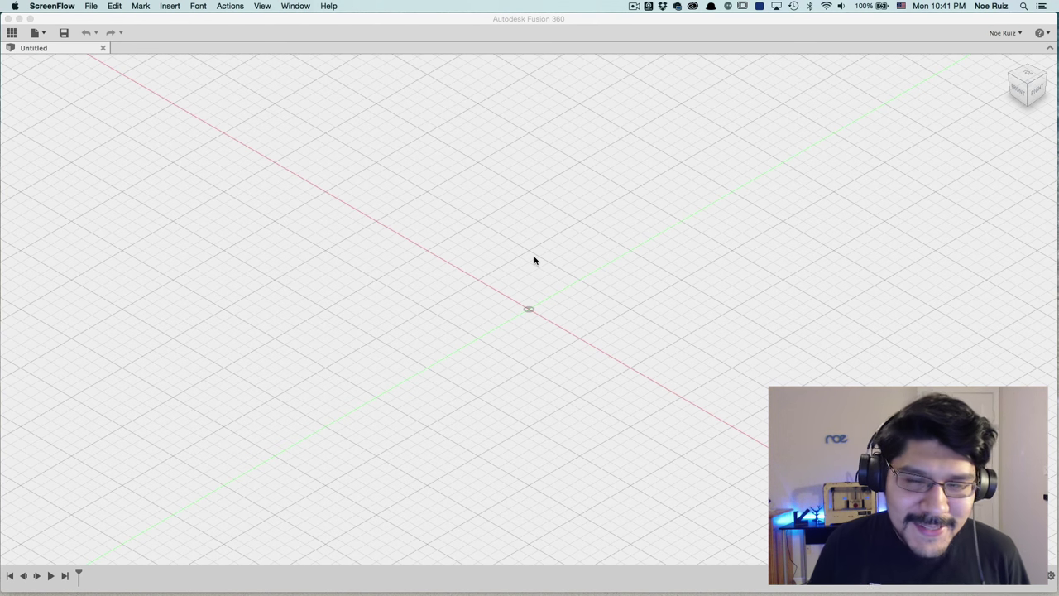
Activate the Fusion 360 window so the empty Untitled design shows its toolbar and Browser.
left_click(547, 20)
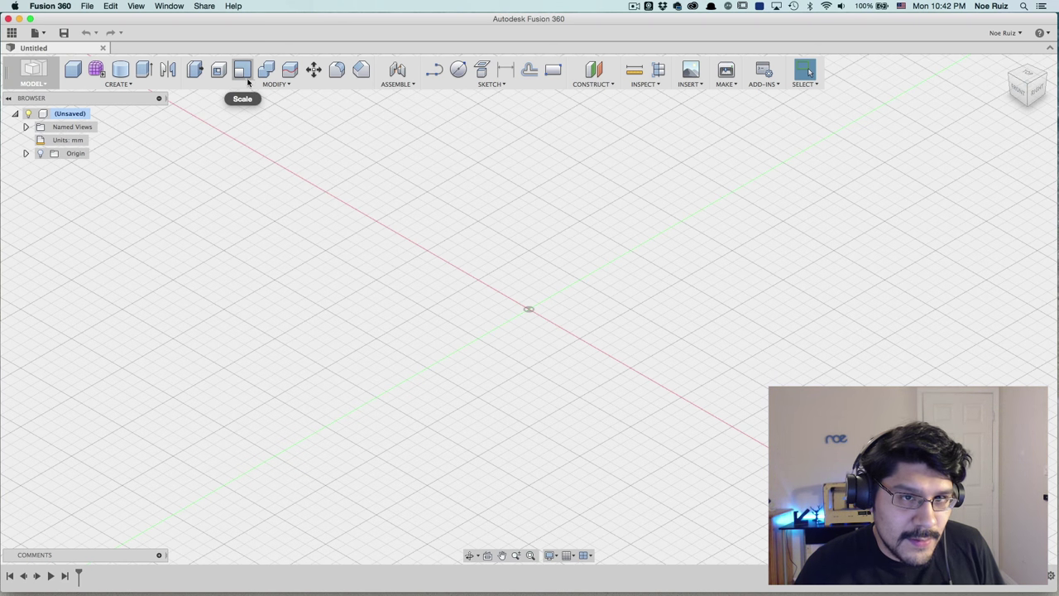
Pin Torus to the toolbar from the Create menu, unpin it, then show the Modify list.
left_click(152, 82)
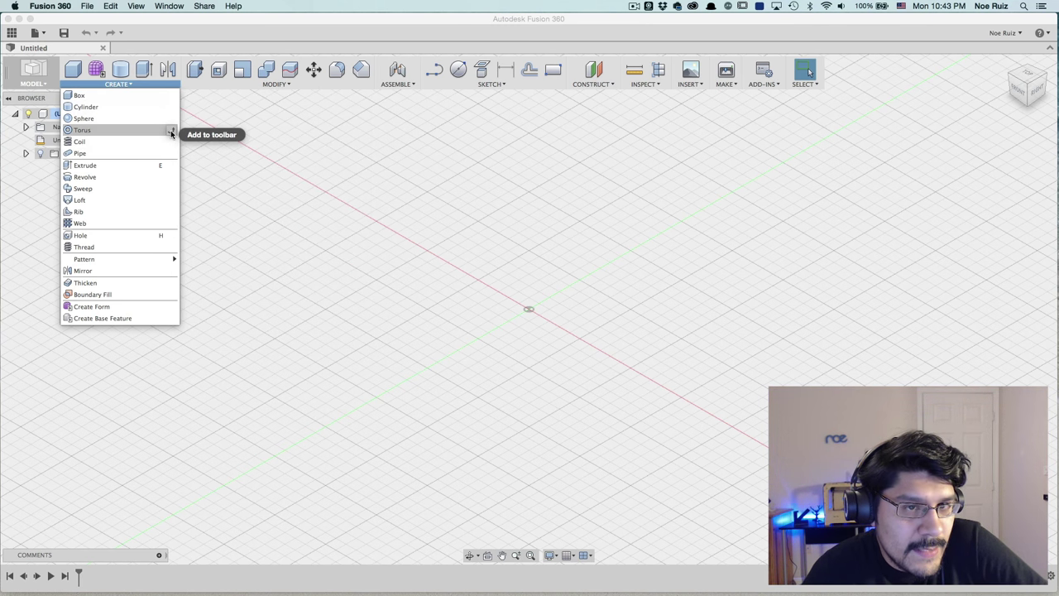
left_click(172, 131)
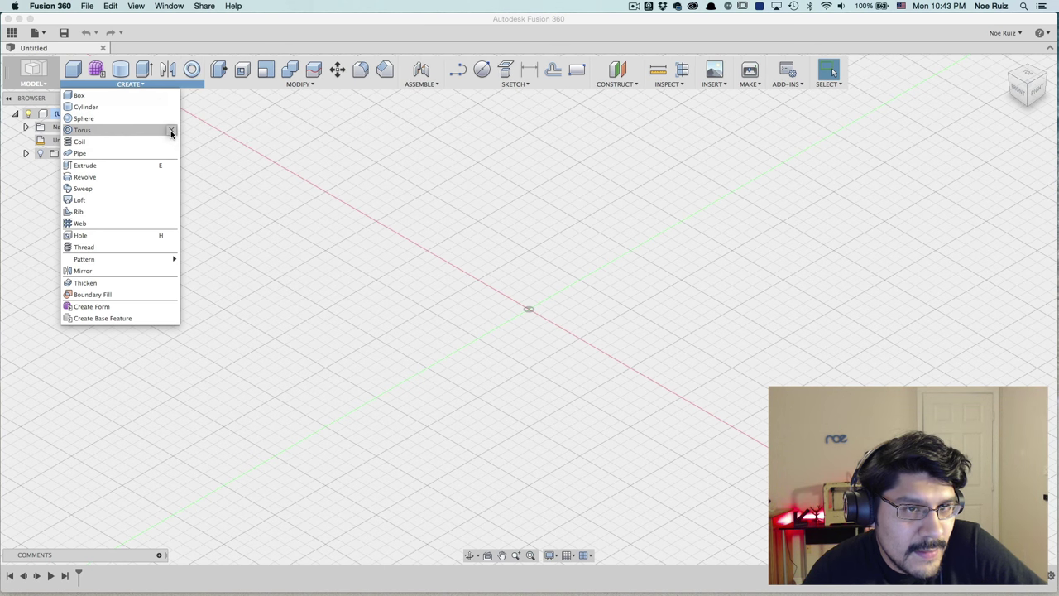
left_click(171, 131)
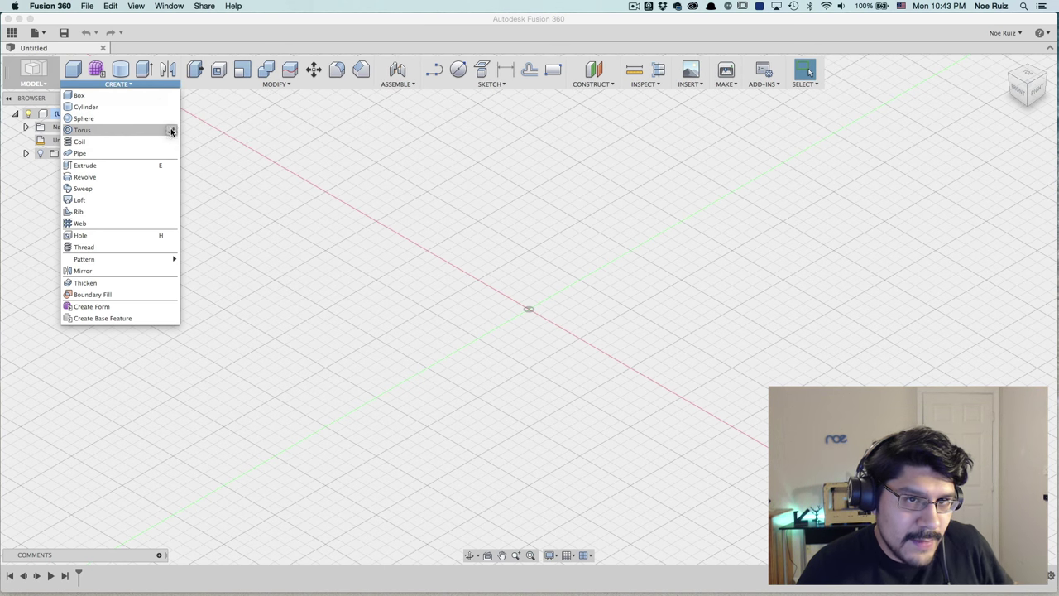
left_click(210, 84)
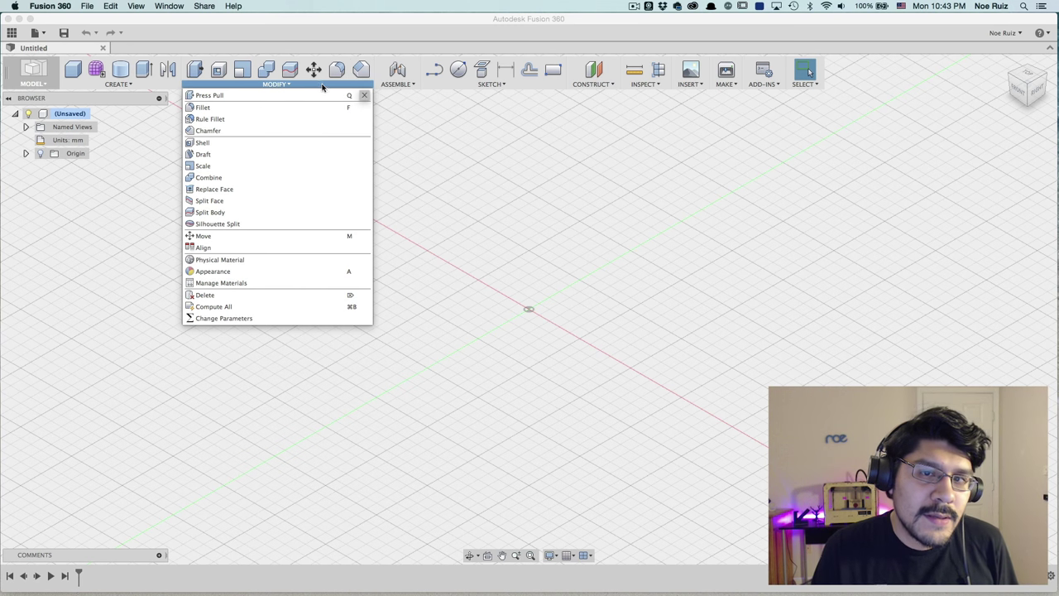
Try the canvas right-click marking menu in three spots, then launch Split Body from Modify.
left_click(459, 211)
right_click(477, 263)
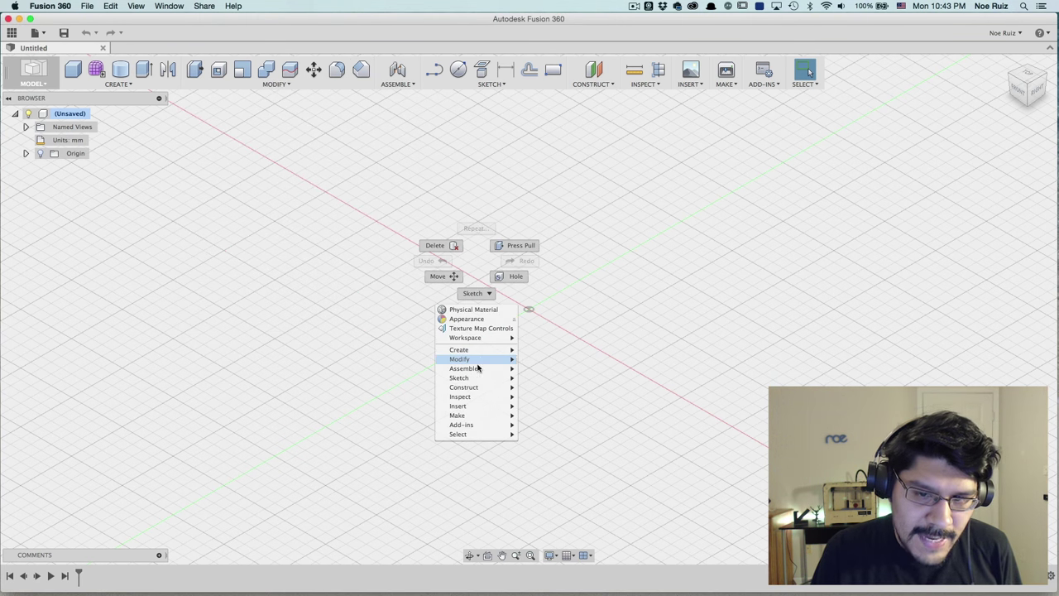
key("Escape")
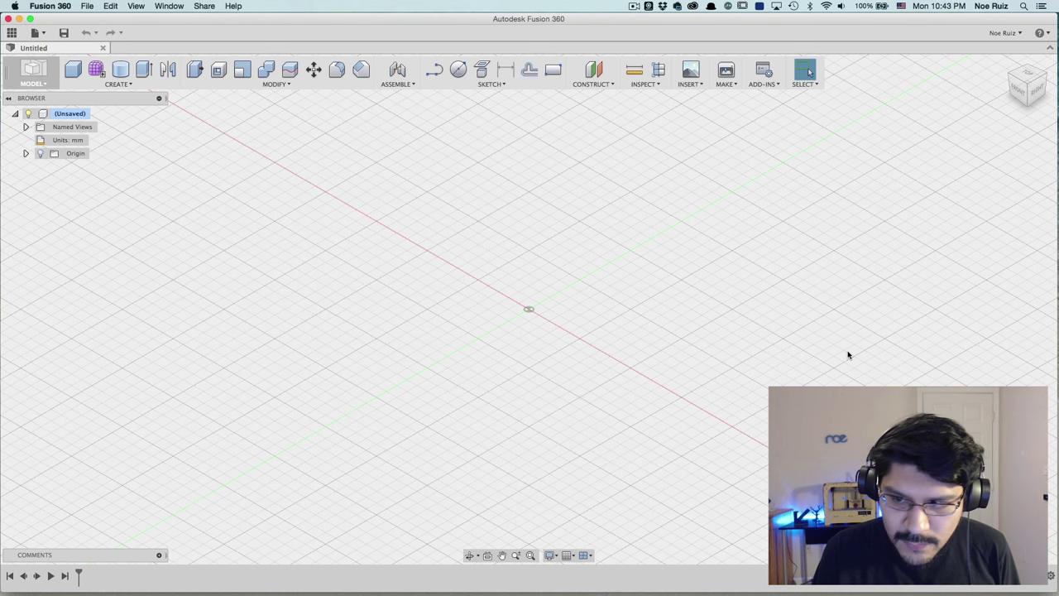
right_click(848, 355)
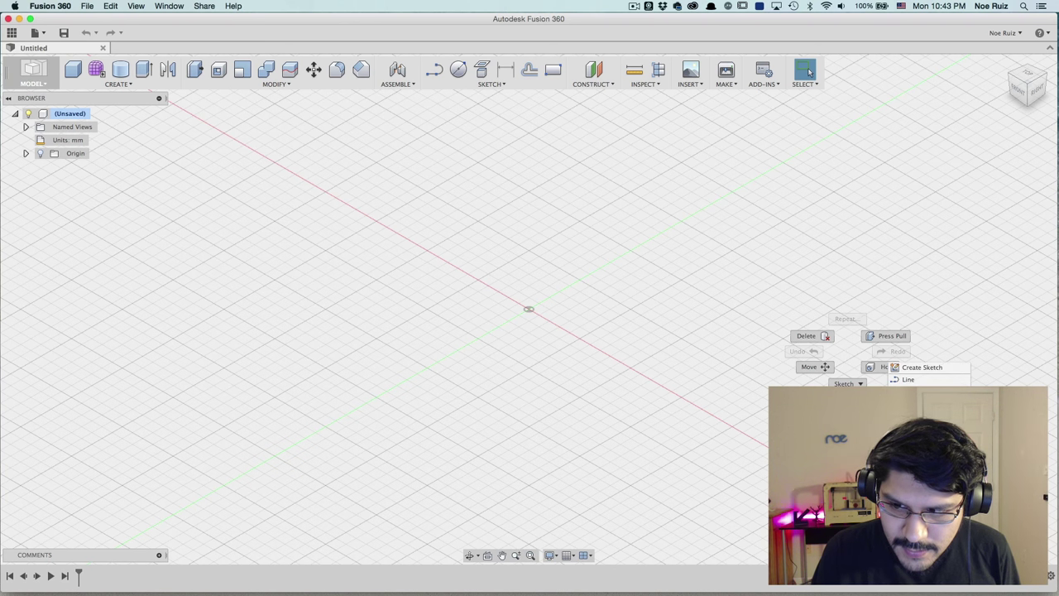
key("Escape")
right_click(236, 355)
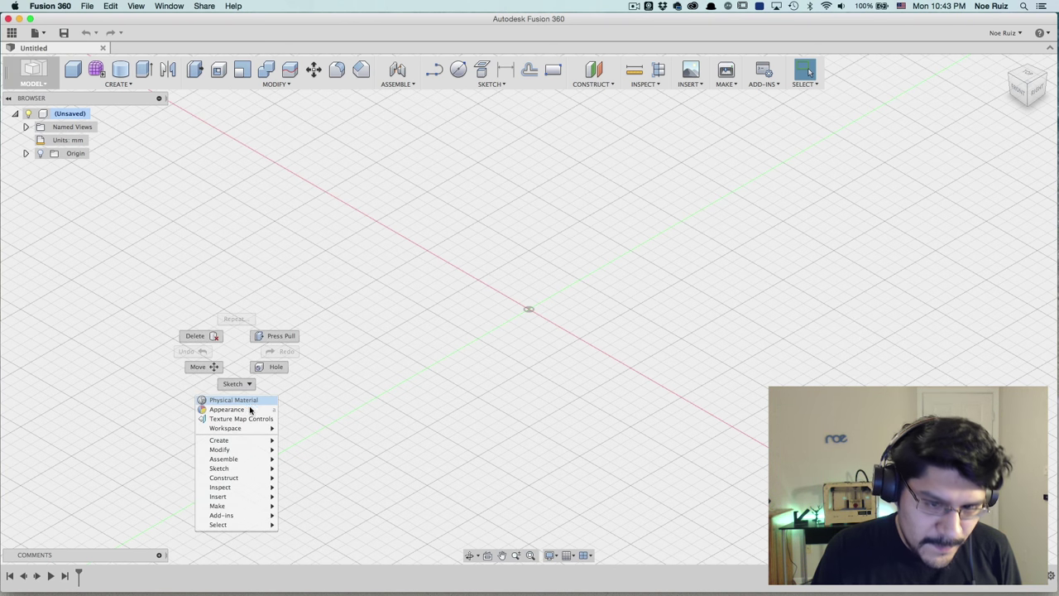
key("Escape")
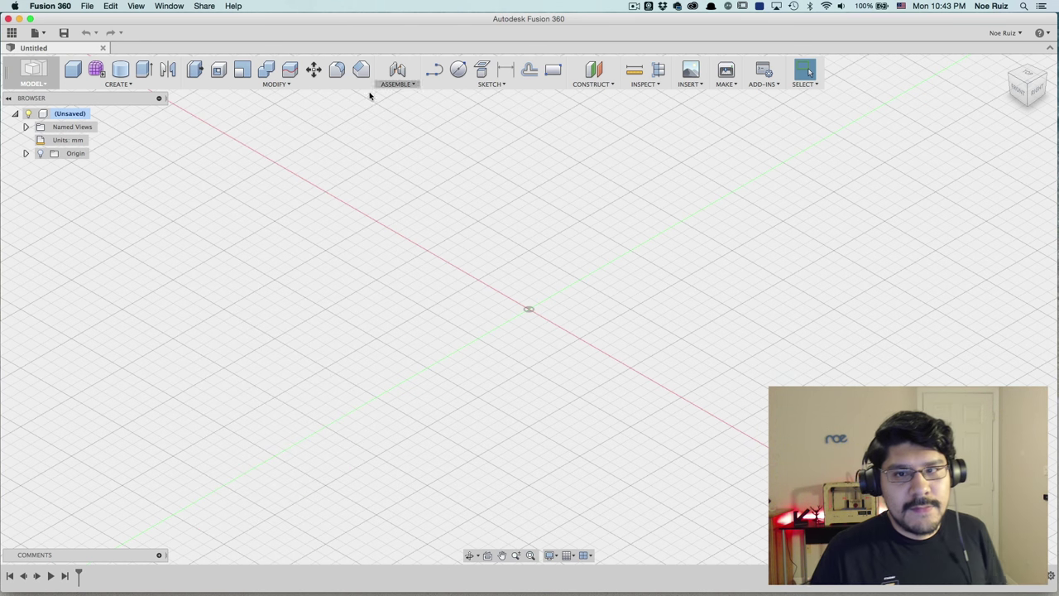
left_click(276, 83)
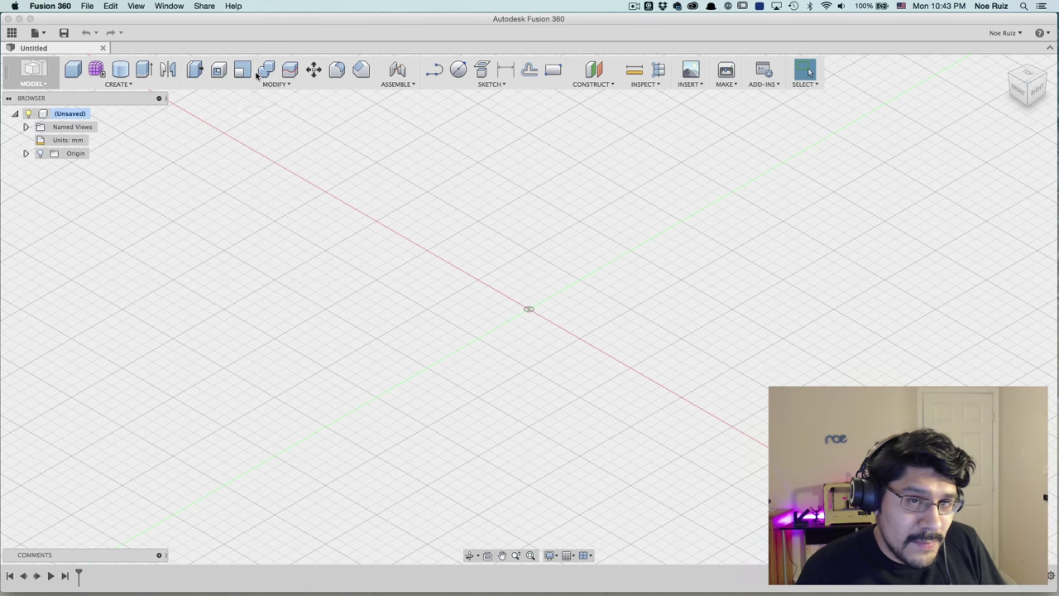
left_click(288, 74)
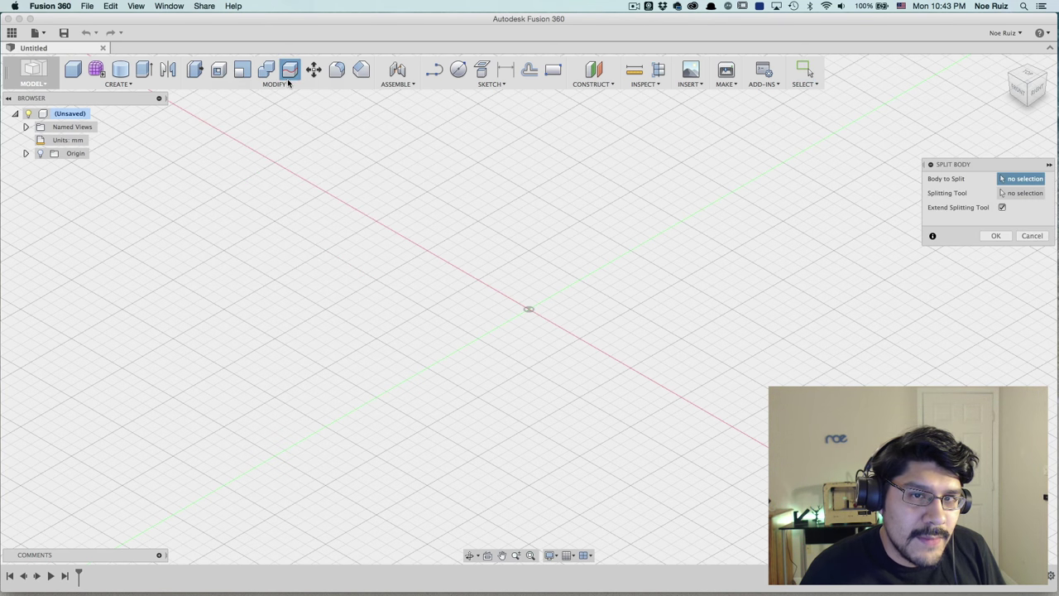
Cancel Split Body, unpin Scale from the Modify menu, and show the Assemble commands.
left_click(1034, 236)
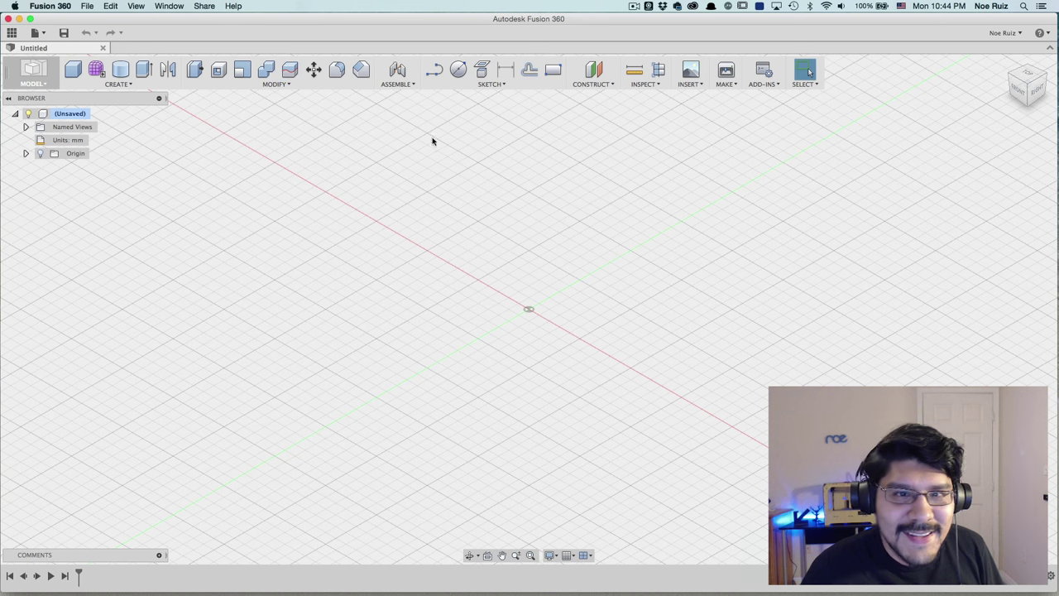
left_click(276, 84)
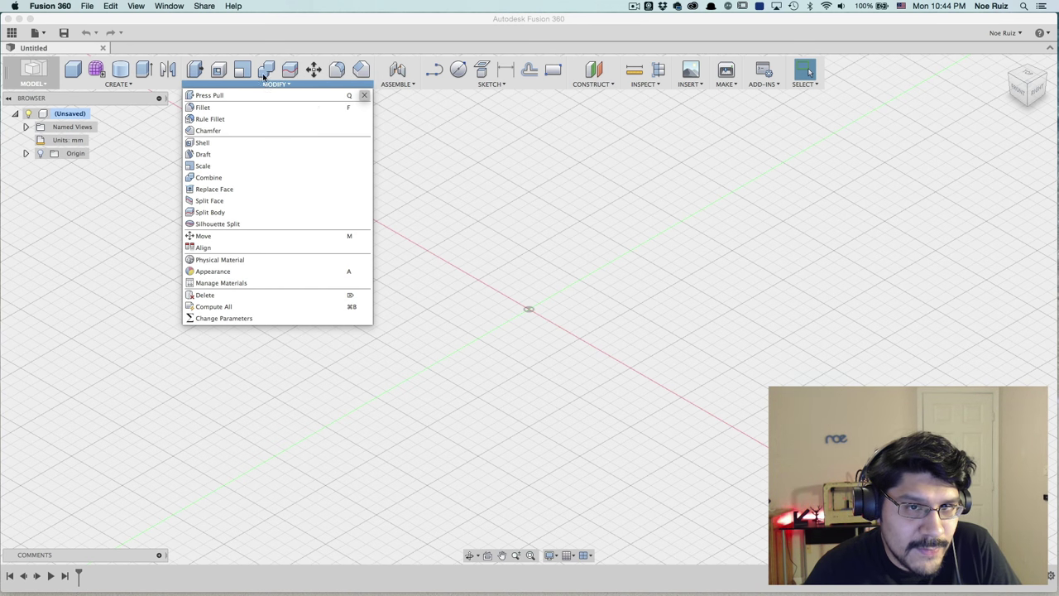
mouse_move(307, 246)
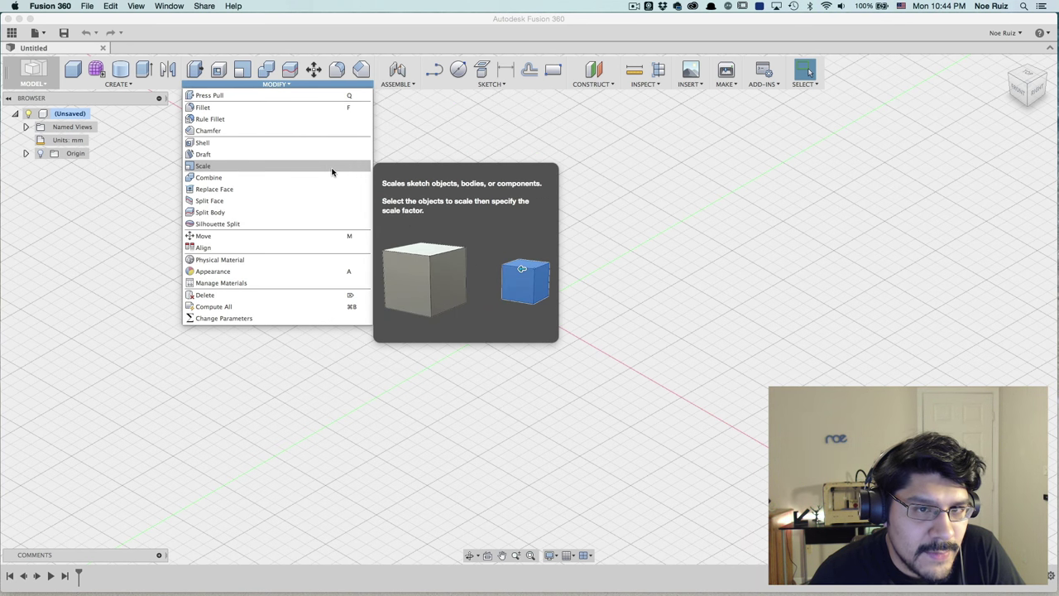
left_click(365, 166)
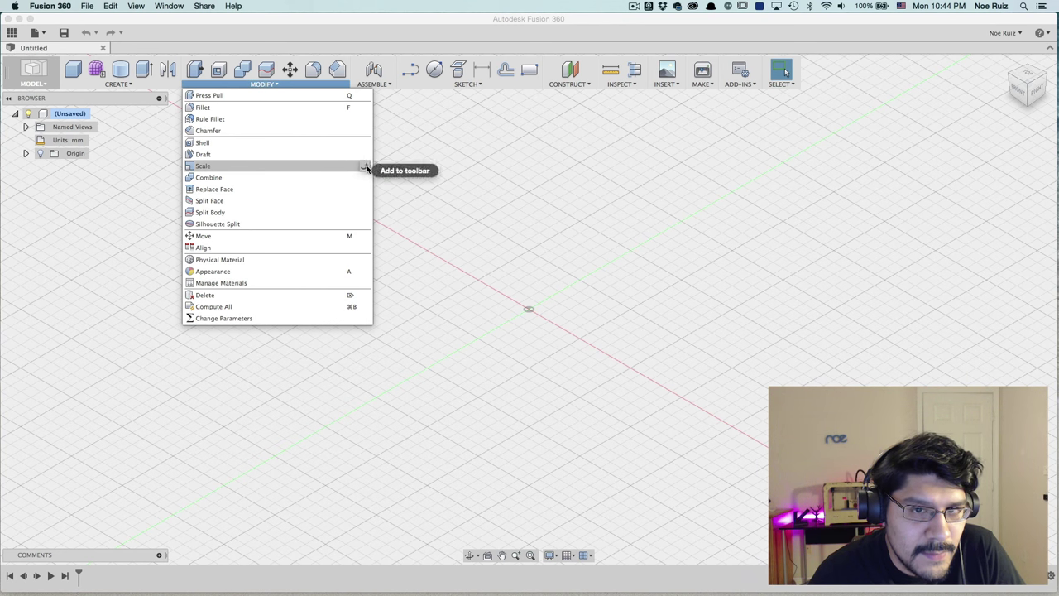
left_click(389, 139)
left_click(377, 84)
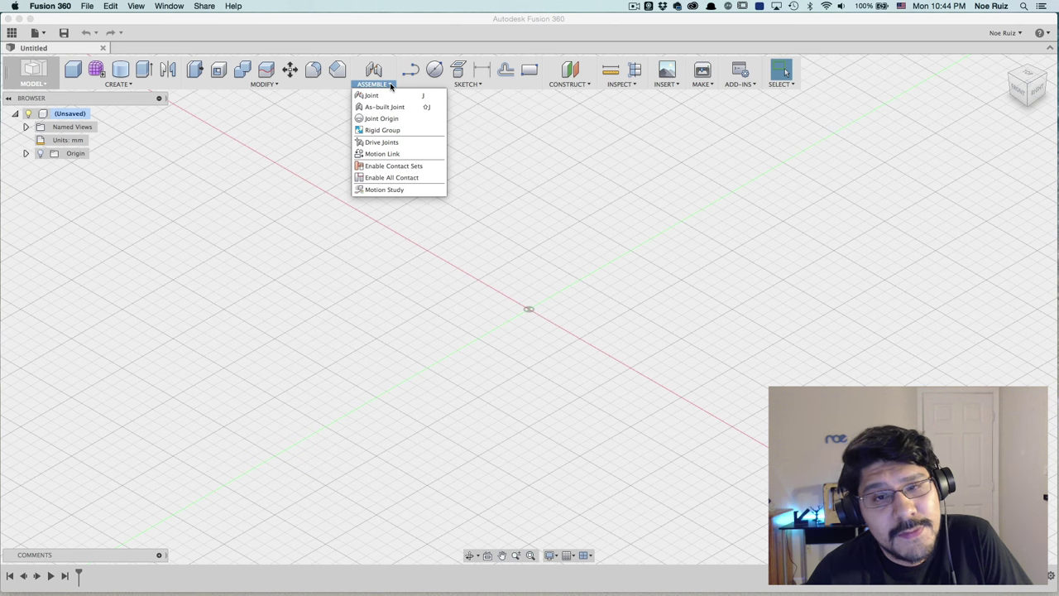
Browse the Sketch menu and its submenus, then show the Construct commands list.
left_click(403, 86)
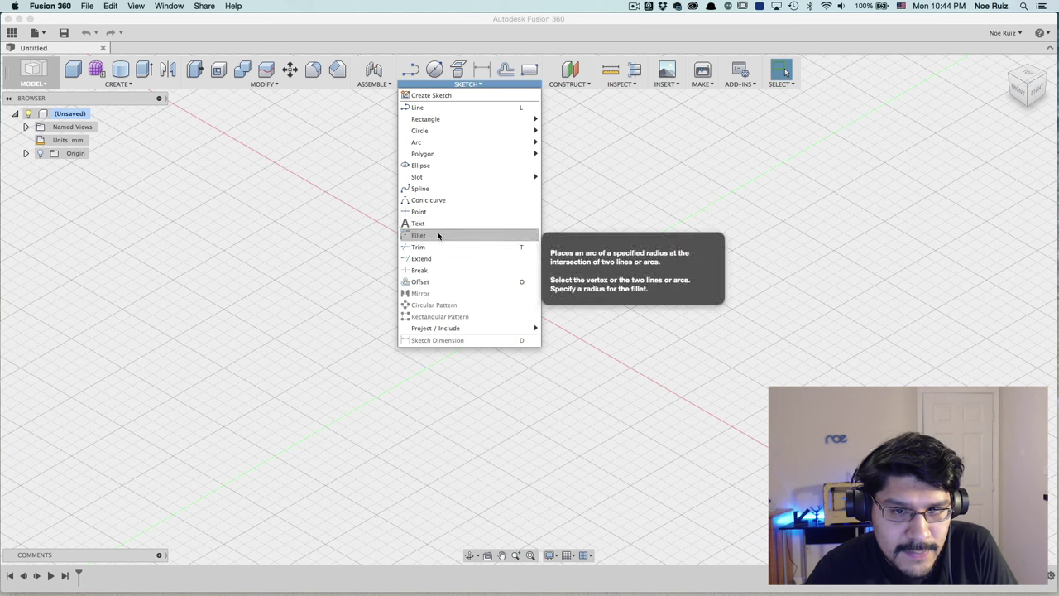
mouse_move(455, 119)
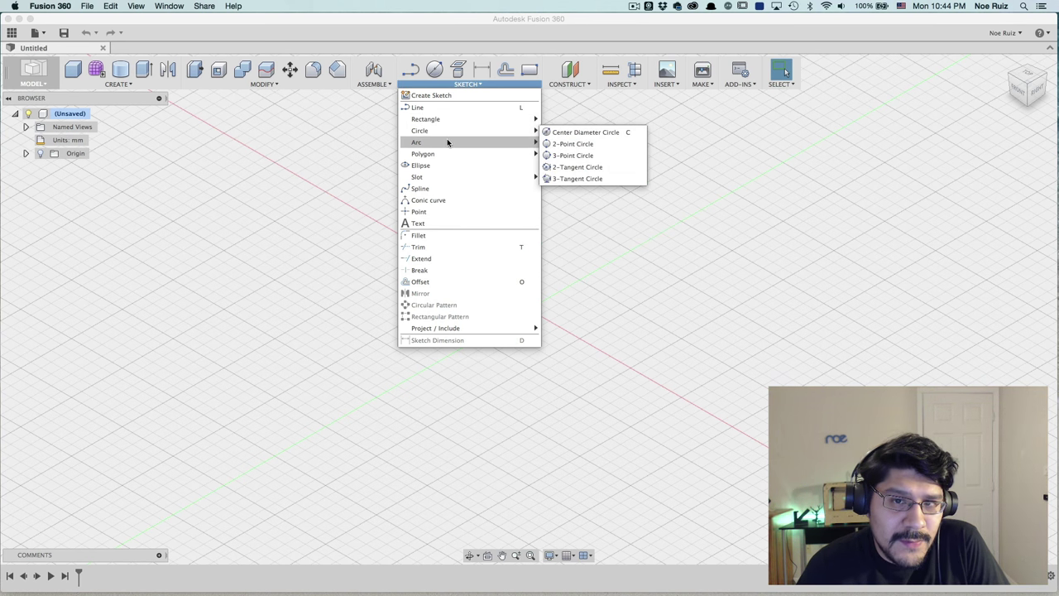
mouse_move(429, 158)
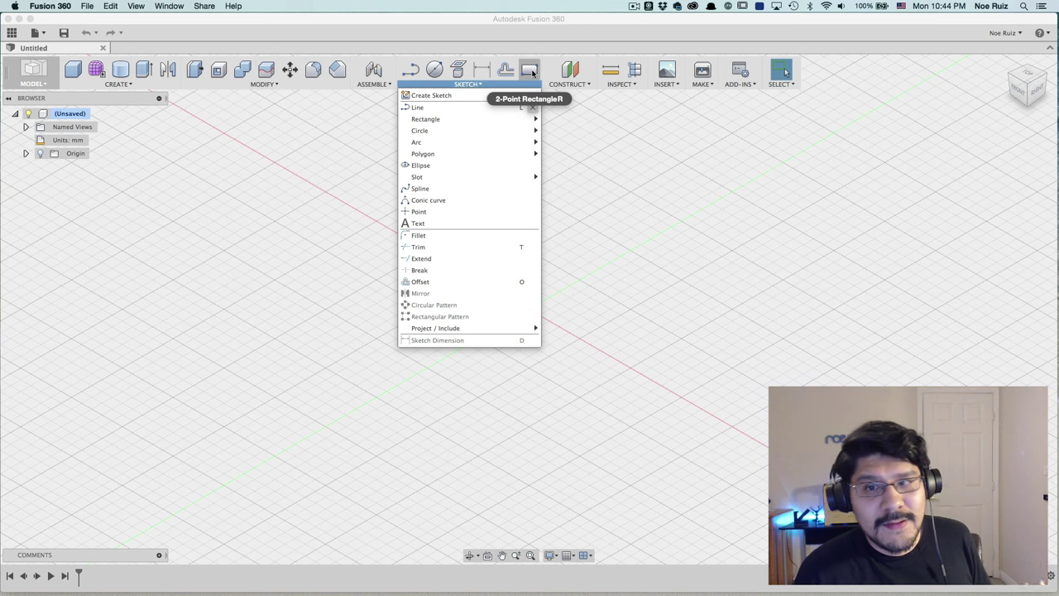
left_click(565, 85)
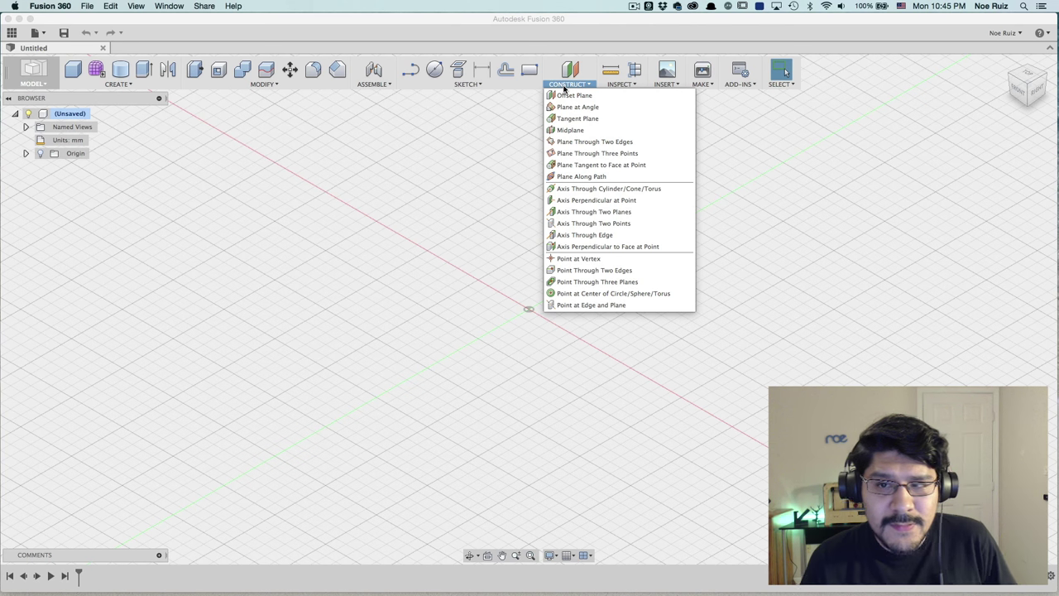
Browse the Inspect, Insert, Make, Add-Ins and Select menus, ending with all lists closed.
mouse_move(622, 84)
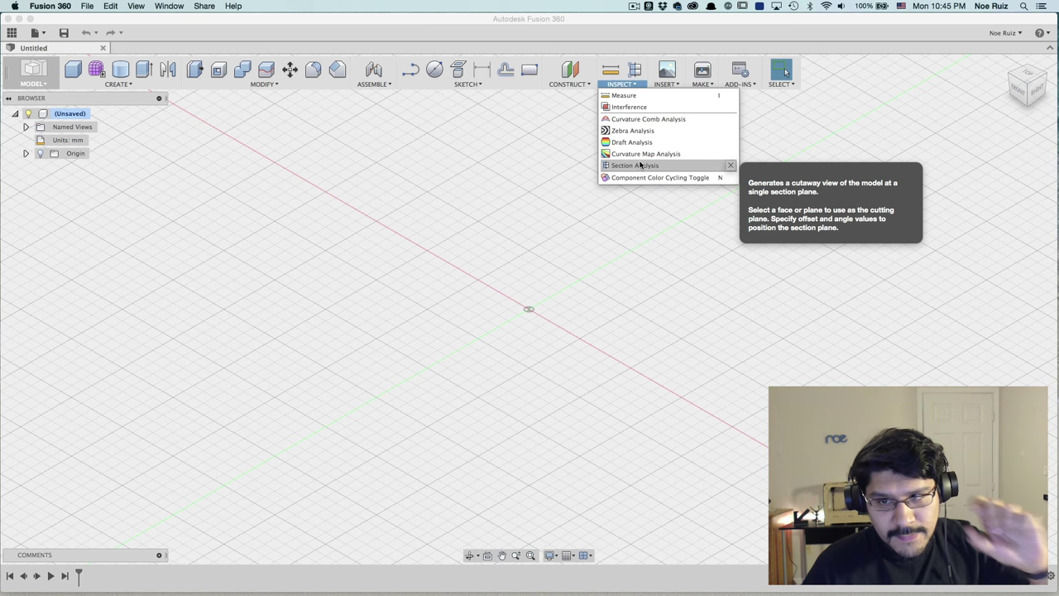
mouse_move(666, 84)
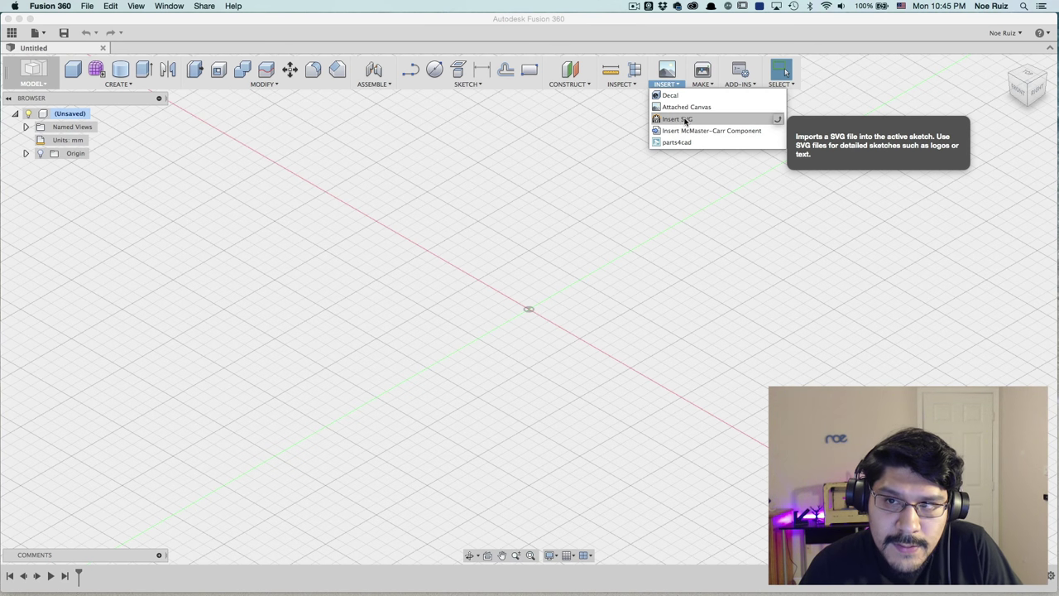
left_click(700, 83)
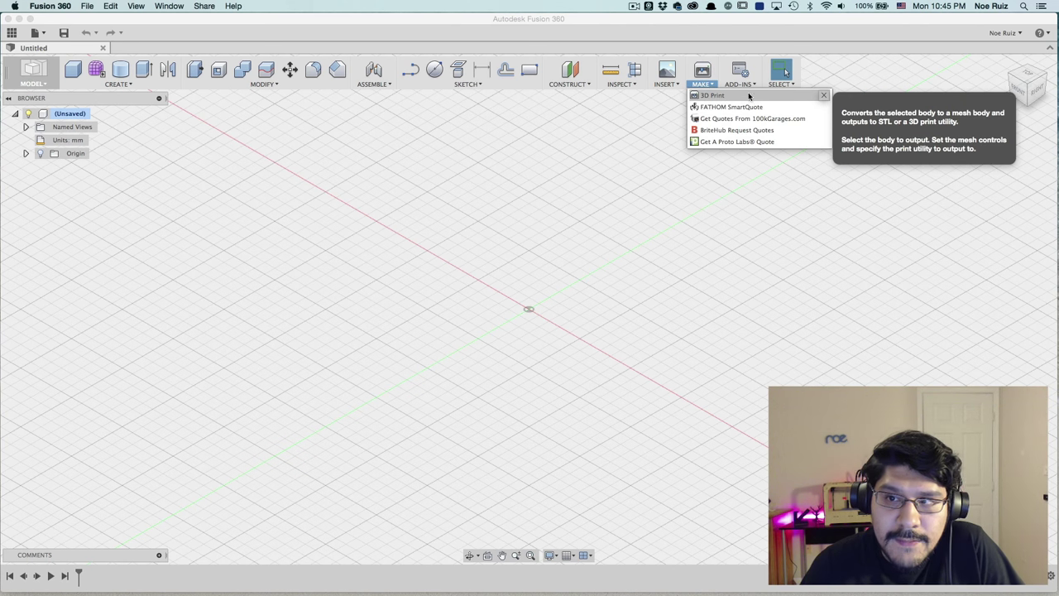
left_click(738, 83)
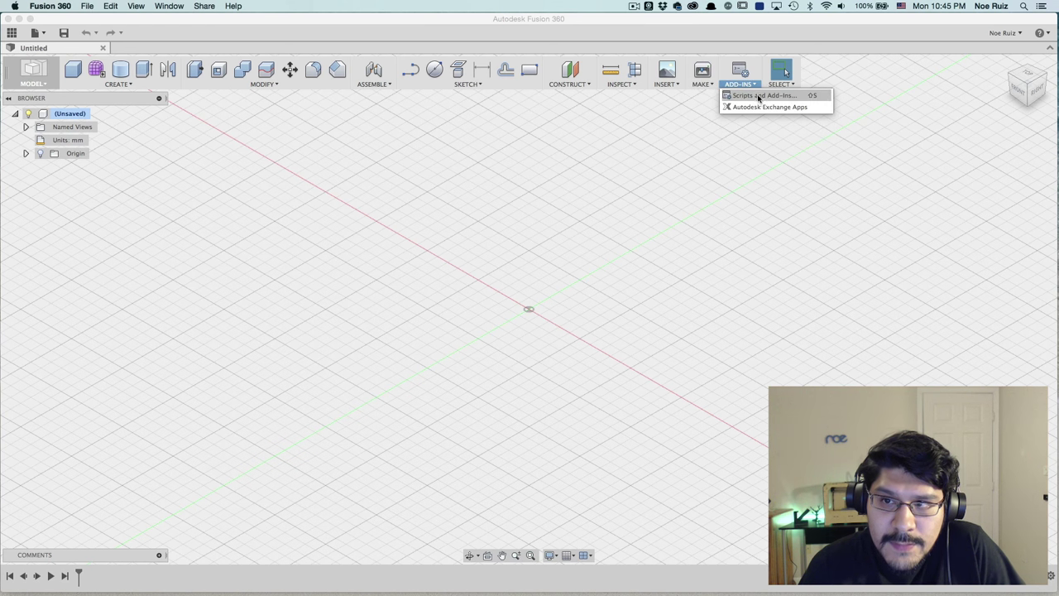
left_click(785, 86)
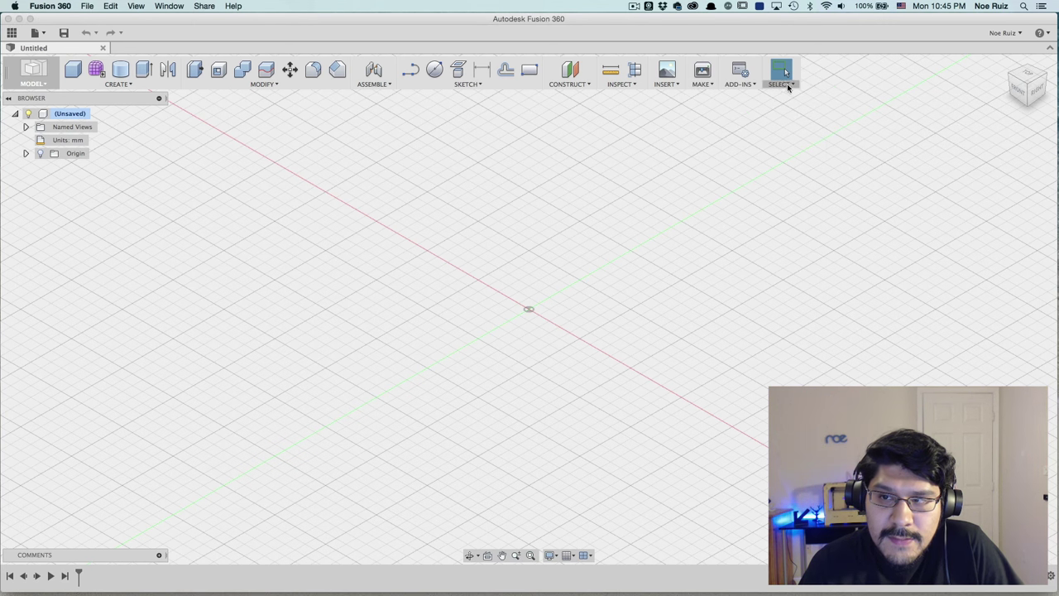
left_click(786, 86)
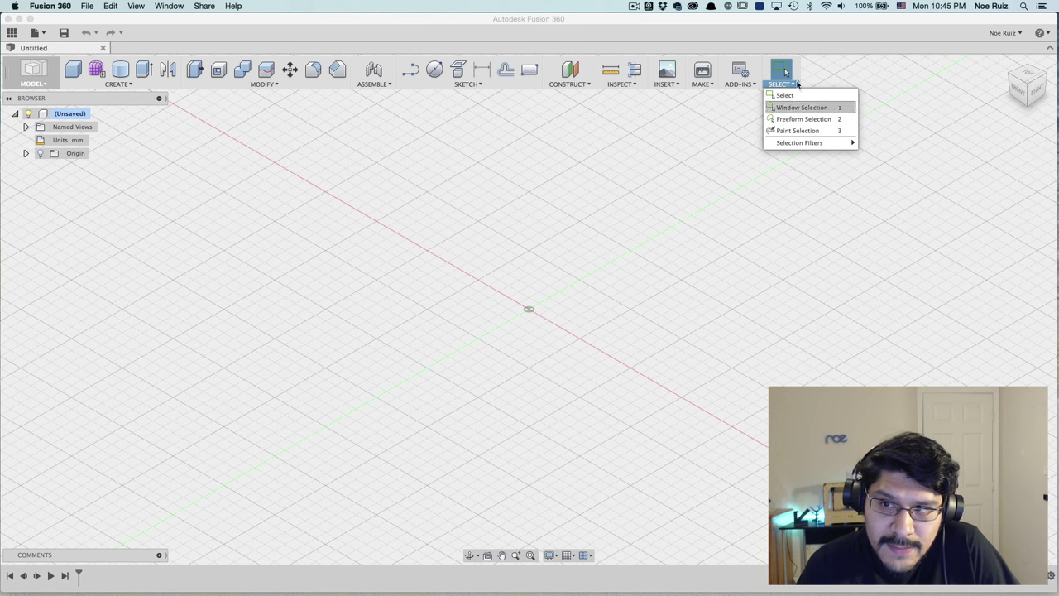
left_click(783, 85)
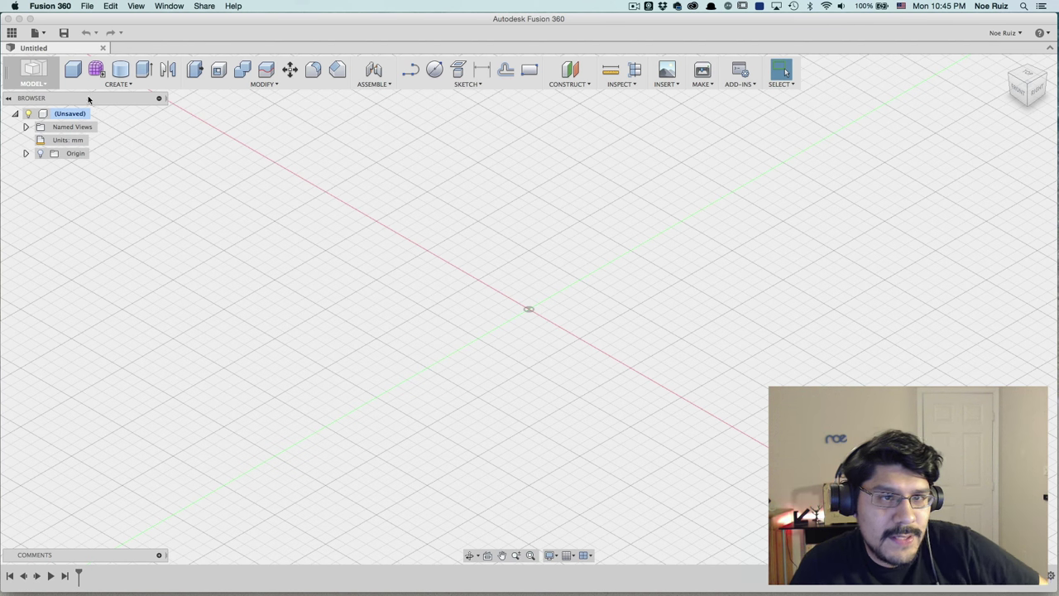
Switch to the Patch workspace and browse its Create and Modify menus.
left_click(32, 86)
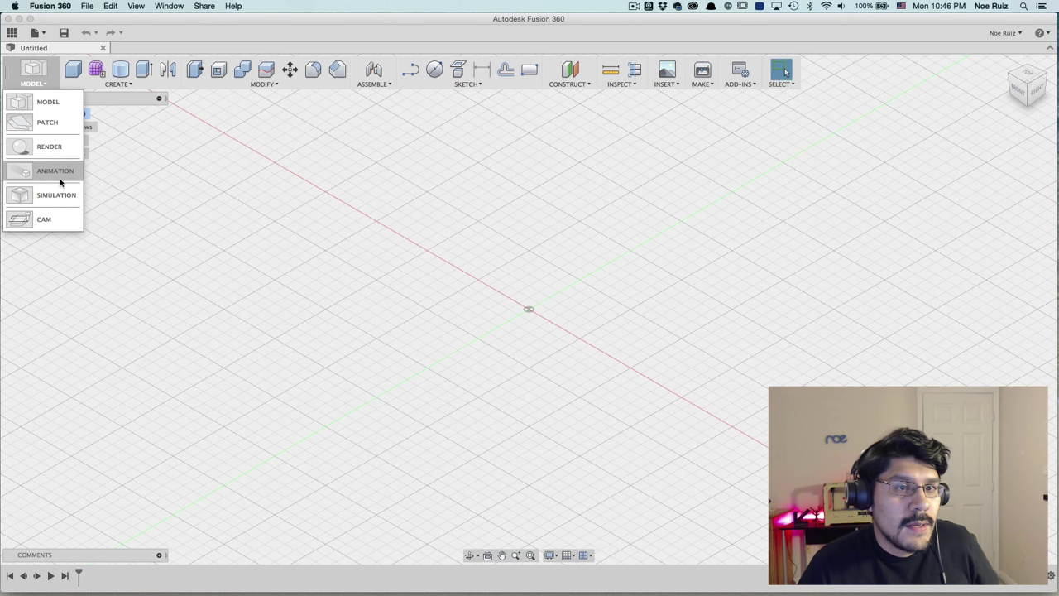
left_click(60, 124)
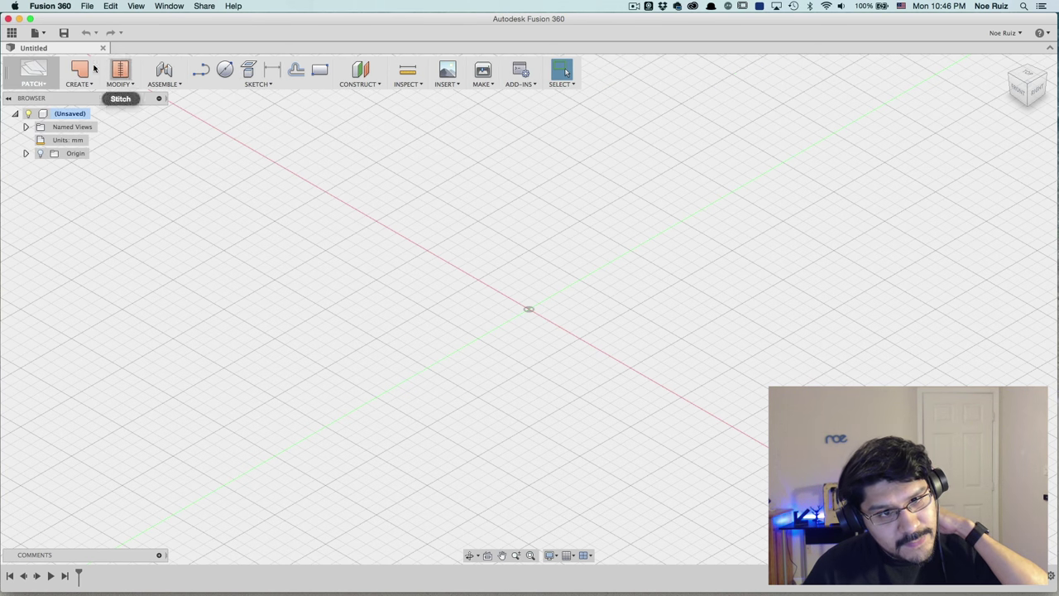
left_click(79, 83)
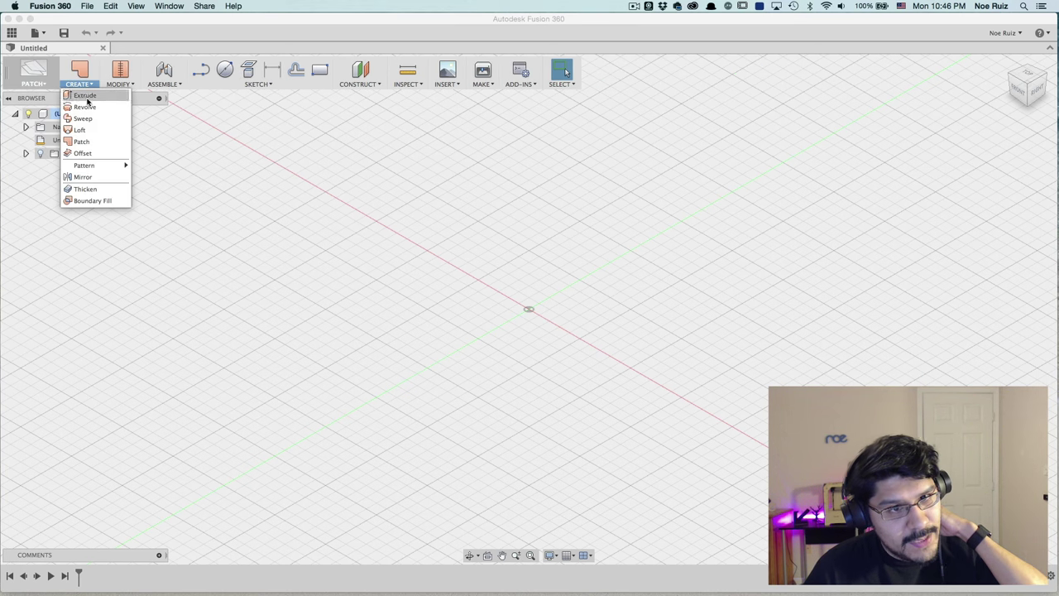
left_click(118, 82)
left_click(125, 83)
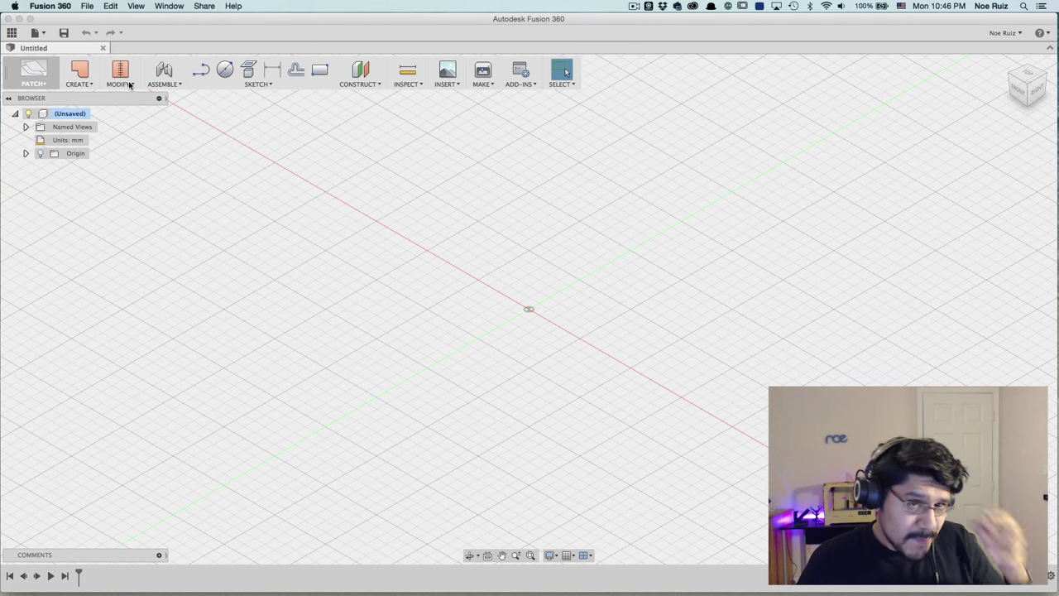
Return to the Model workspace and start Create Form to enter Sculpt.
left_click(40, 85)
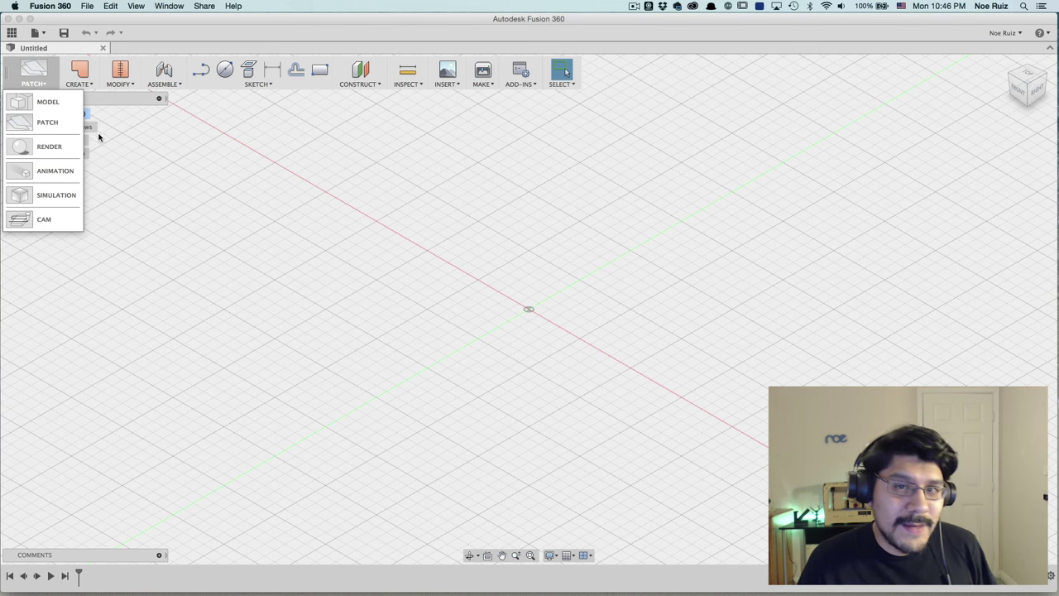
left_click(43, 101)
left_click(96, 70)
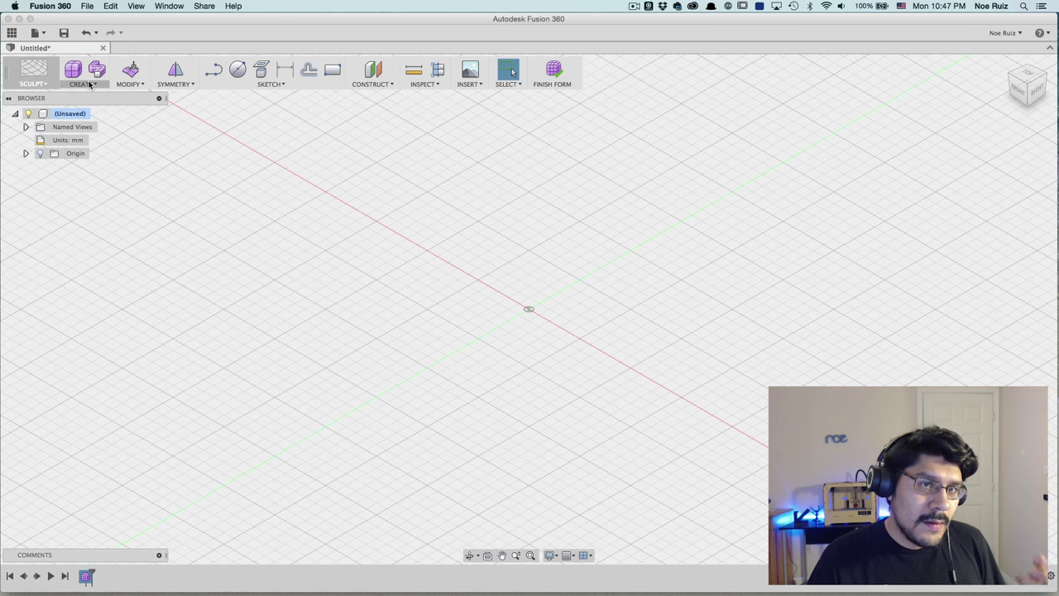
Finish the form and switch back to the Model workspace.
left_click(45, 84)
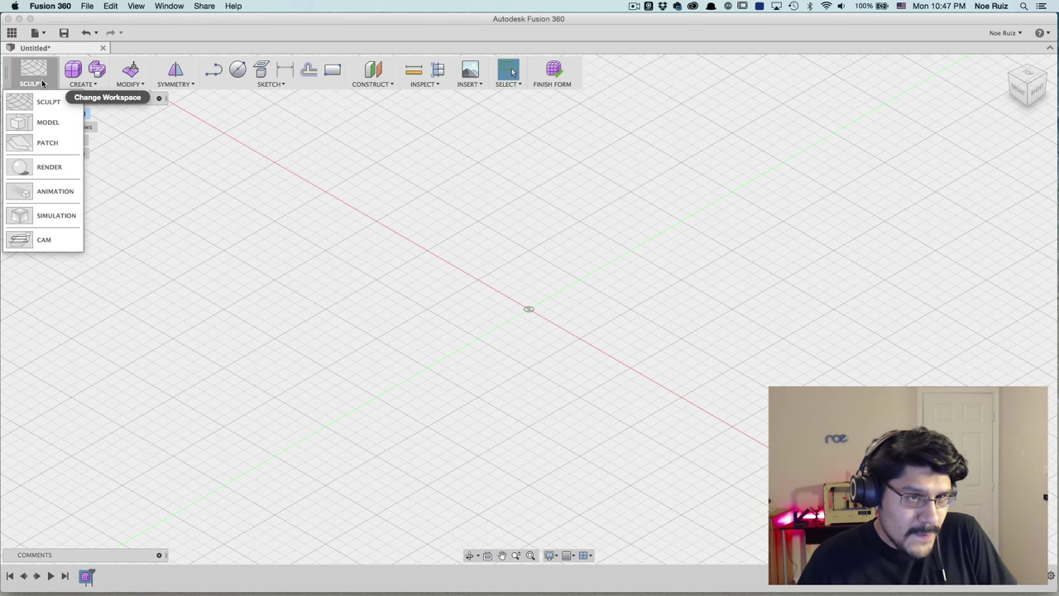
left_click(48, 103)
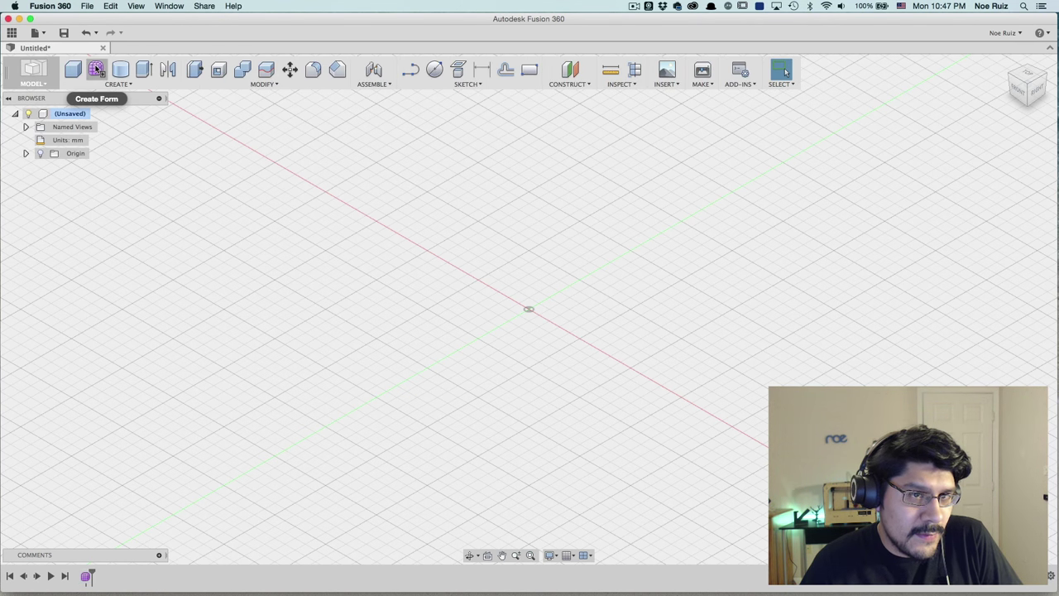
left_click(30, 84)
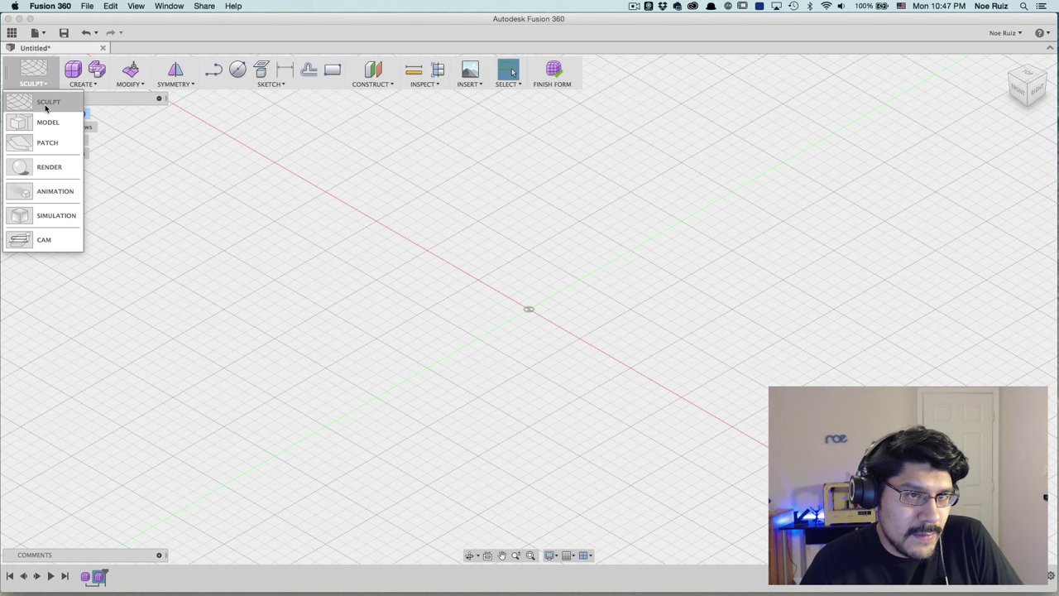
left_click(42, 102)
left_click(48, 85)
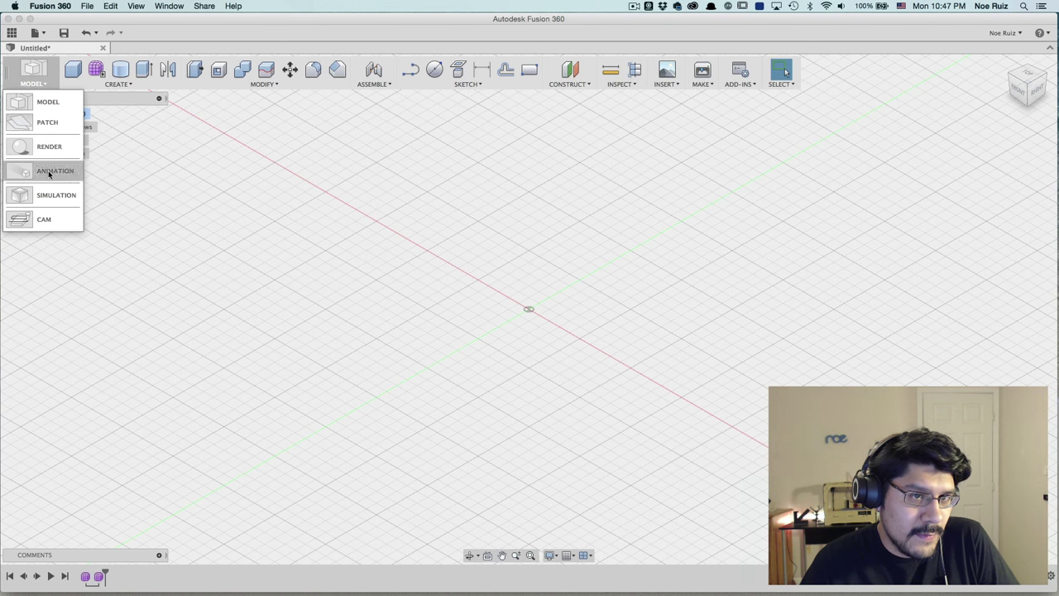
left_click(49, 94)
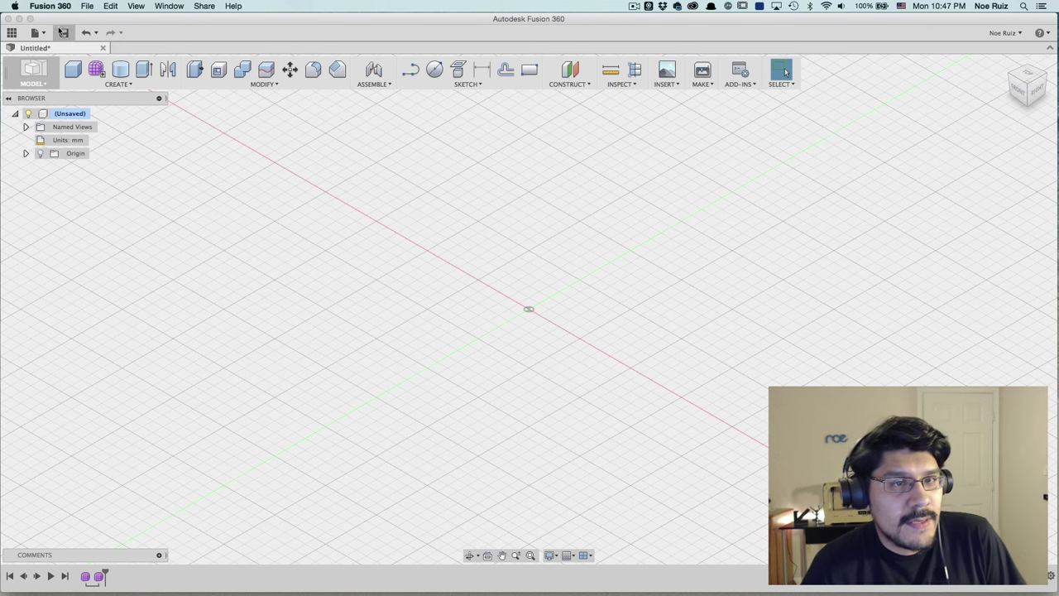
Undo the form steps until the timeline is empty.
left_click(86, 33)
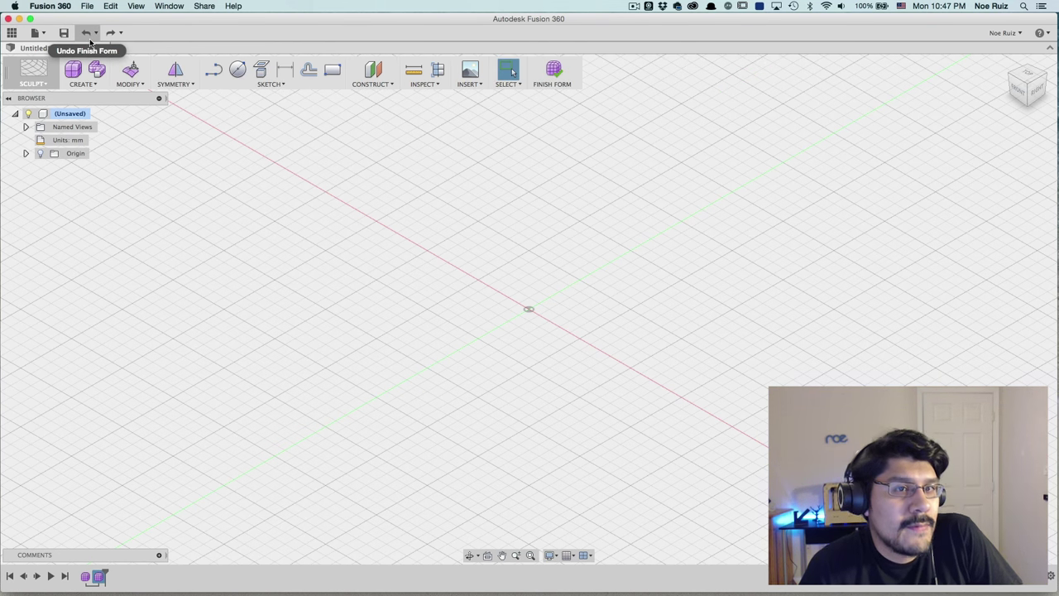
left_click(95, 32)
left_click(91, 43)
left_click(87, 34)
left_click(88, 33)
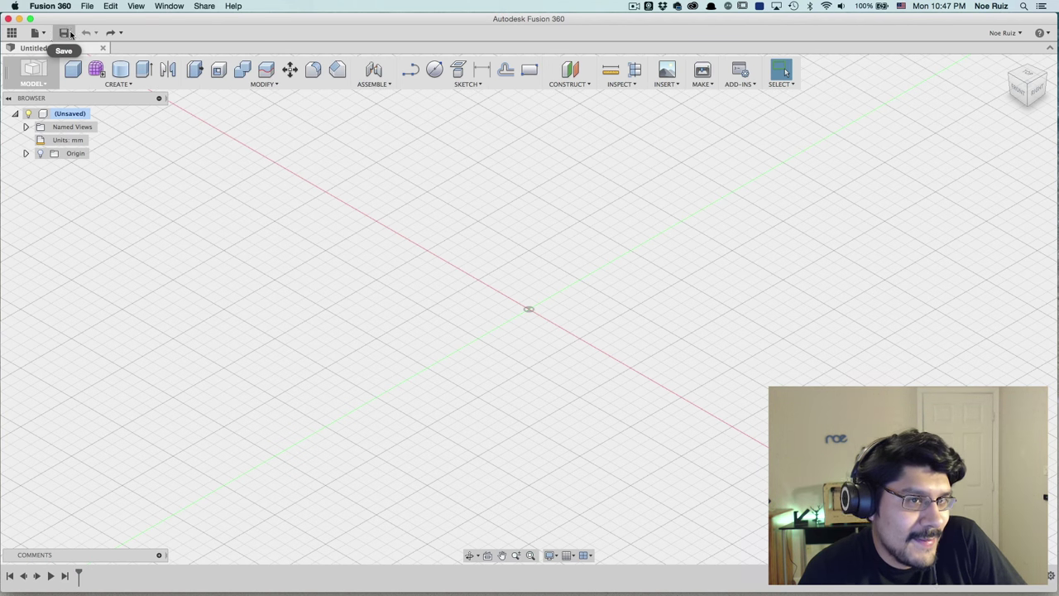
left_click(36, 32)
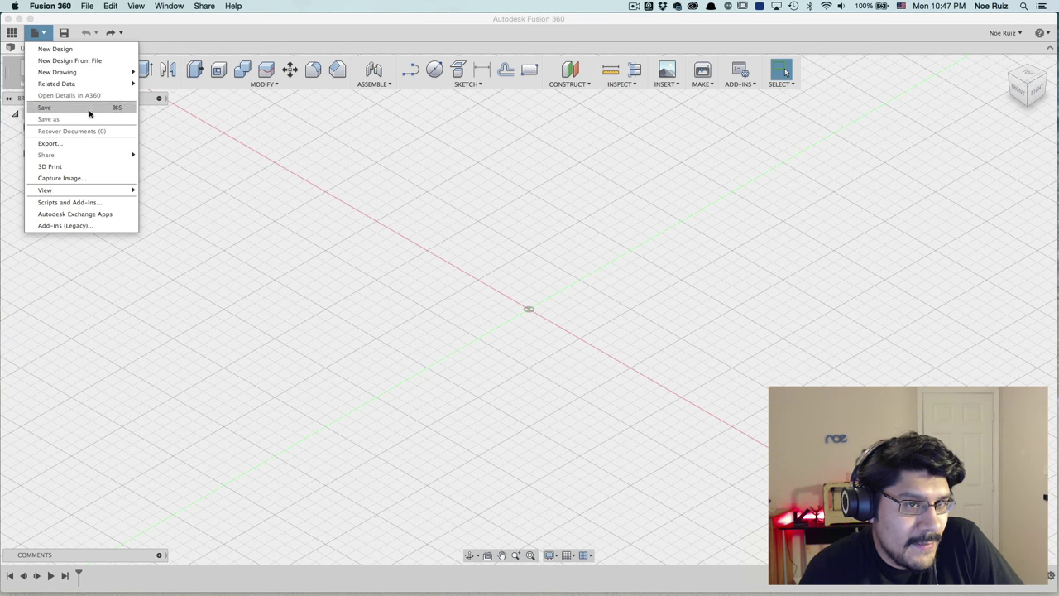
Show the Data Panel and open another project from the projects list.
left_click(29, 31)
left_click(13, 32)
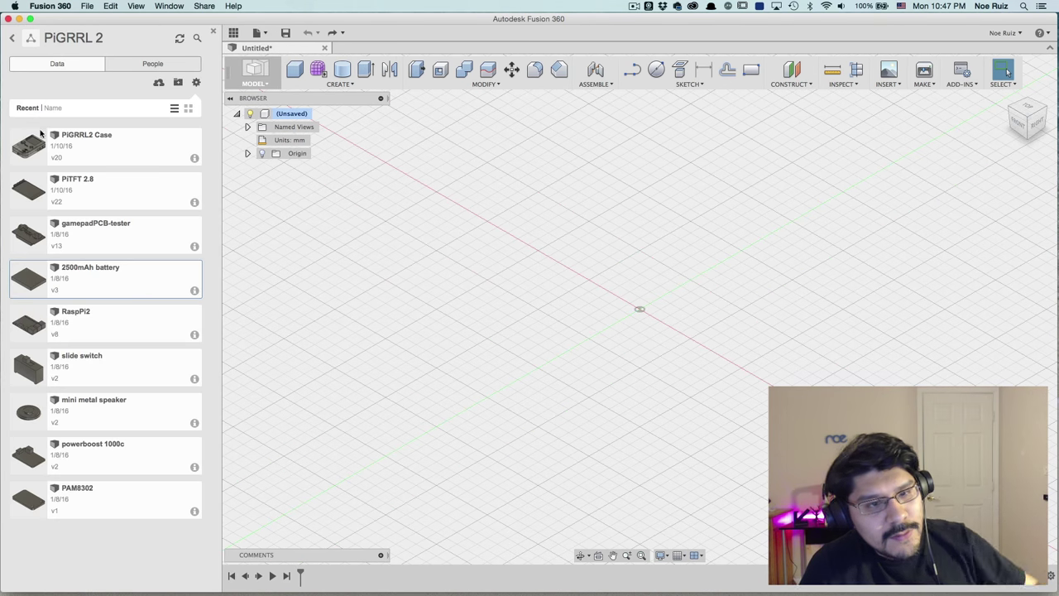
left_click(12, 37)
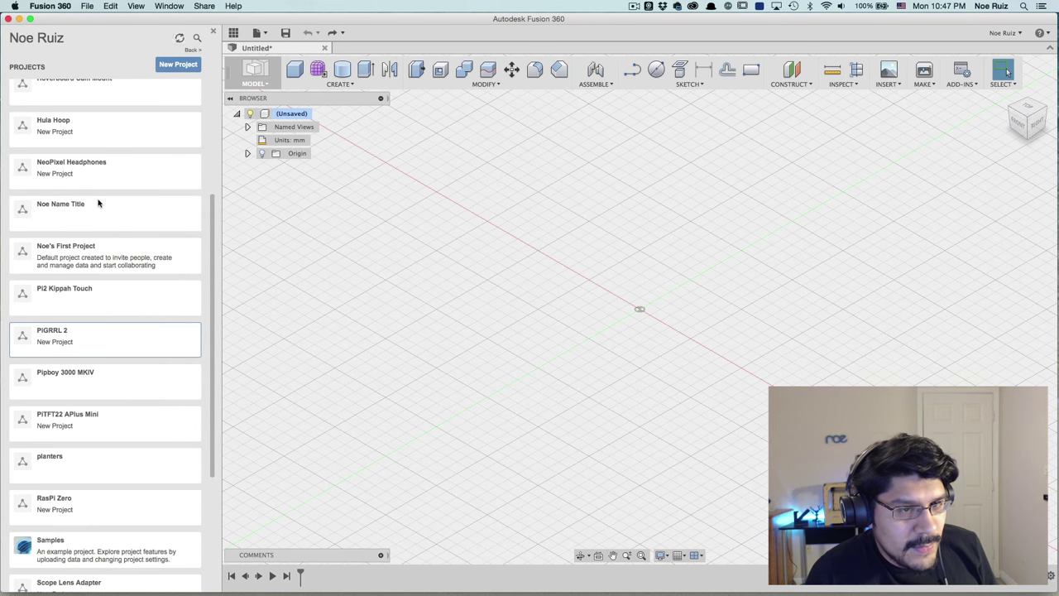
left_click(94, 247)
left_click(96, 248)
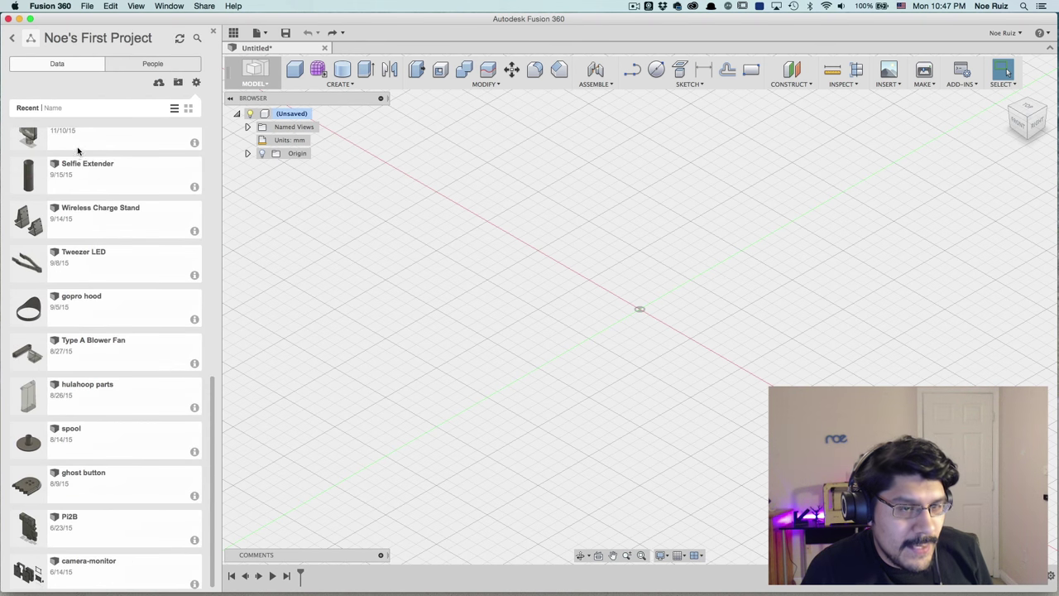
Back in the projects list, open the PiGRRL 2 project and its PiGRRL2 Case design.
left_click(13, 38)
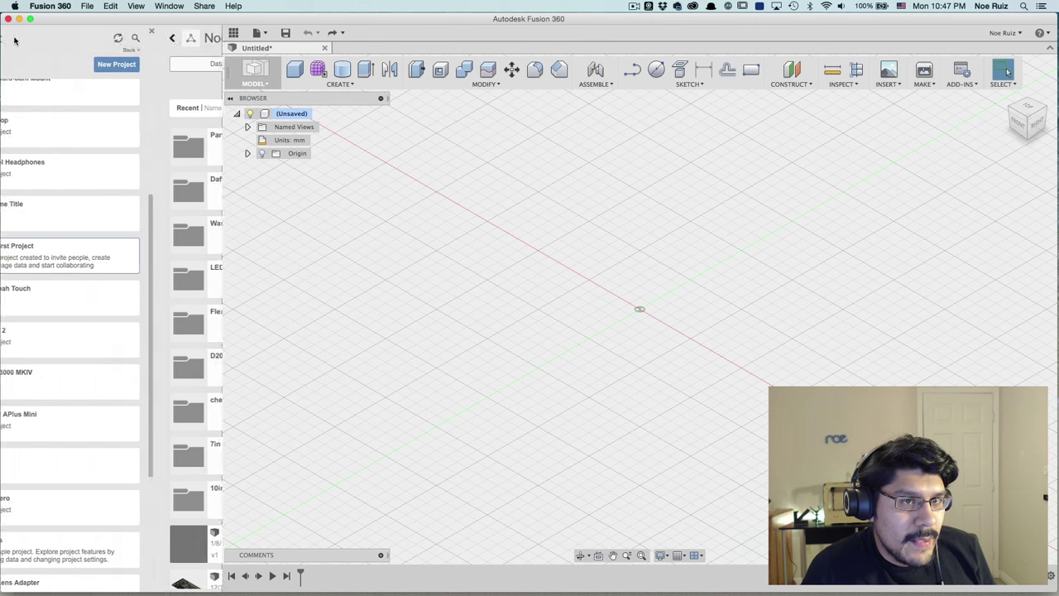
scroll(72, 313, "down", 5)
scroll(72, 313, "up", 5)
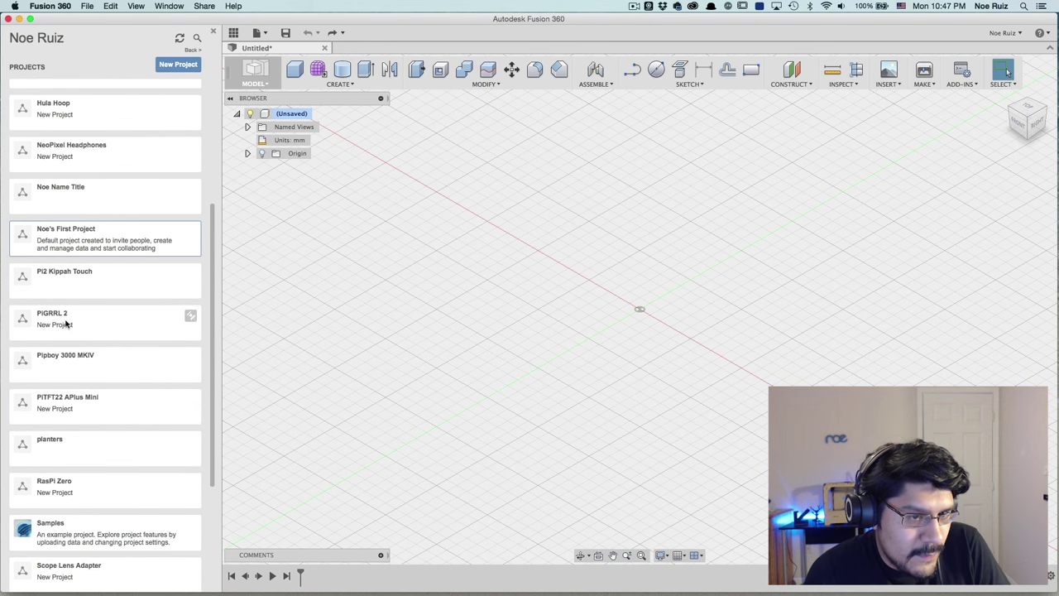
left_click(88, 317)
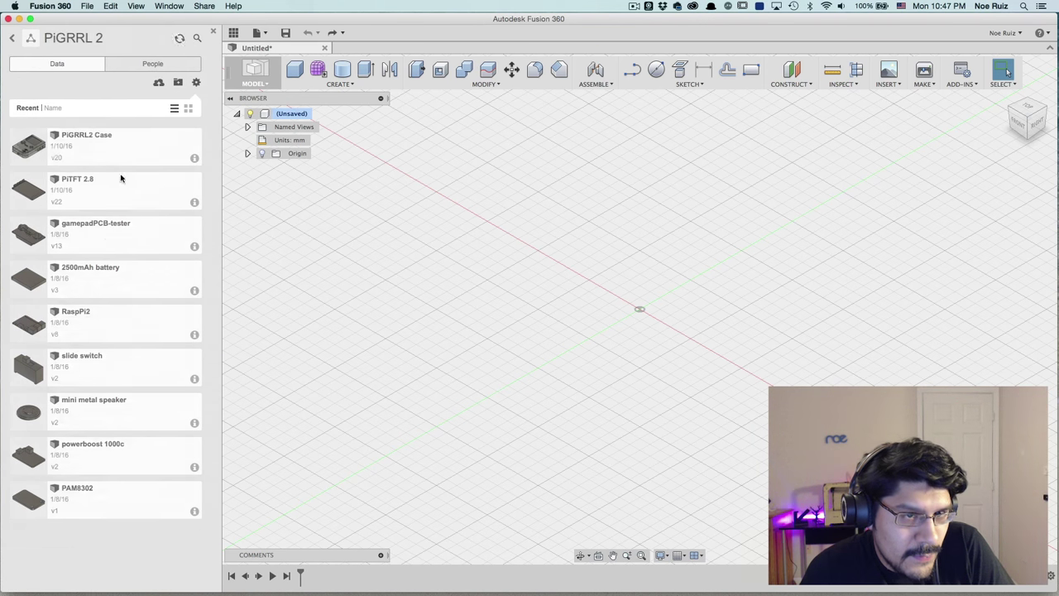
double_click(42, 144)
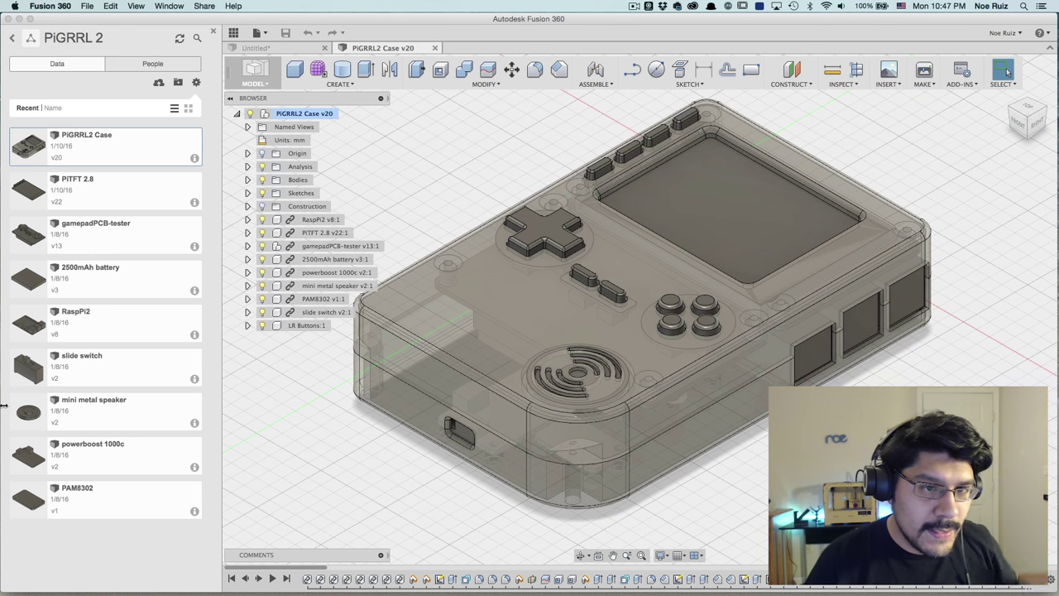
Select the RaspPi2 v8:1 board in the case assembly, clear it, and open RaspPi2 separately.
left_click(30, 322)
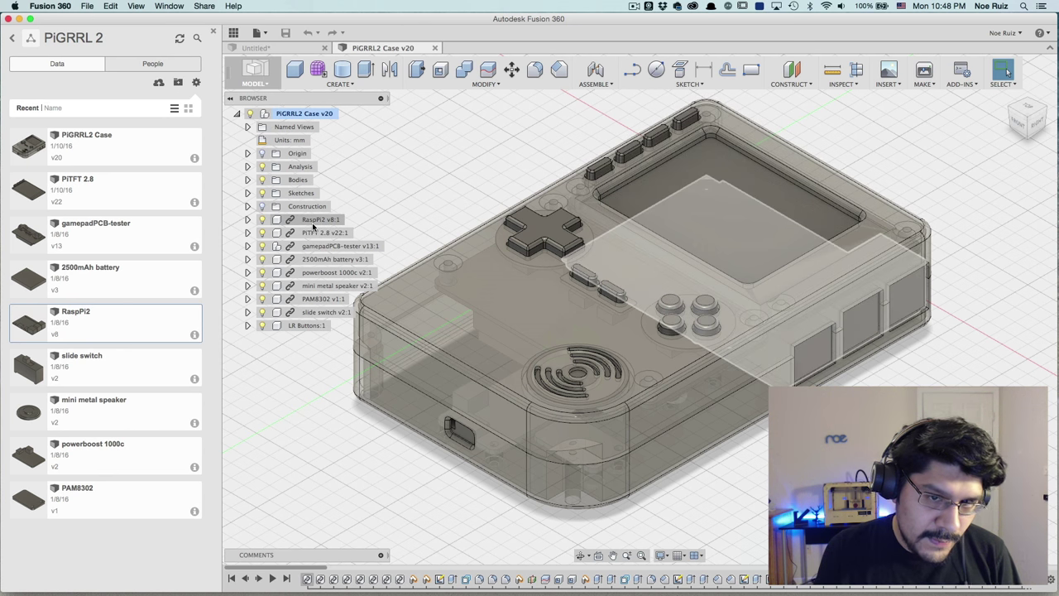
left_click(302, 220)
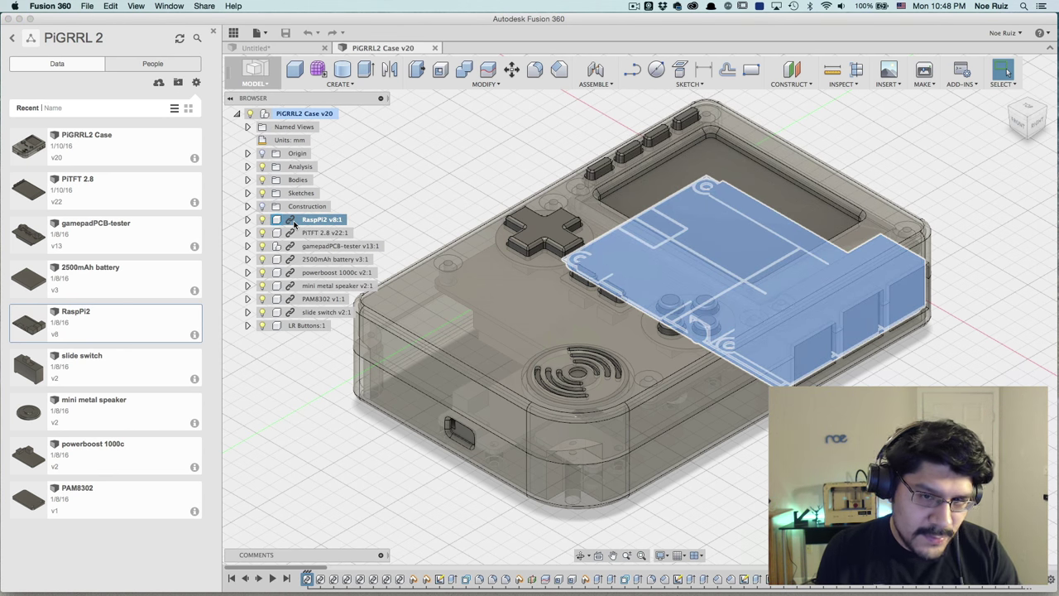
key("v")
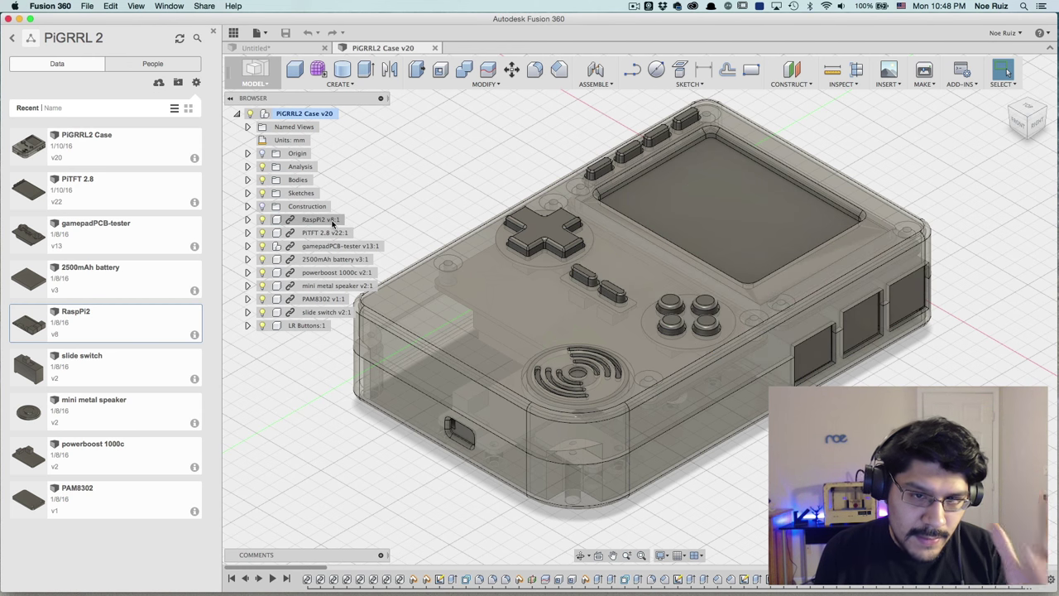
left_click_drag(53, 315, 72, 323)
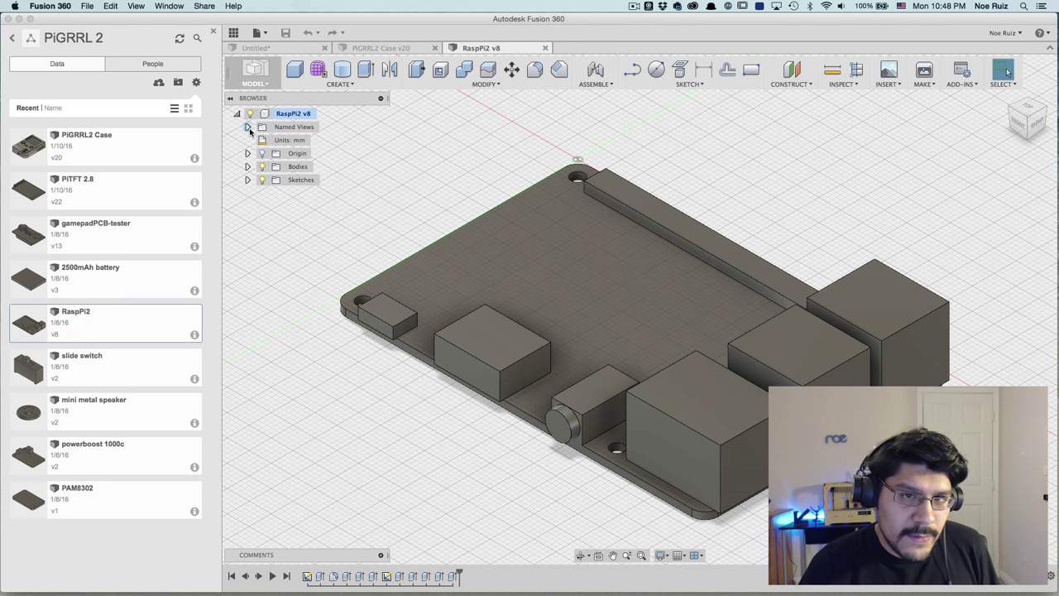
left_click(247, 126)
left_click(287, 141)
left_click(292, 153)
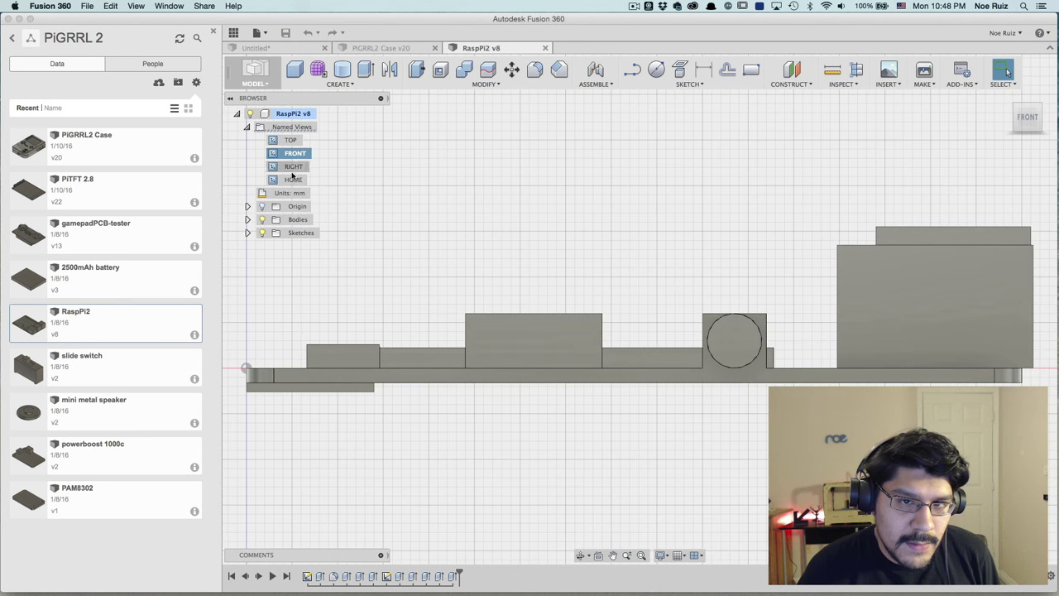
left_click(292, 168)
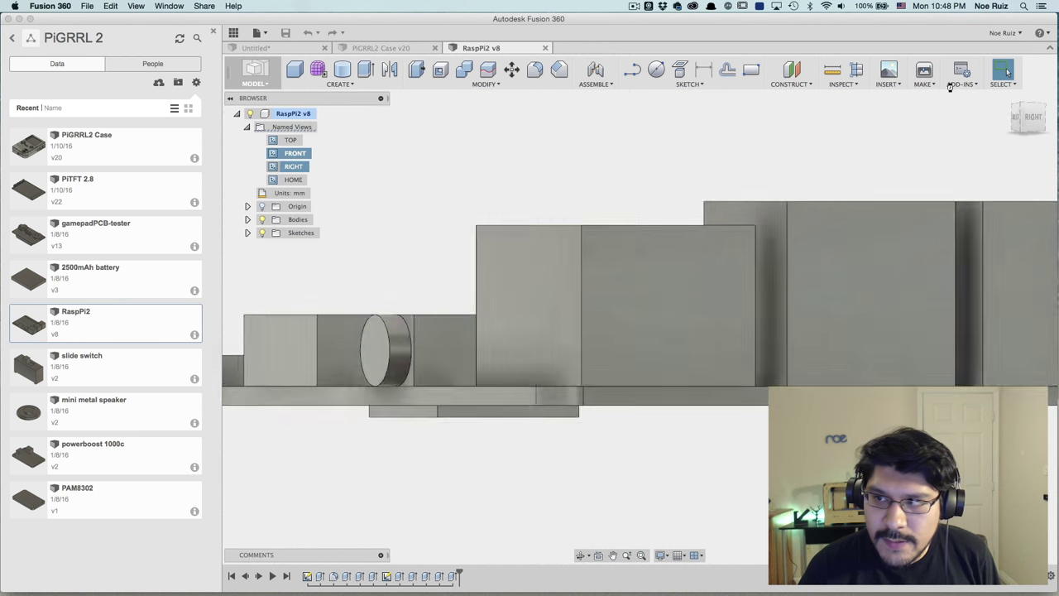
left_click(1006, 97)
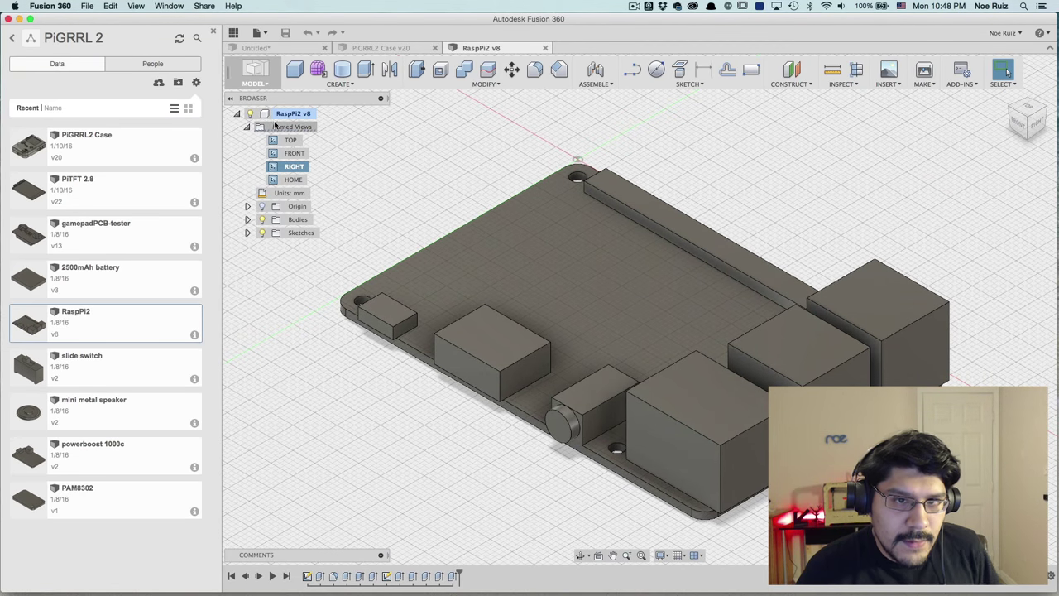
left_click(247, 127)
mouse_move(312, 142)
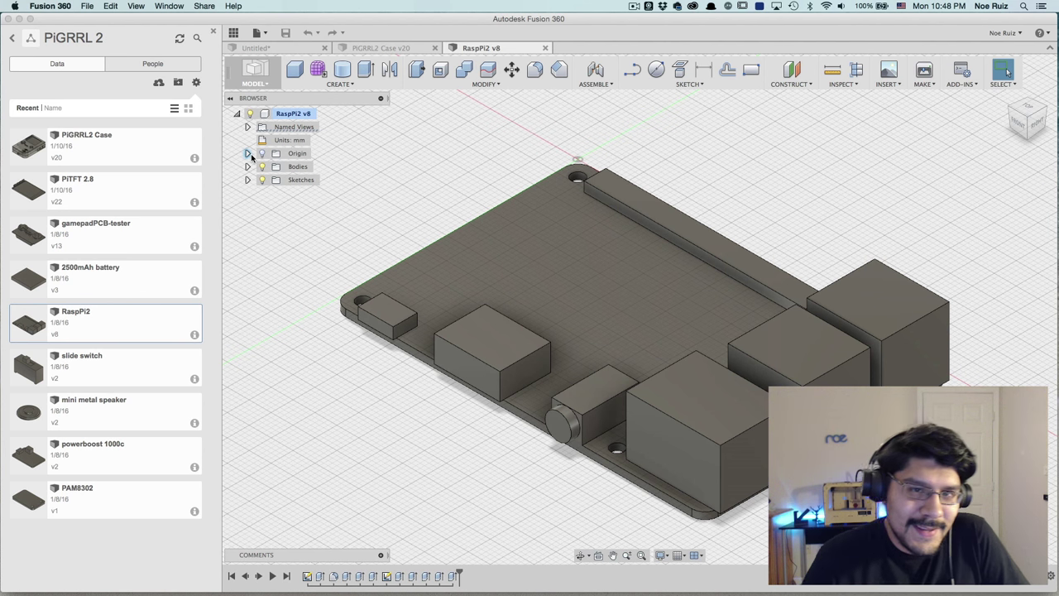
Show the model's origin planes and axes and inspect the Origin folder's contents.
left_click(262, 154)
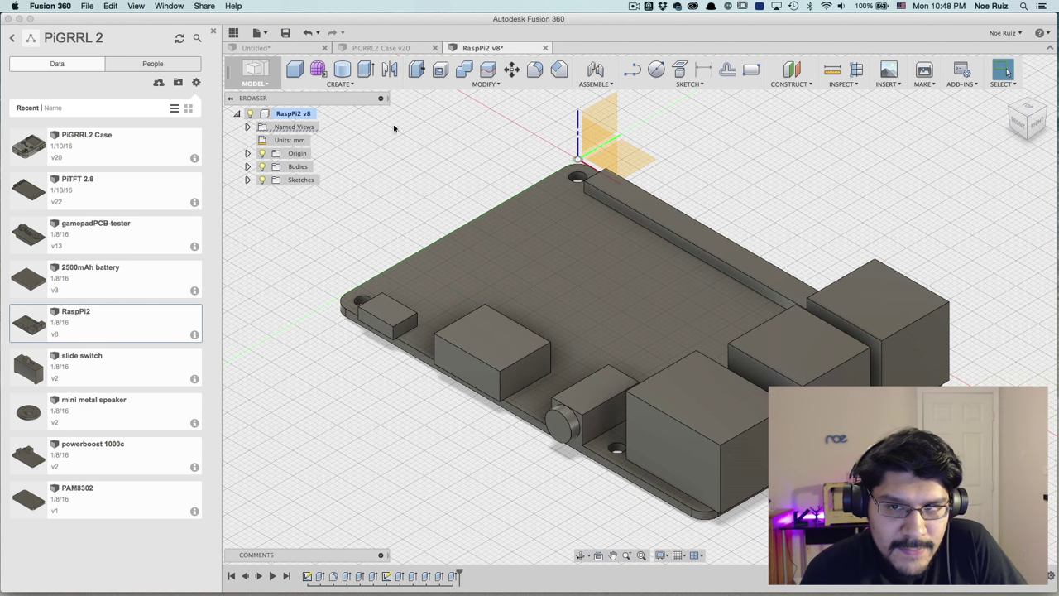
left_click(247, 154)
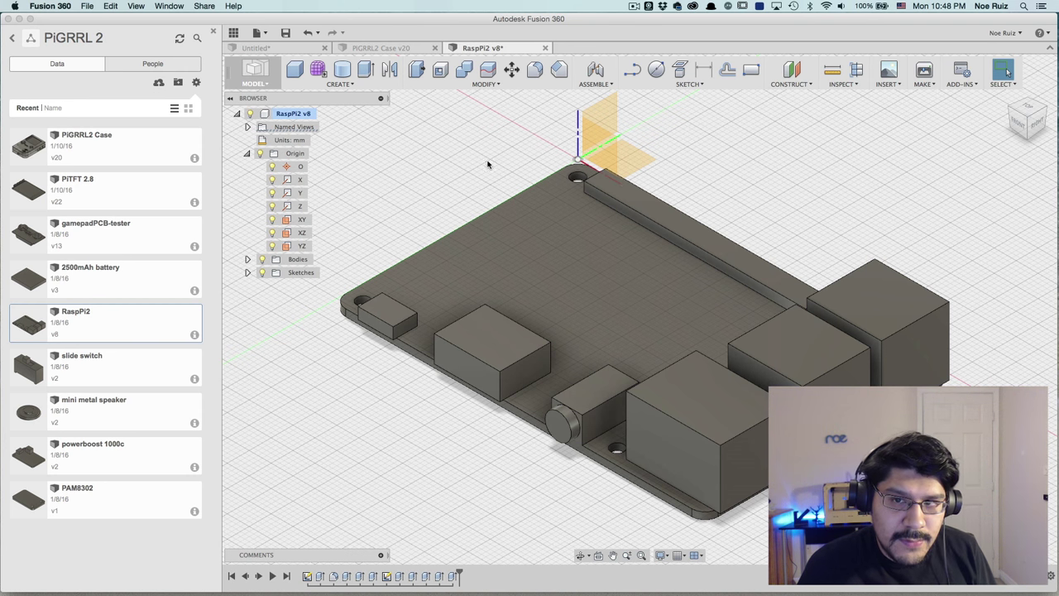
scroll(635, 147, "up", 4)
scroll(607, 173, "up", 2)
scroll(572, 171, "down", 5)
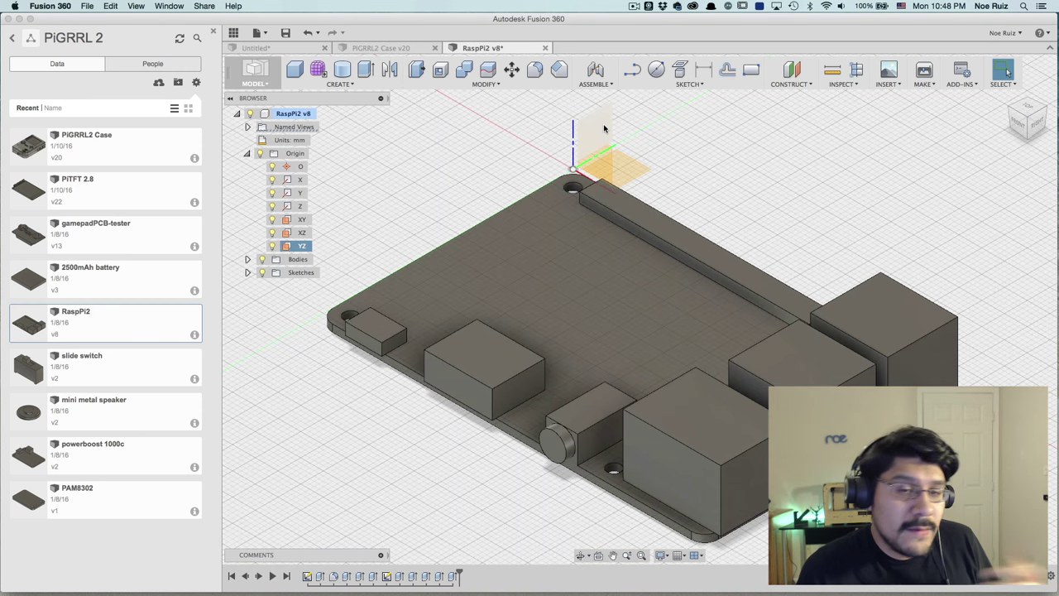
left_click(247, 153)
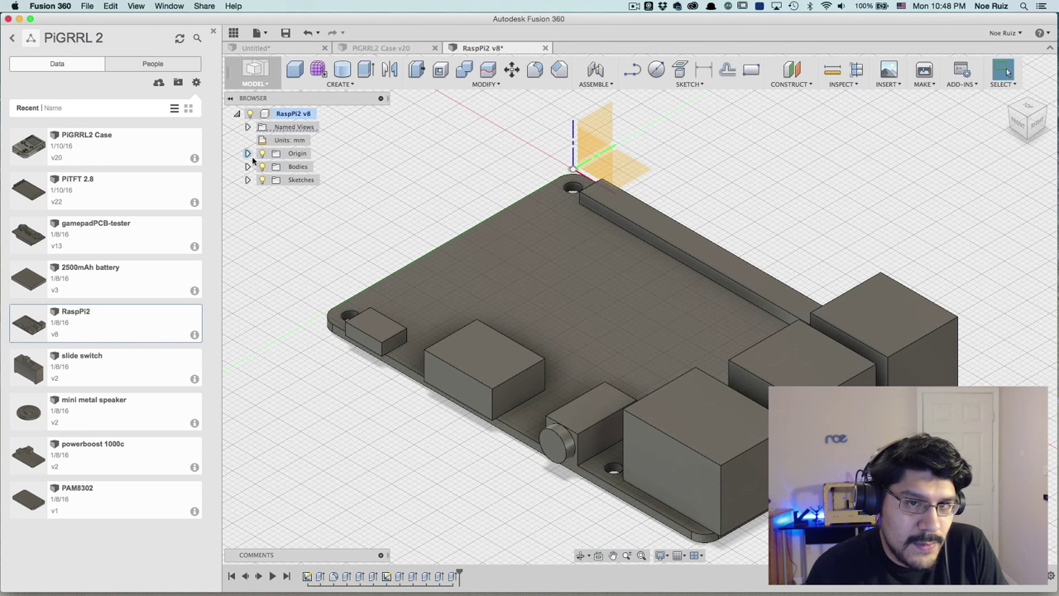
Expand the Bodies folder and select the single PCB body, reselecting it after a deselect.
left_click(247, 166)
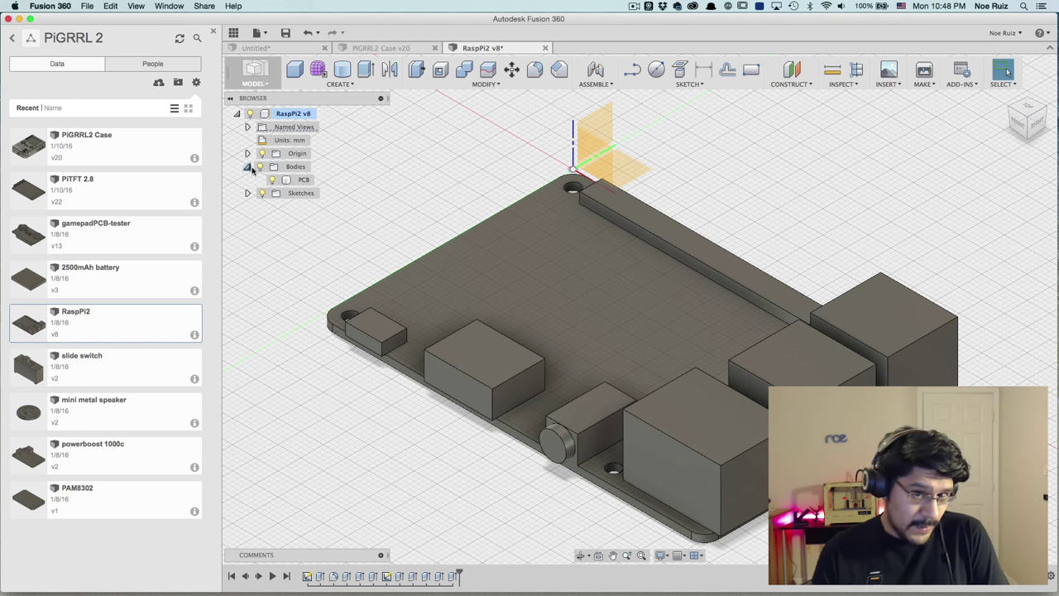
left_click(292, 181)
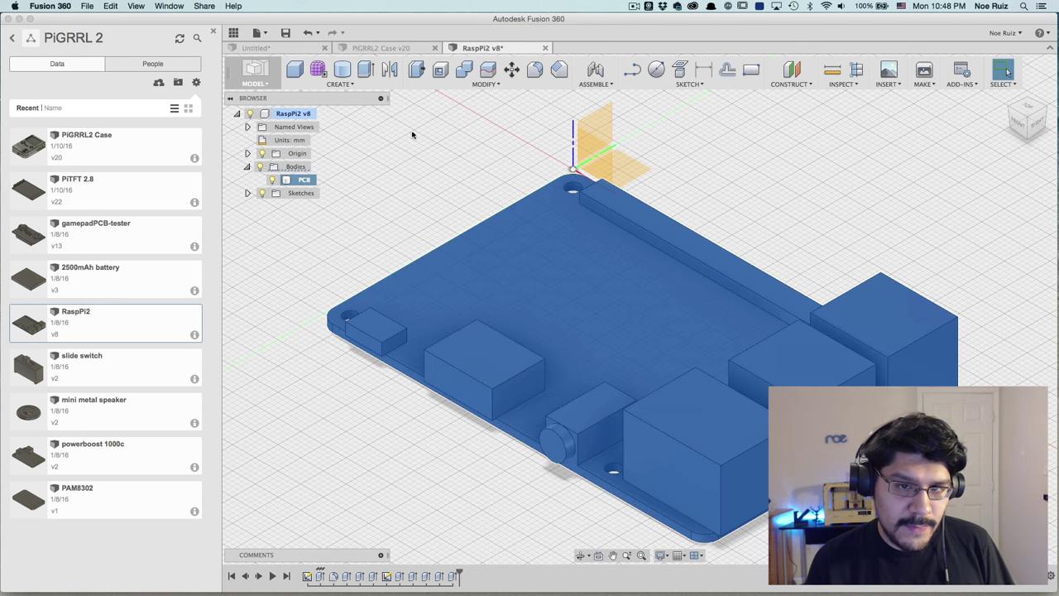
left_click(441, 187)
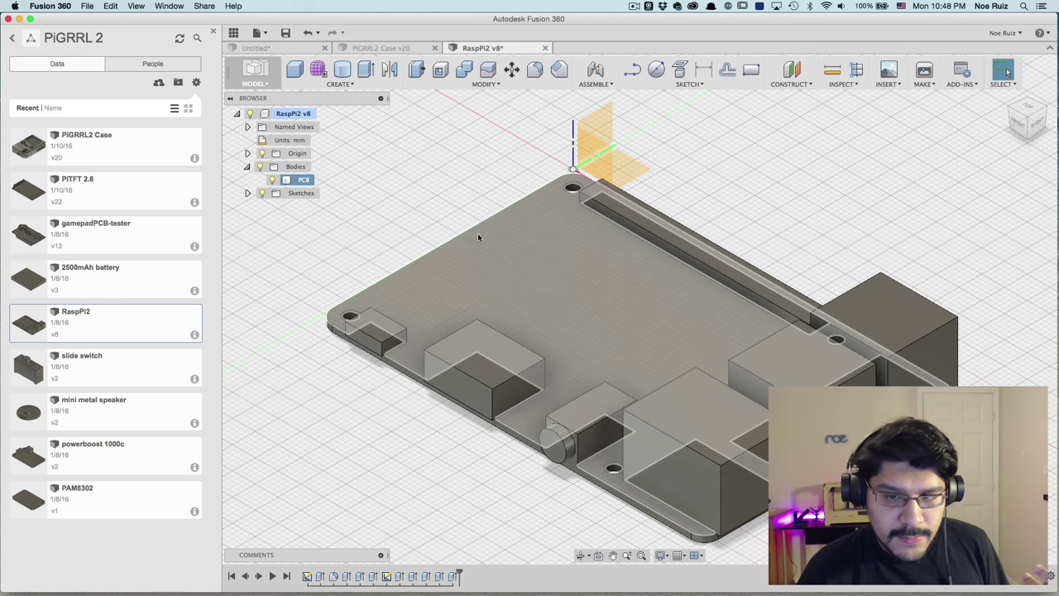
left_click(299, 180)
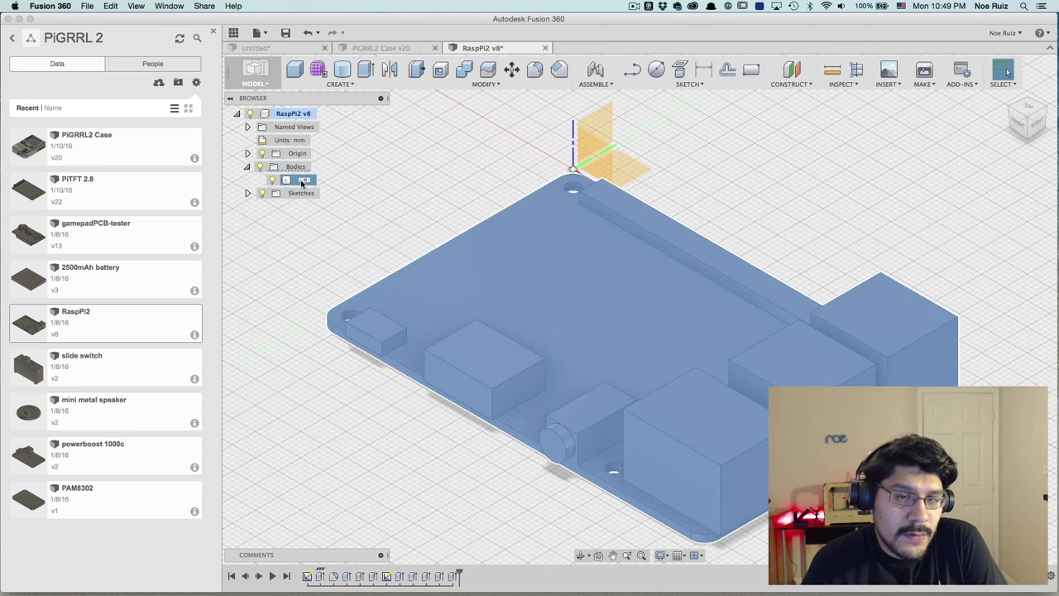
Check the PCB body's actions, then expand Sketches to list pi2 and audio.
right_click(302, 182)
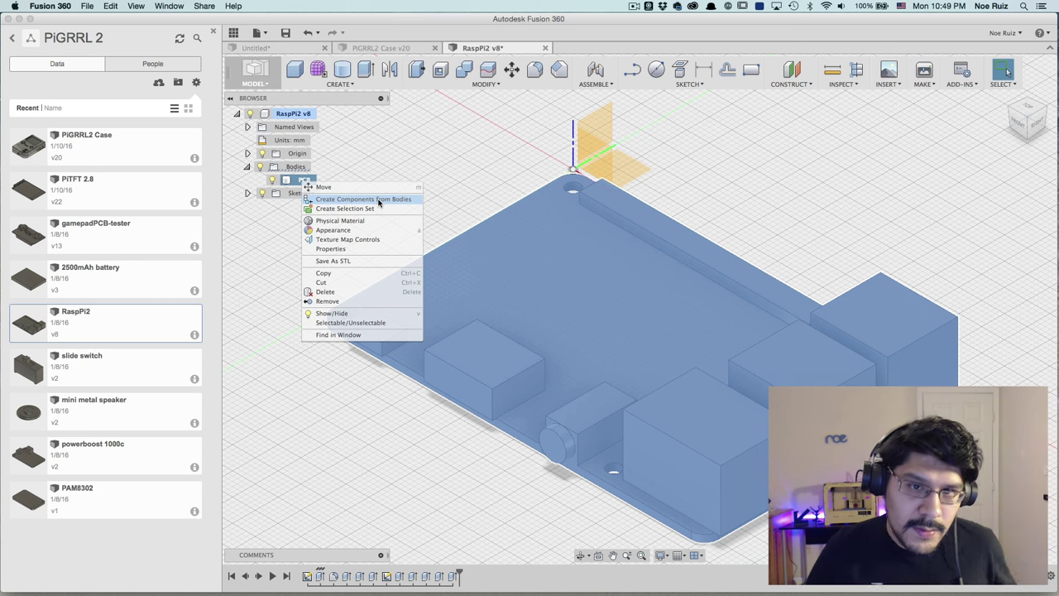
left_click(287, 180)
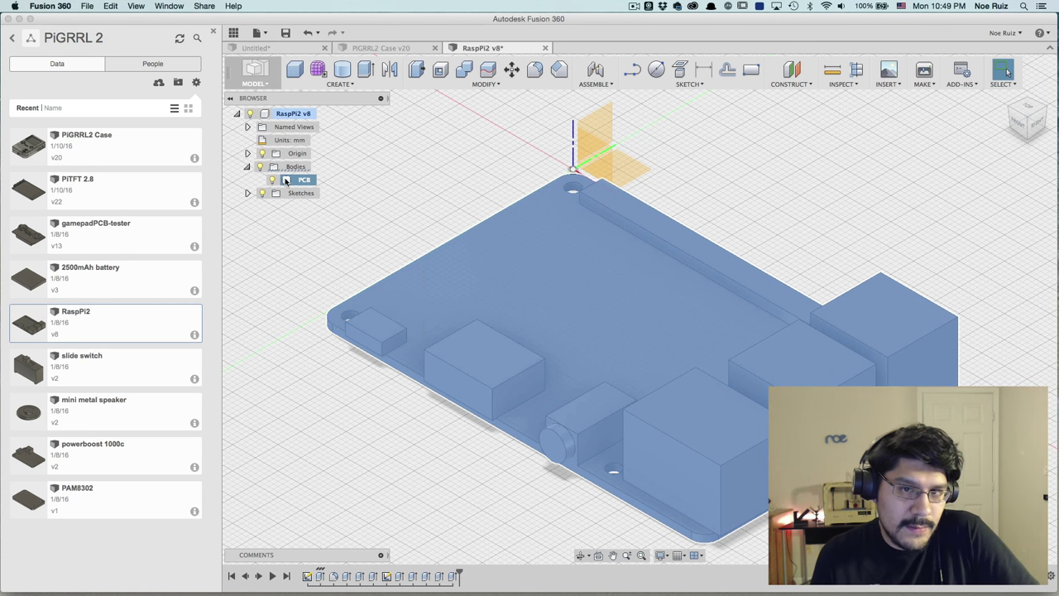
left_click(248, 192)
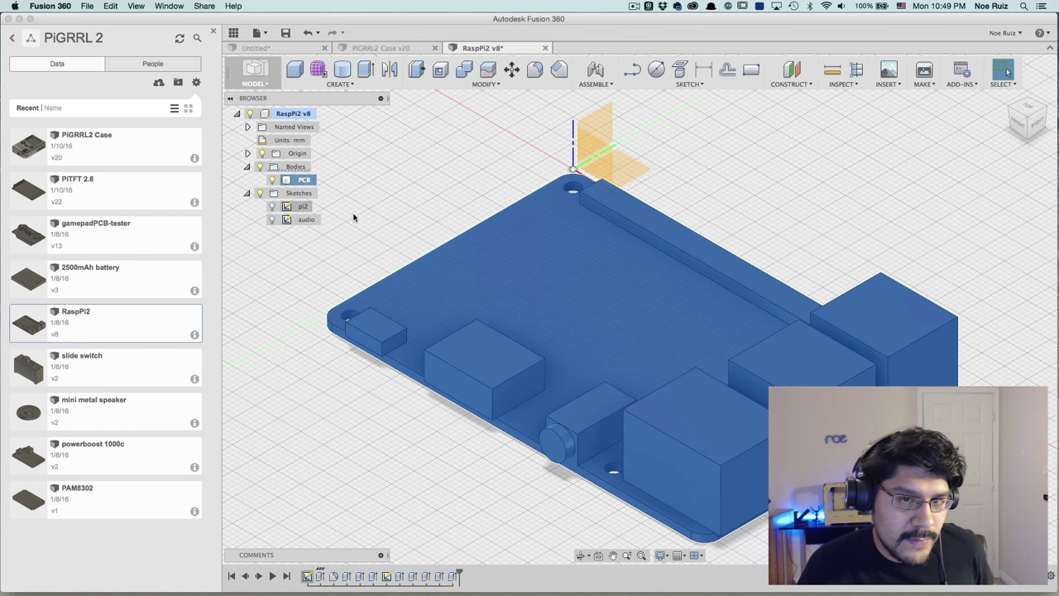
Hide the PCB body and show the pi2 sketch instead.
key("Escape")
left_click(271, 179)
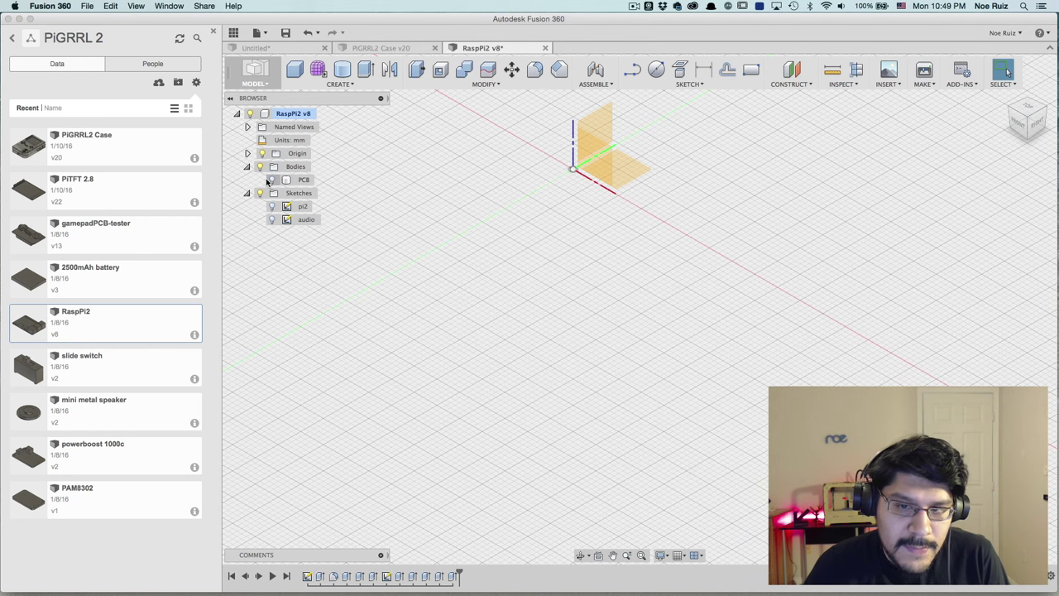
left_click(273, 206)
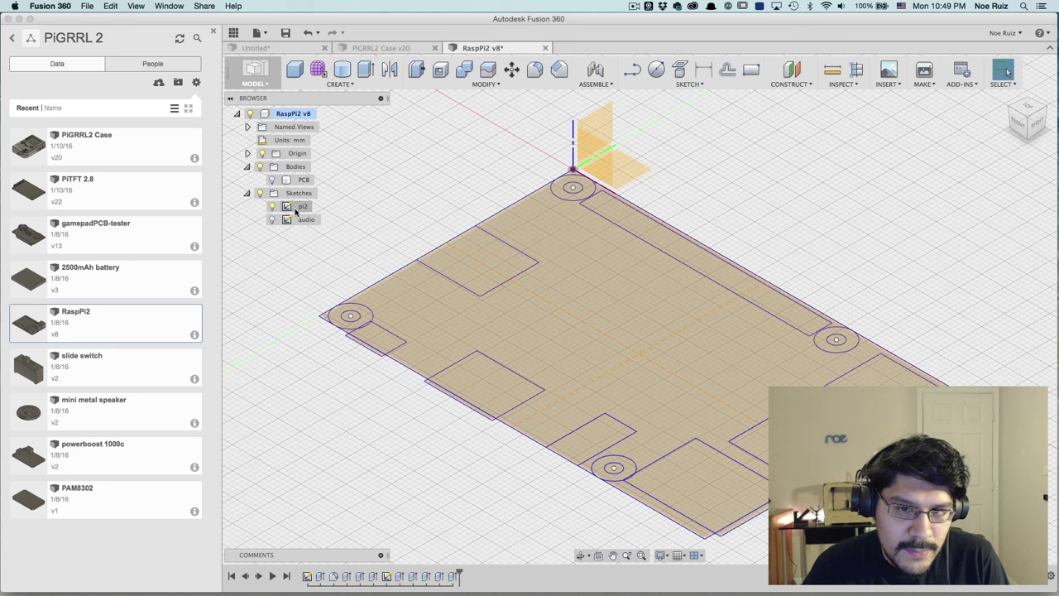
View the pi2 sketch's board outline, holes and footprints from the top.
left_click(1027, 109)
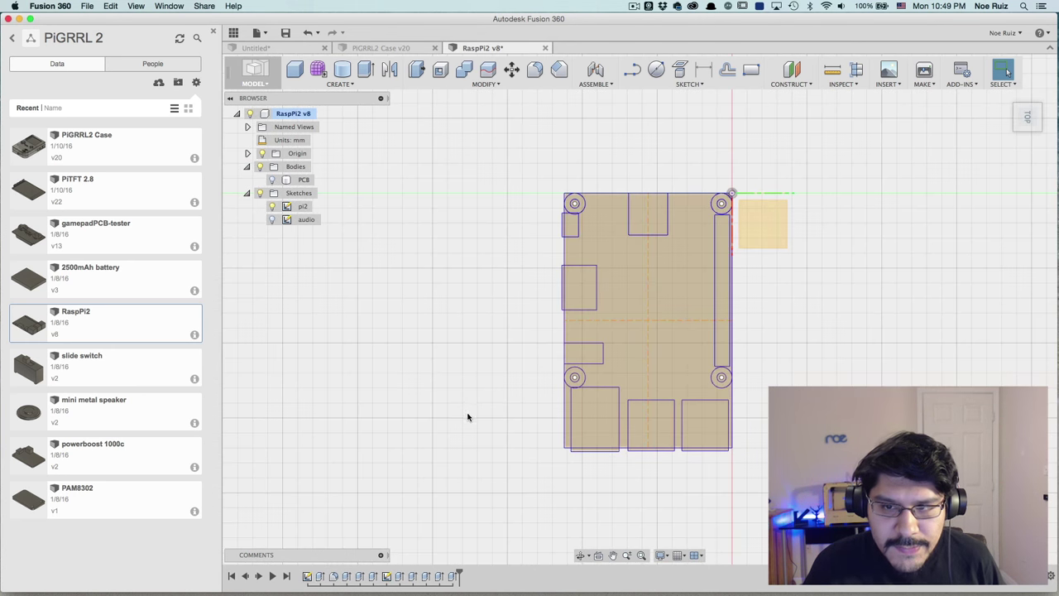
middle_click_drag(468, 416, 920, 136, "shift")
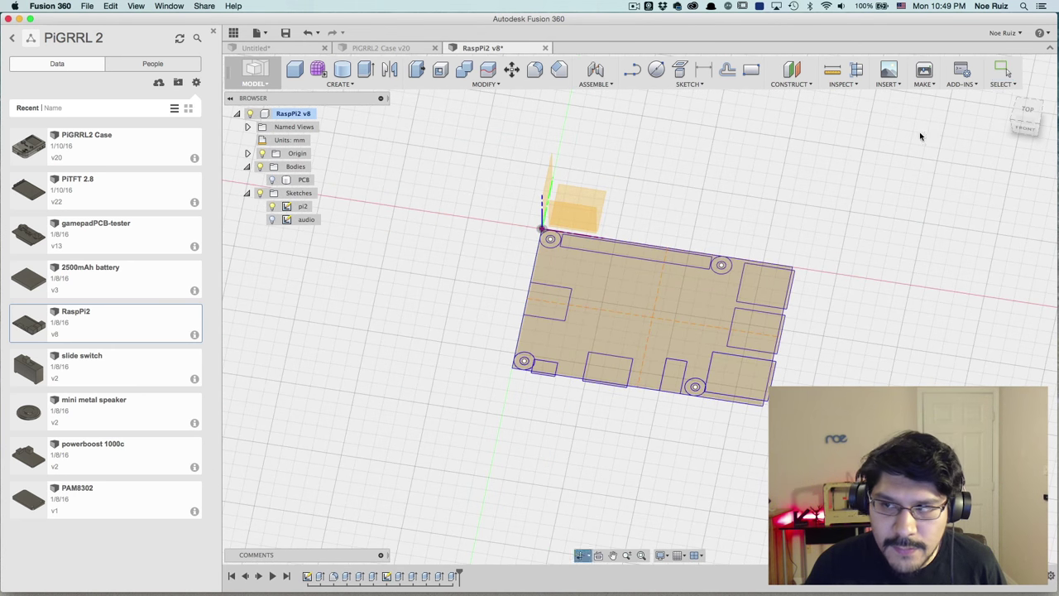
left_click(1026, 115)
scroll(579, 229, "up", 3)
scroll(666, 277, "down", 3)
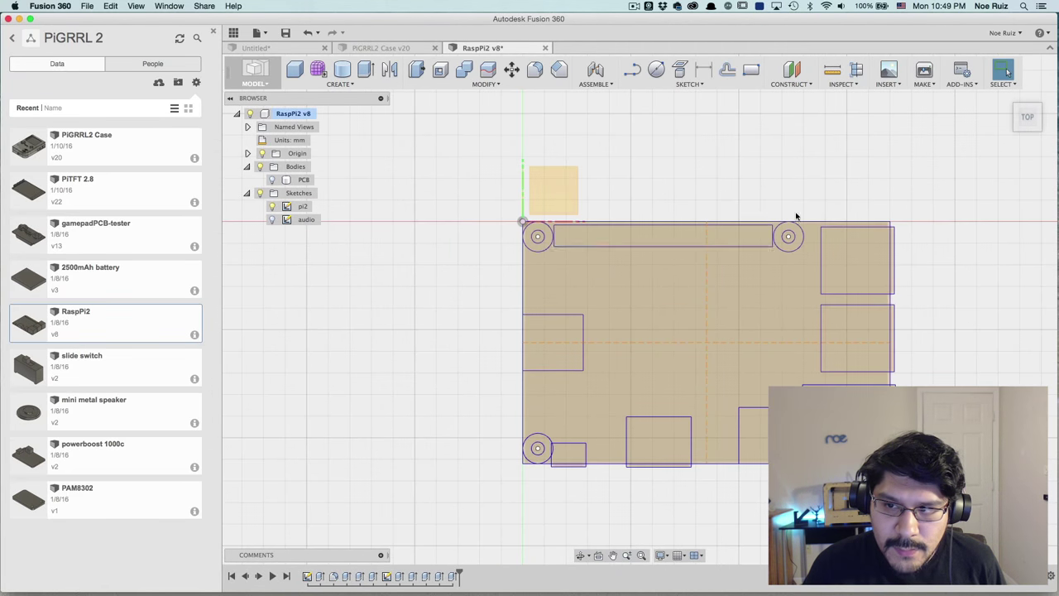
scroll(795, 235, "up", 3)
scroll(796, 237, "down", 2)
scroll(776, 322, "up", 4)
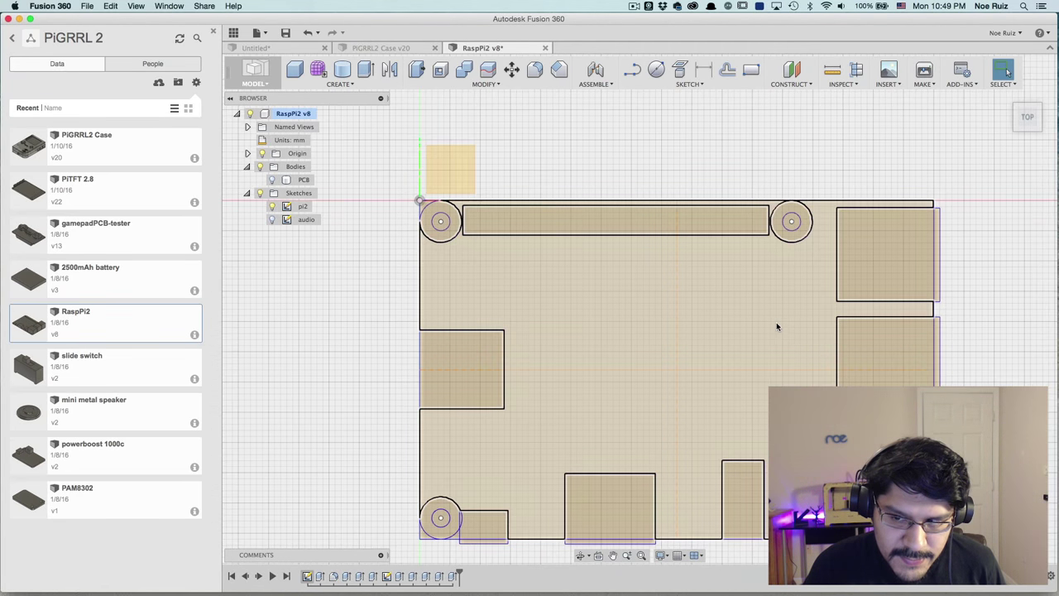
scroll(763, 308, "down", 3)
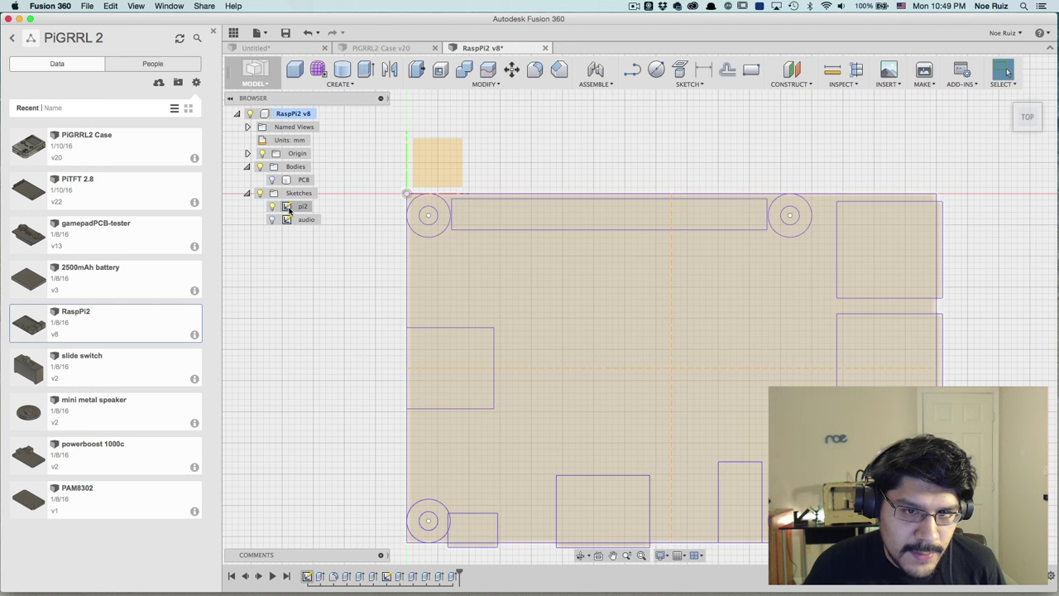
Edit the pi2 sketch, frame the 85.00 by 56.00 board, and undo/redo the 85.00 dimension.
double_click(291, 208)
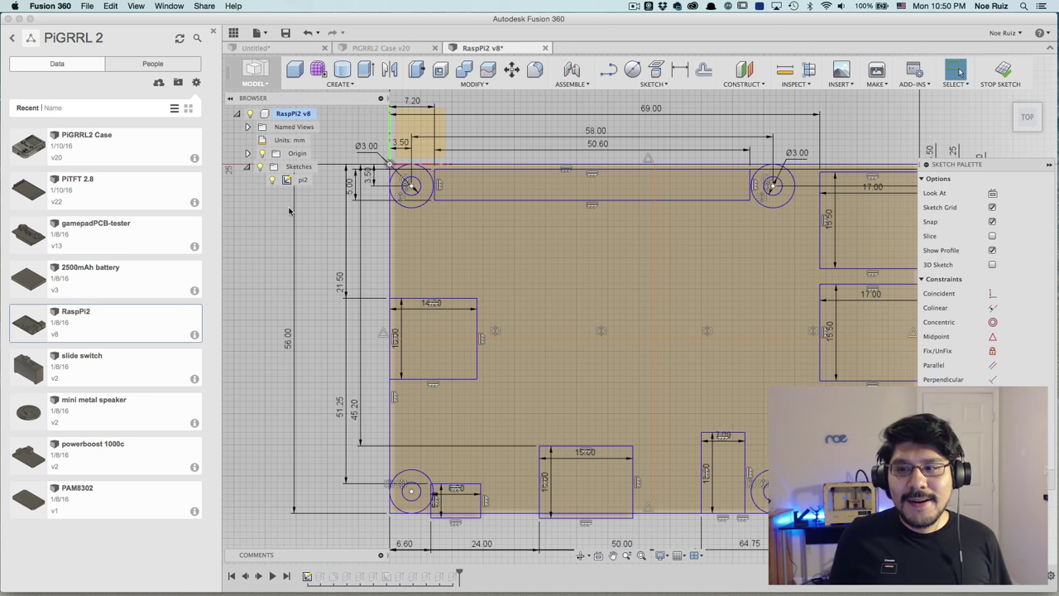
scroll(480, 199, "down", 2)
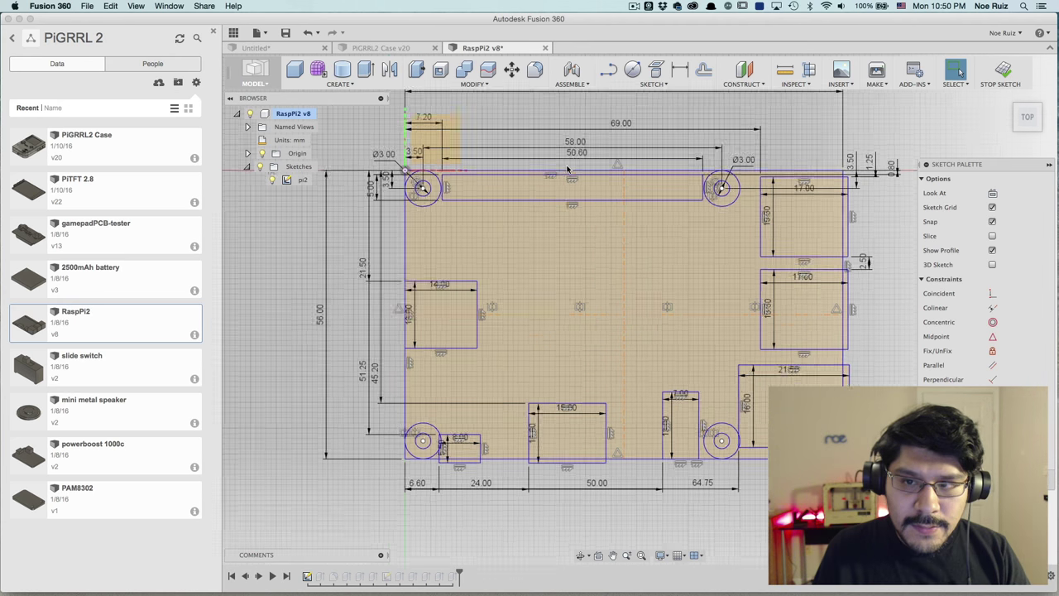
scroll(423, 147, "up", 3)
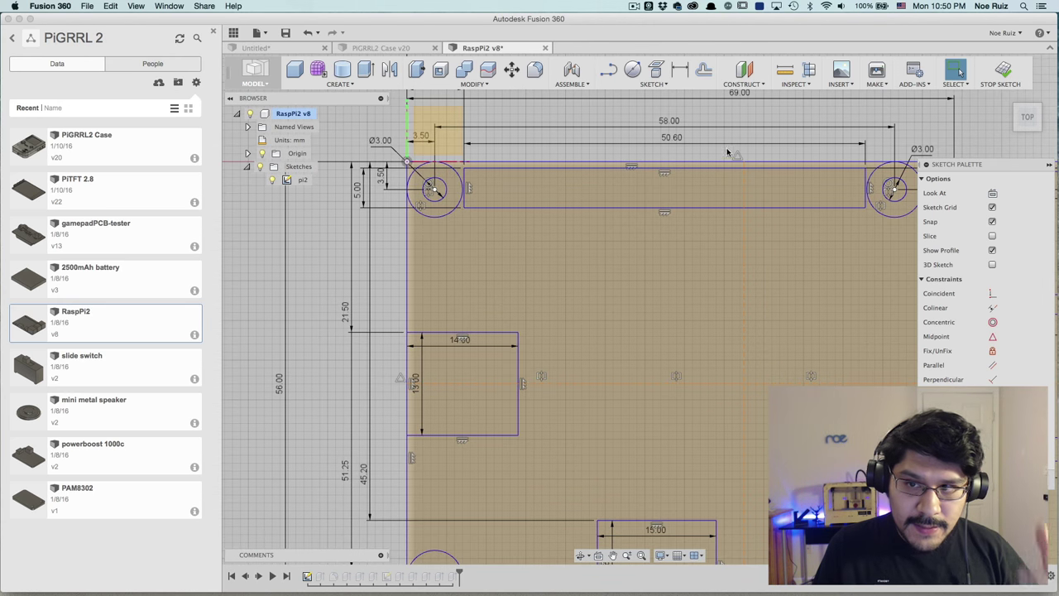
scroll(670, 145, "down", 3)
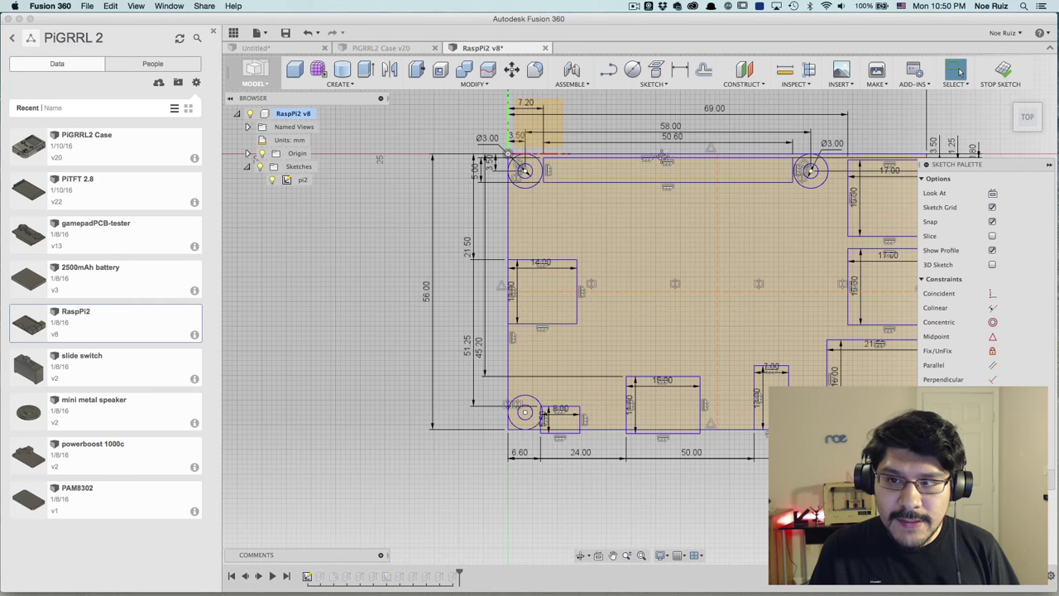
middle_click_drag(663, 157, 577, 200)
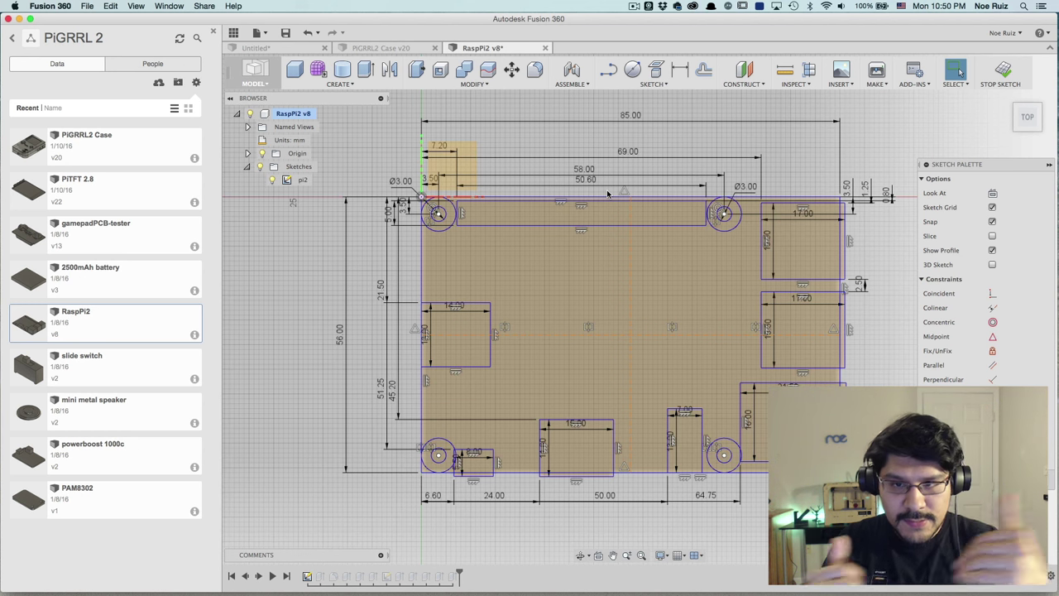
key("super+z")
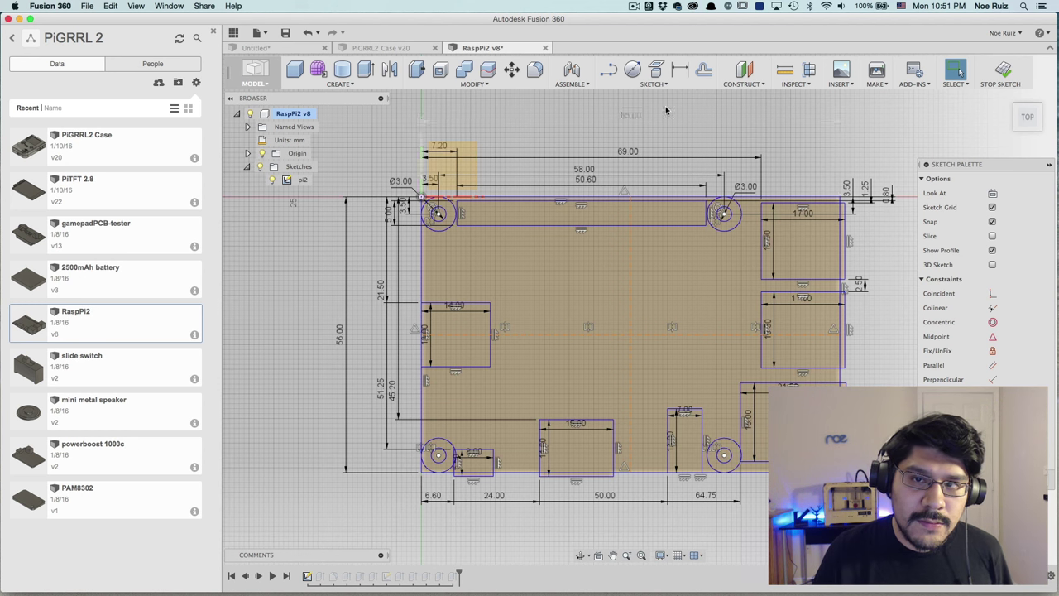
key("super+shift+z")
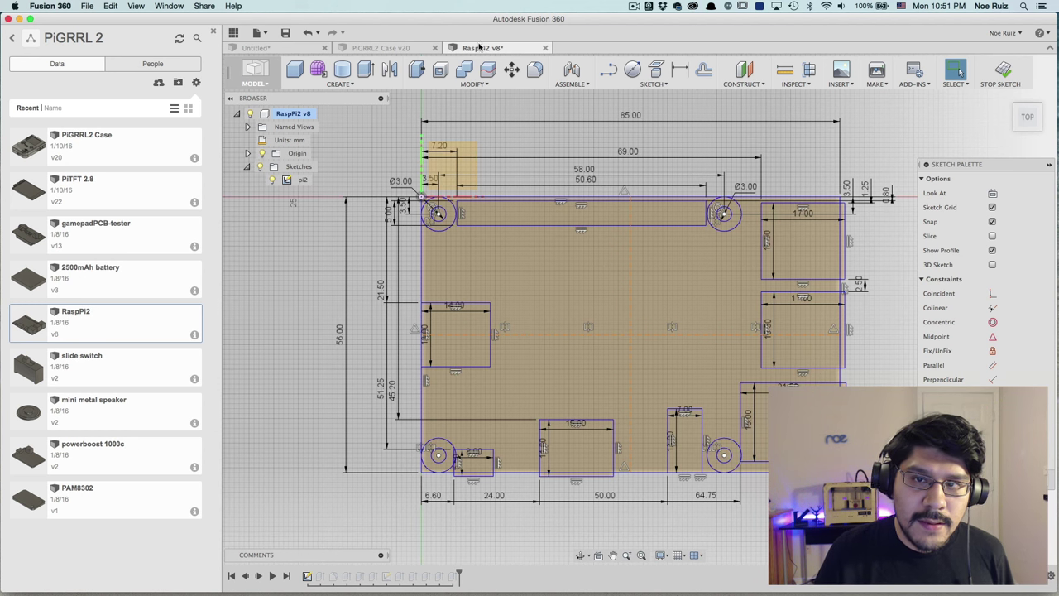
Stop the pi2 sketch, glance at the Create and Sketch menus, and switch to PiGRRL2 Case v20.
left_click(1001, 73)
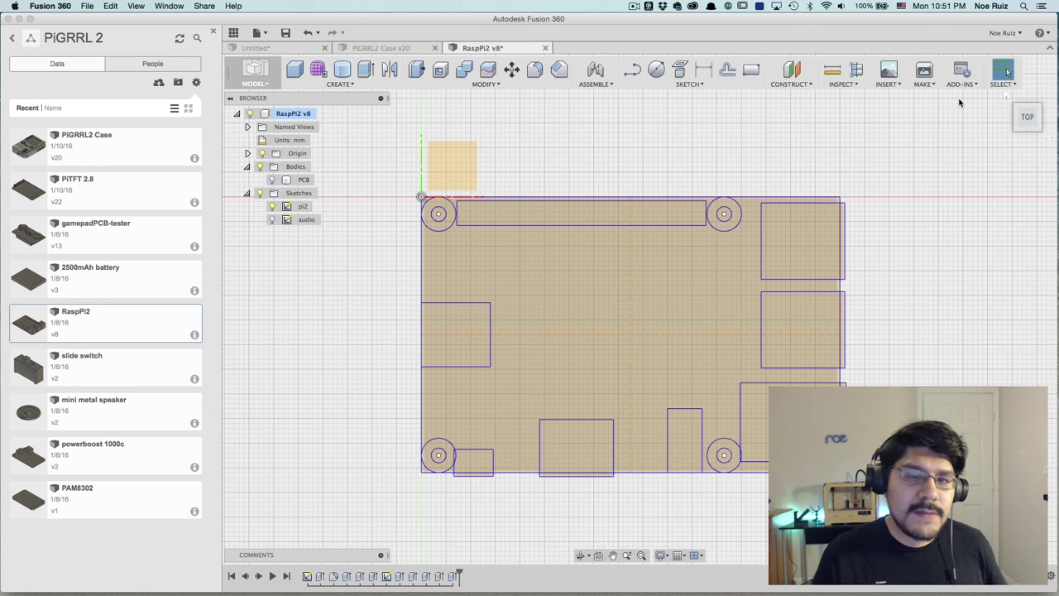
left_click(341, 83)
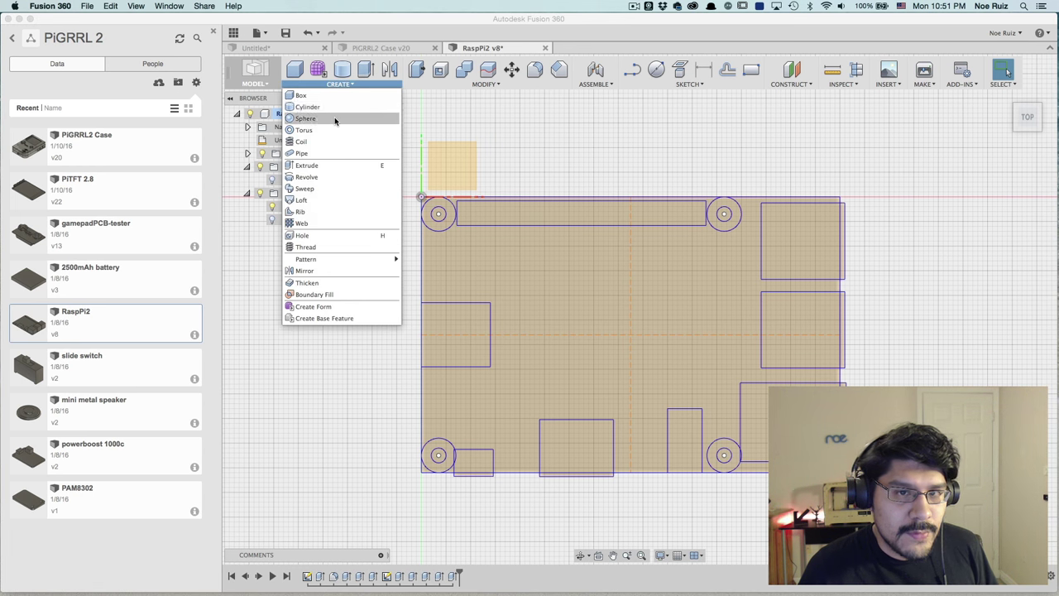
left_click(704, 85)
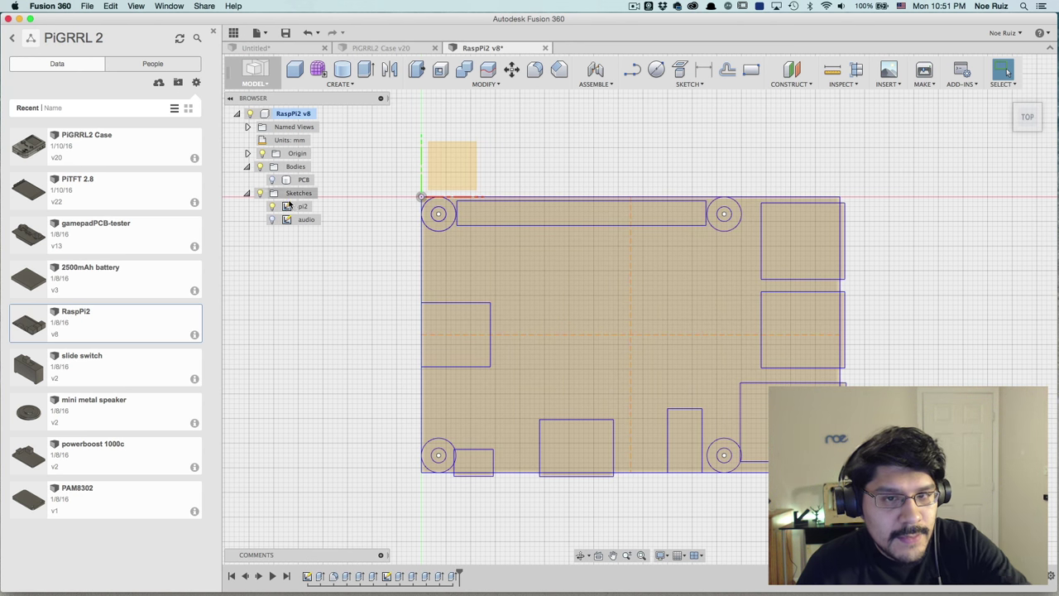
left_click(381, 48)
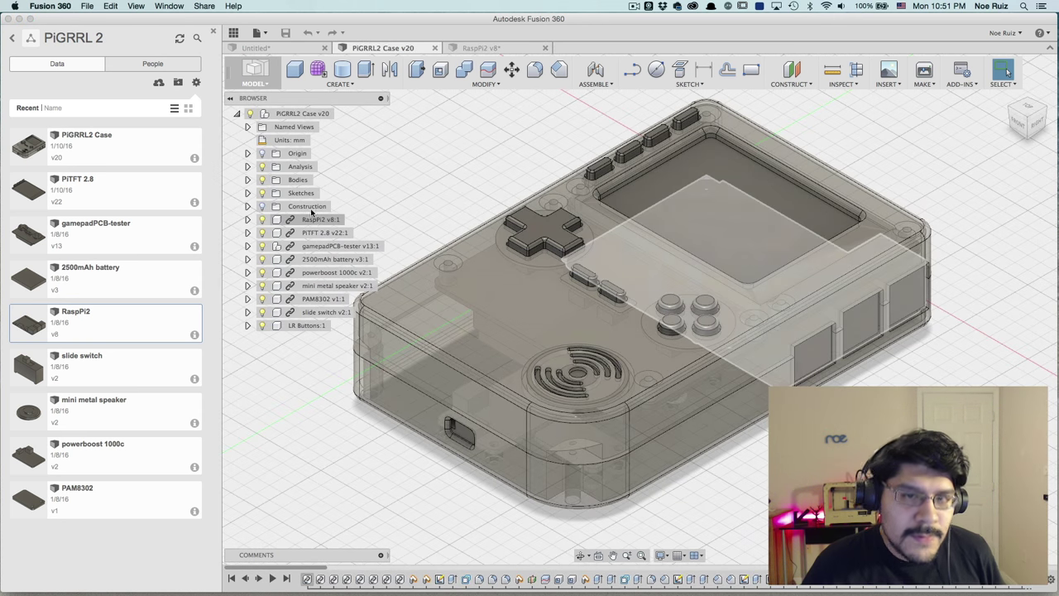
Hide the components from RaspPi2 v8:1 through the slide switch.
left_click(317, 221)
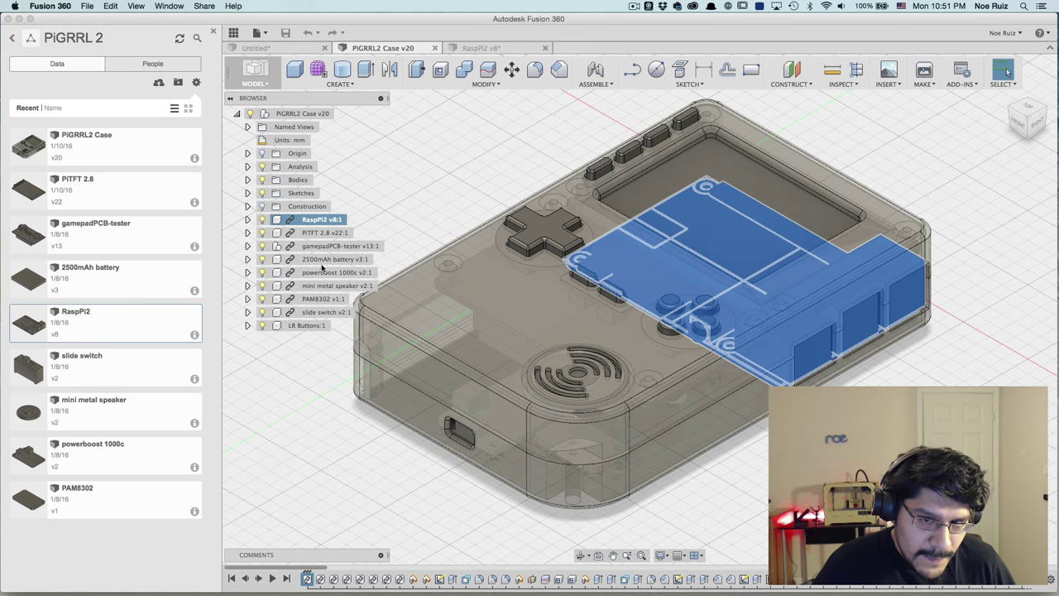
left_click(321, 314, "shift")
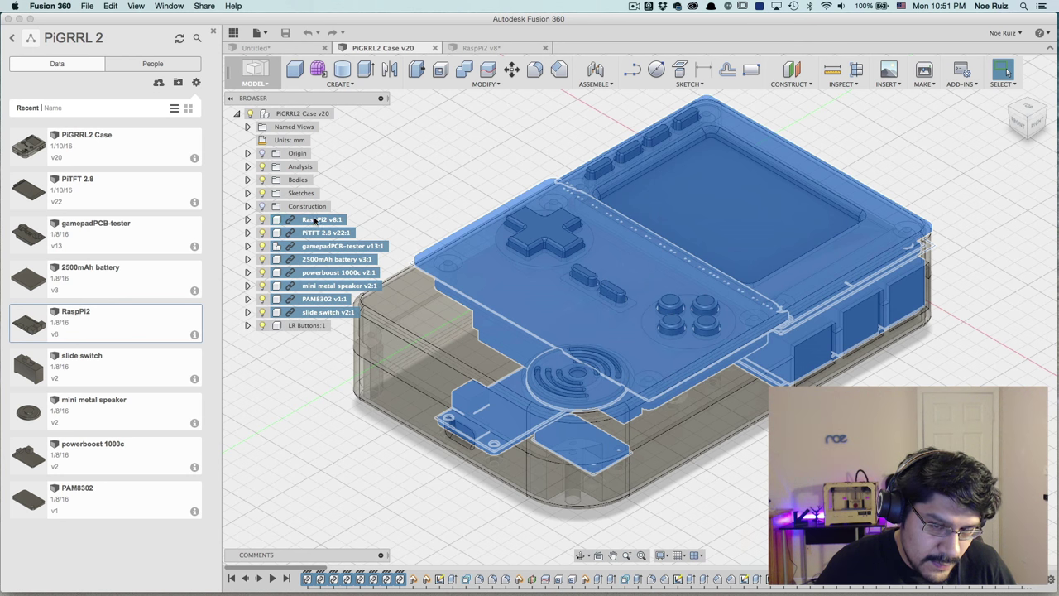
right_click(325, 274)
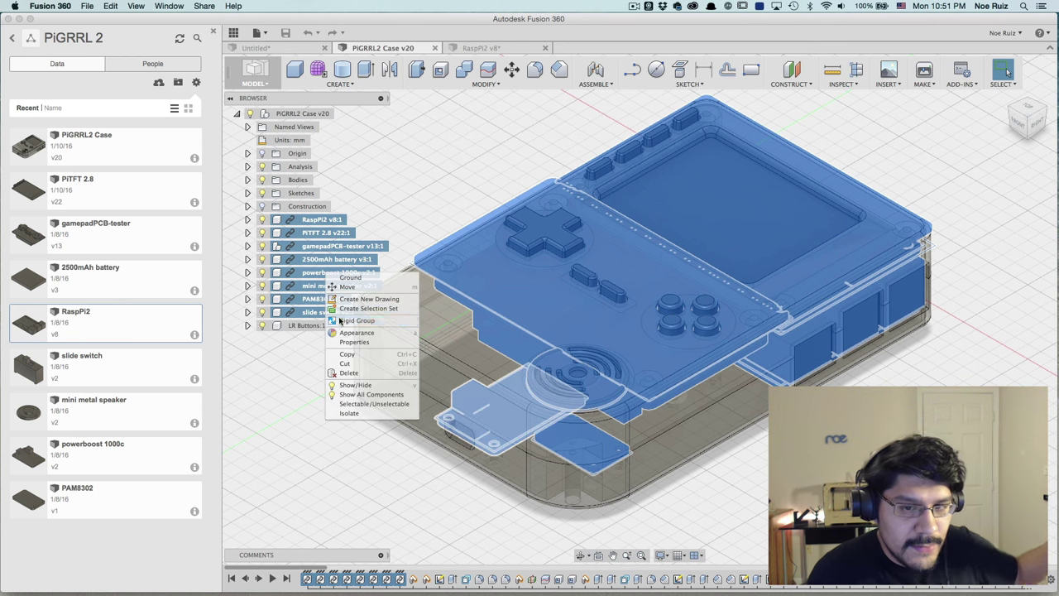
left_click(356, 384)
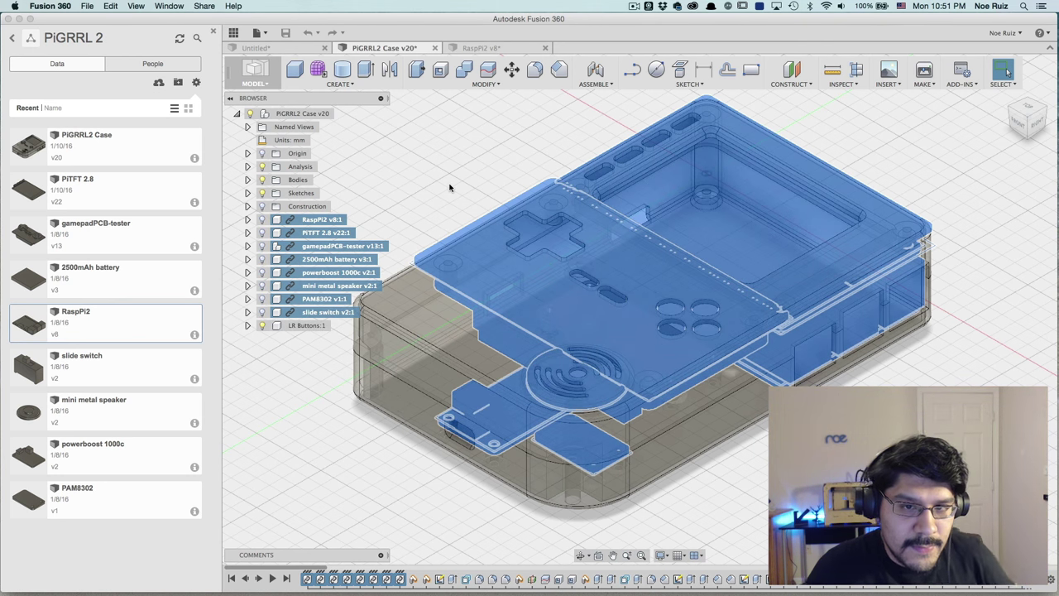
left_click(451, 192)
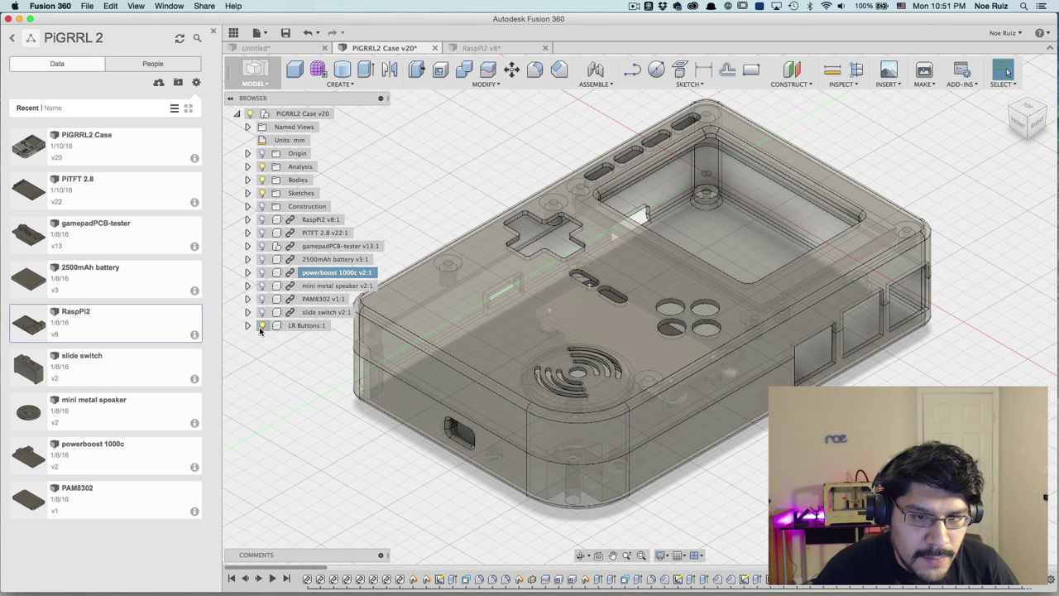
middle_click_drag(261, 329, 319, 236, "shift")
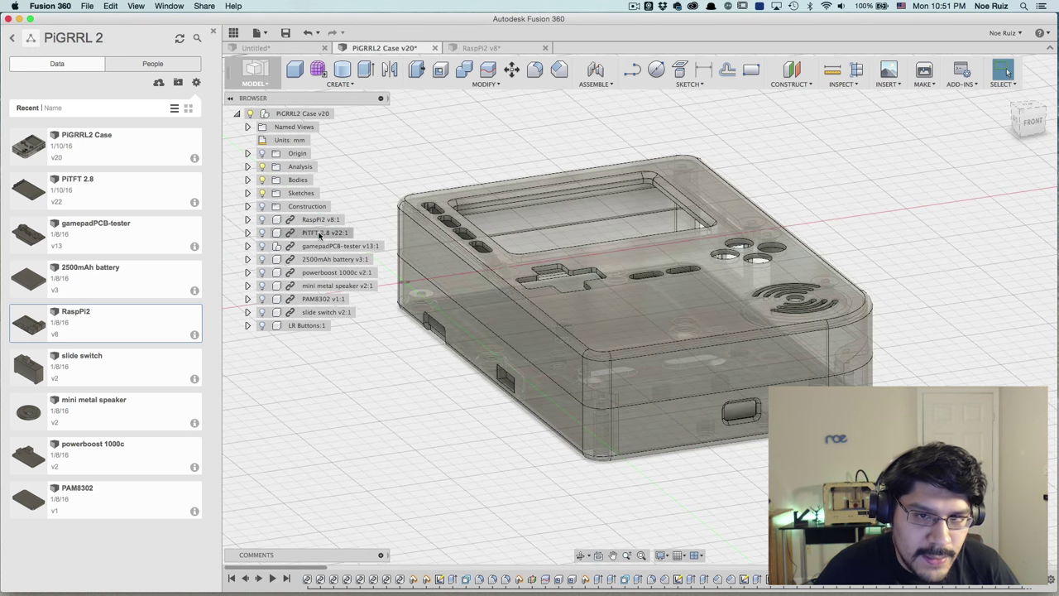
Select RaspPi2 through LR Buttons and use Show All Components to make them visible.
left_click(321, 219)
left_click(312, 325, "shift")
right_click(315, 326)
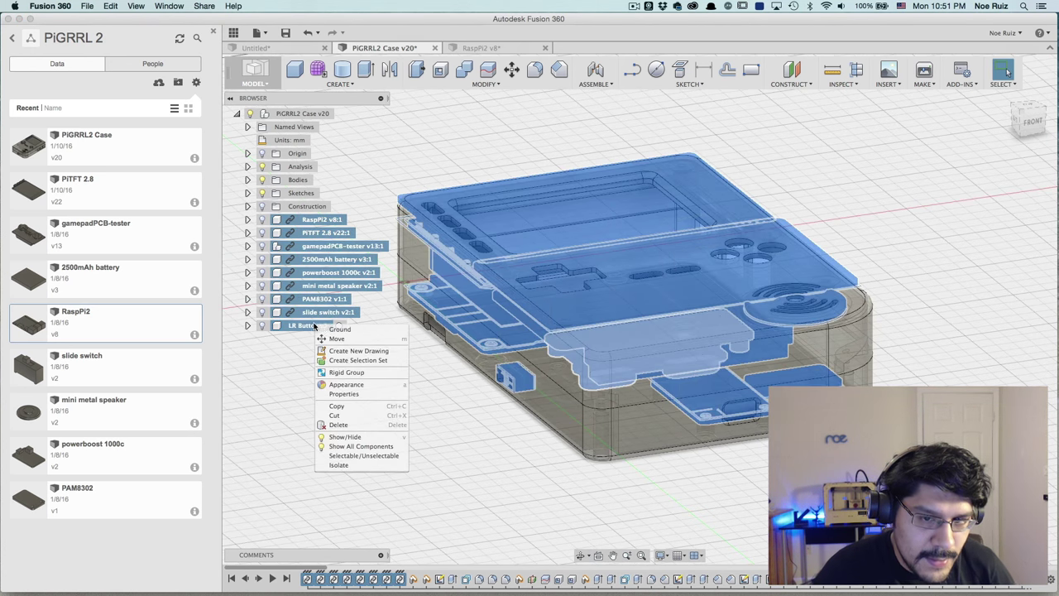
left_click(348, 441)
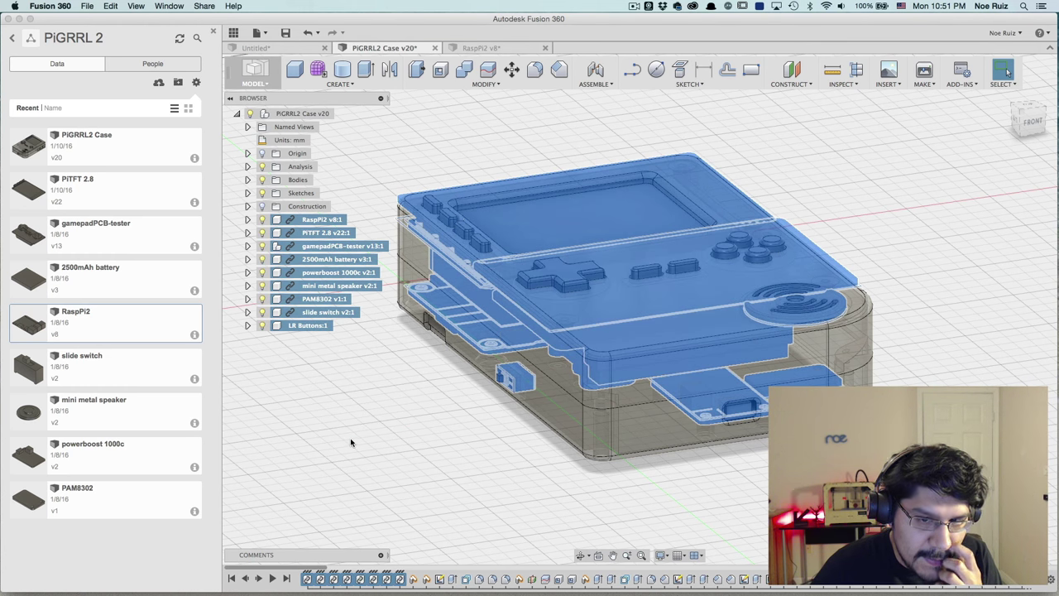
left_click(492, 158)
scroll(492, 157, "down", 2)
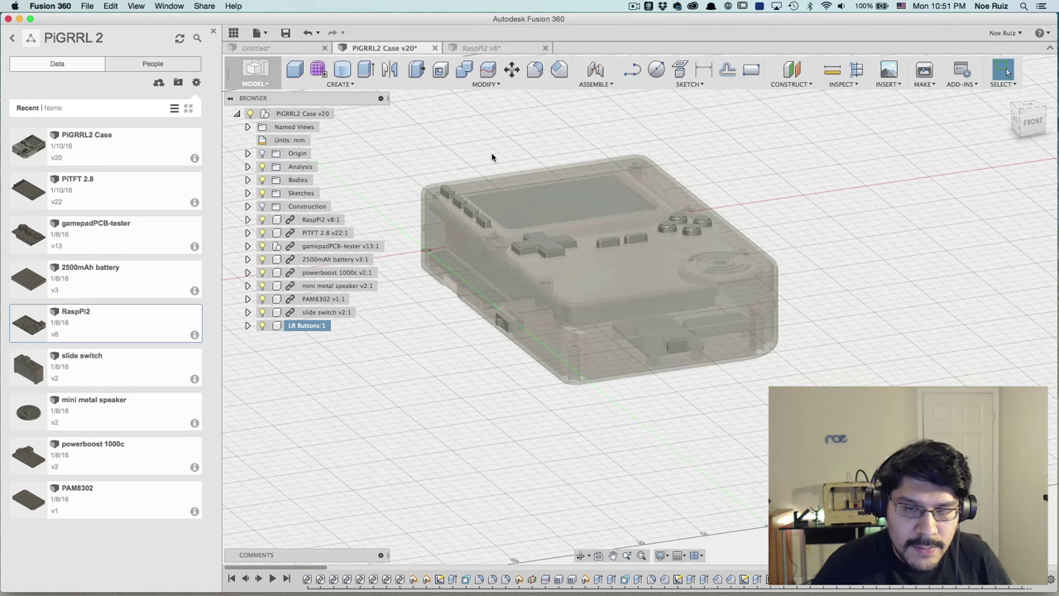
Turn on the Bodies folder and select the bot case and top case bodies.
left_click(262, 180)
left_click(247, 180)
left_click(308, 194)
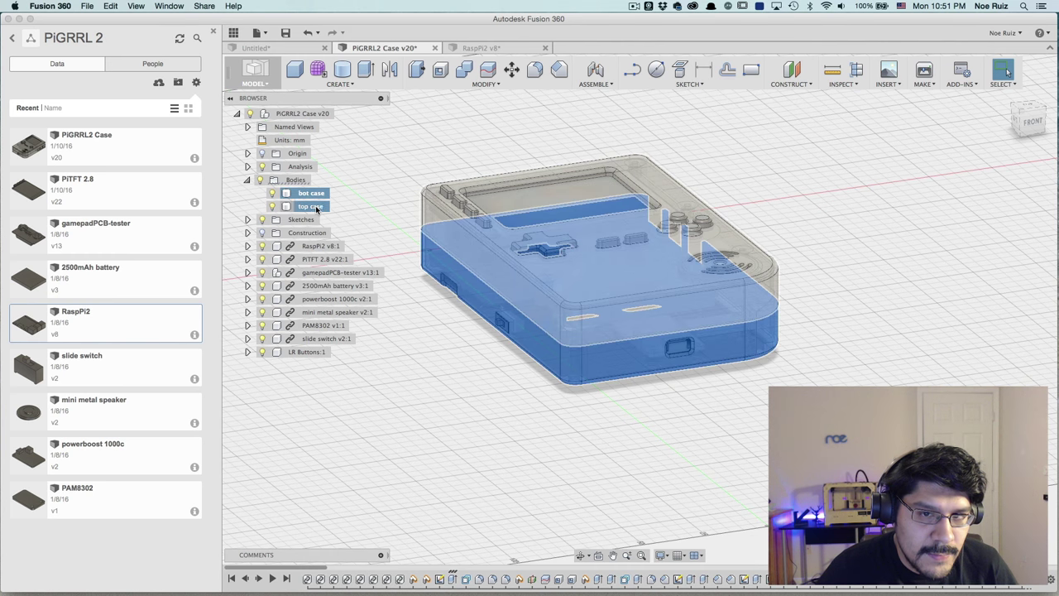
left_click(310, 206, "shift")
right_click(311, 206)
left_click(356, 297)
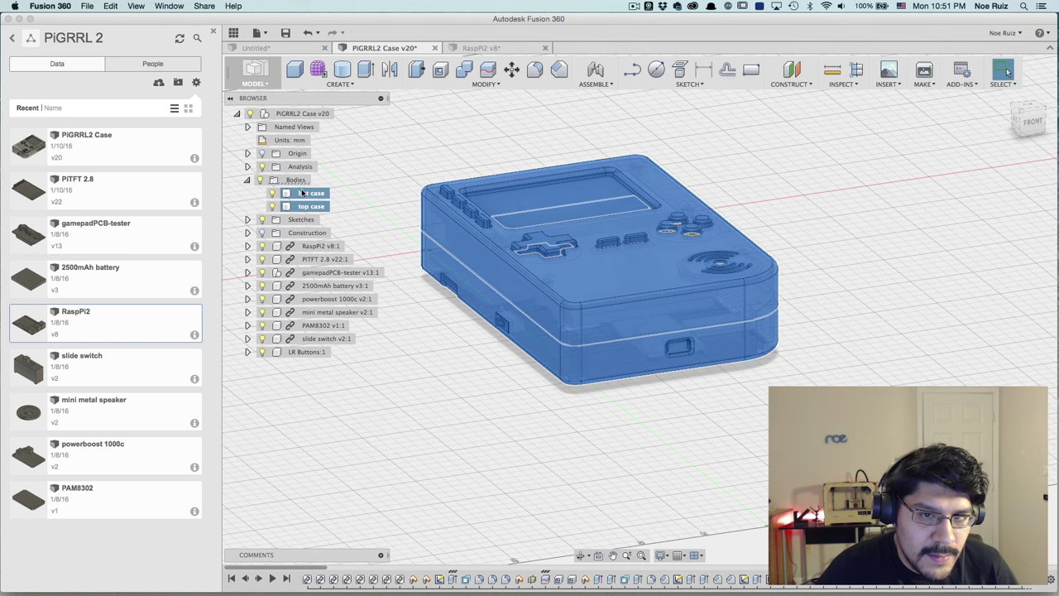
right_click(308, 114)
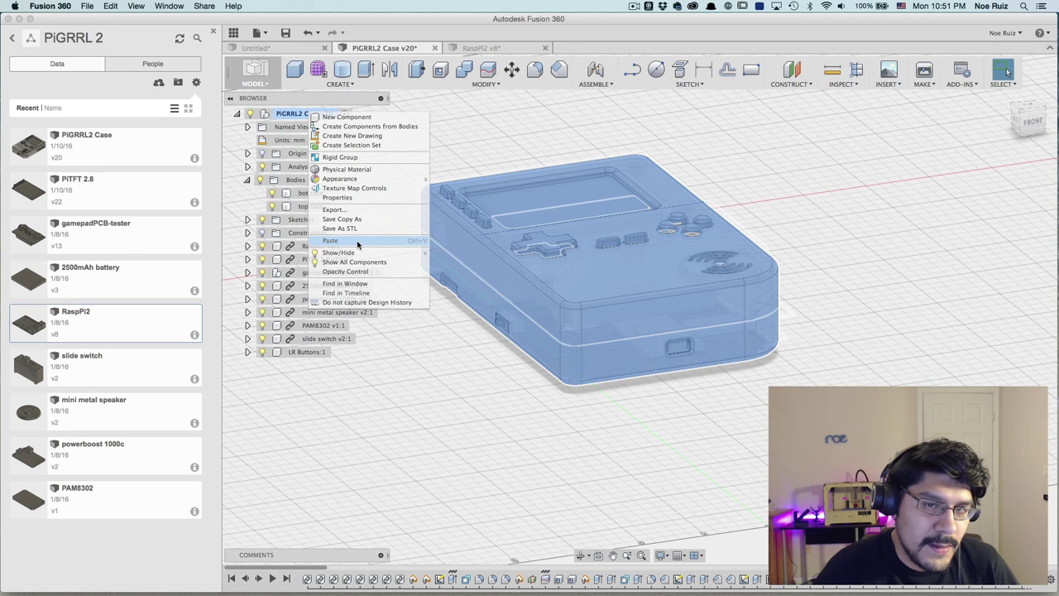
key("Escape")
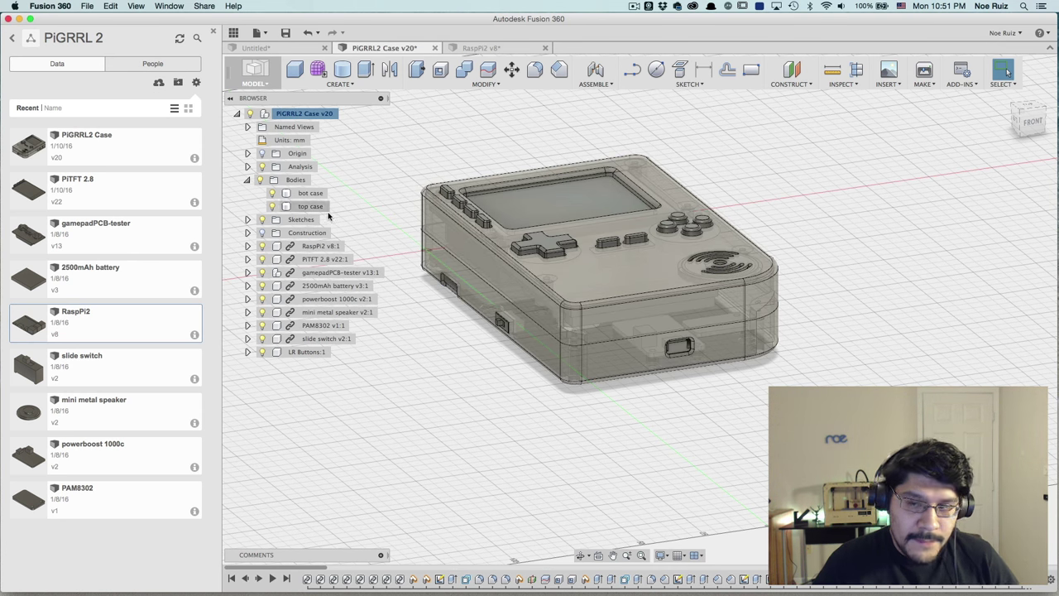
left_click(248, 273)
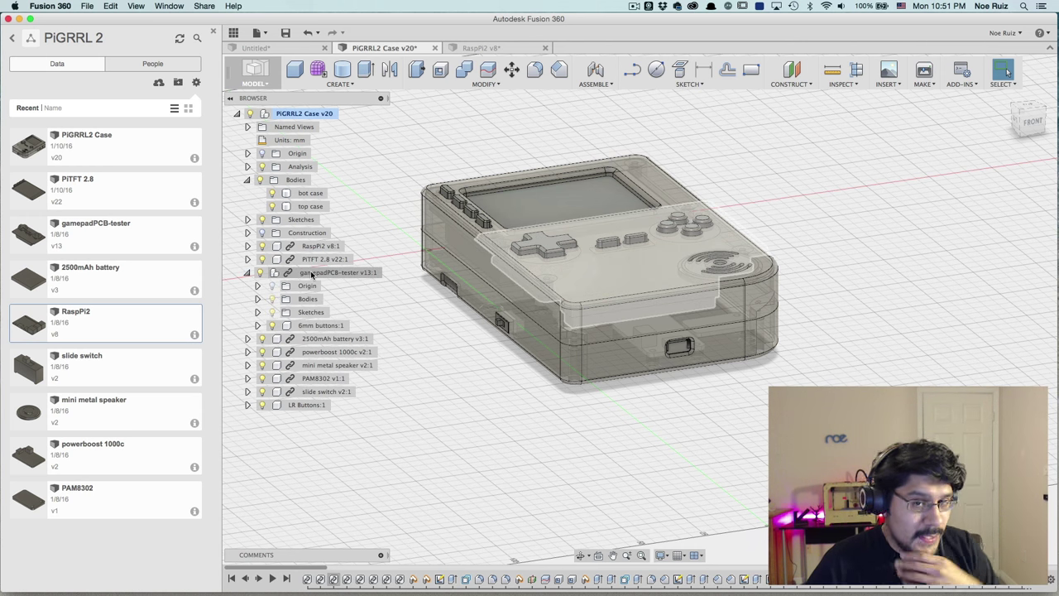
left_click(257, 299)
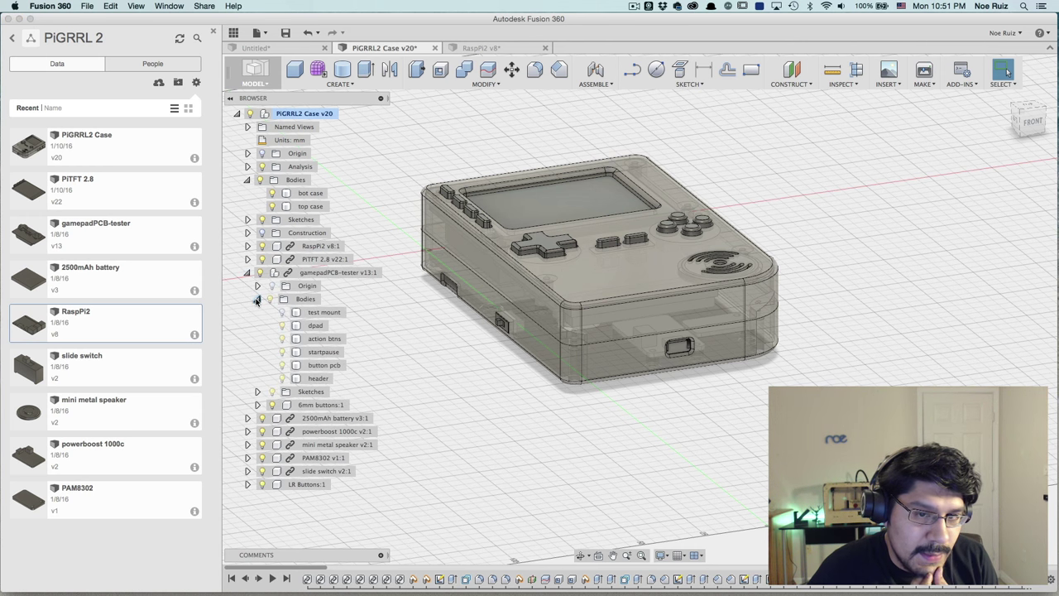
left_click(257, 285)
left_click(247, 273)
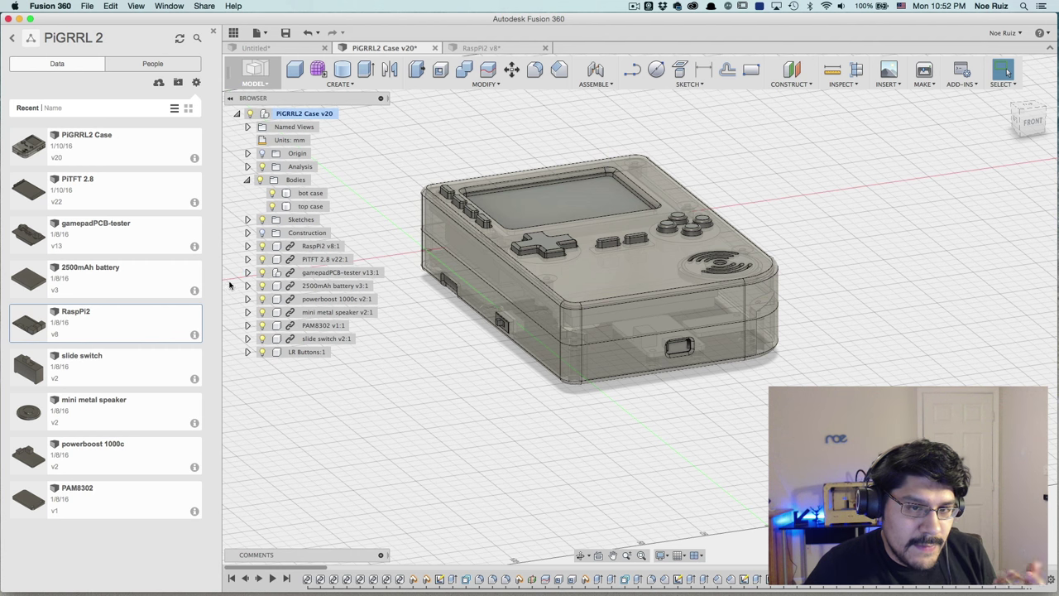
left_click(150, 281)
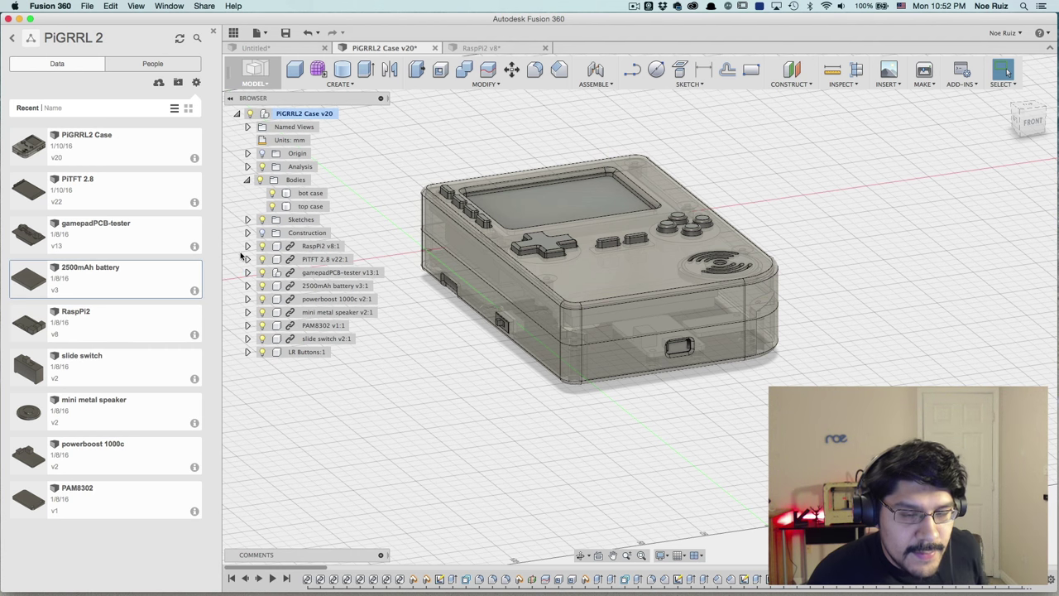
right_click(116, 294)
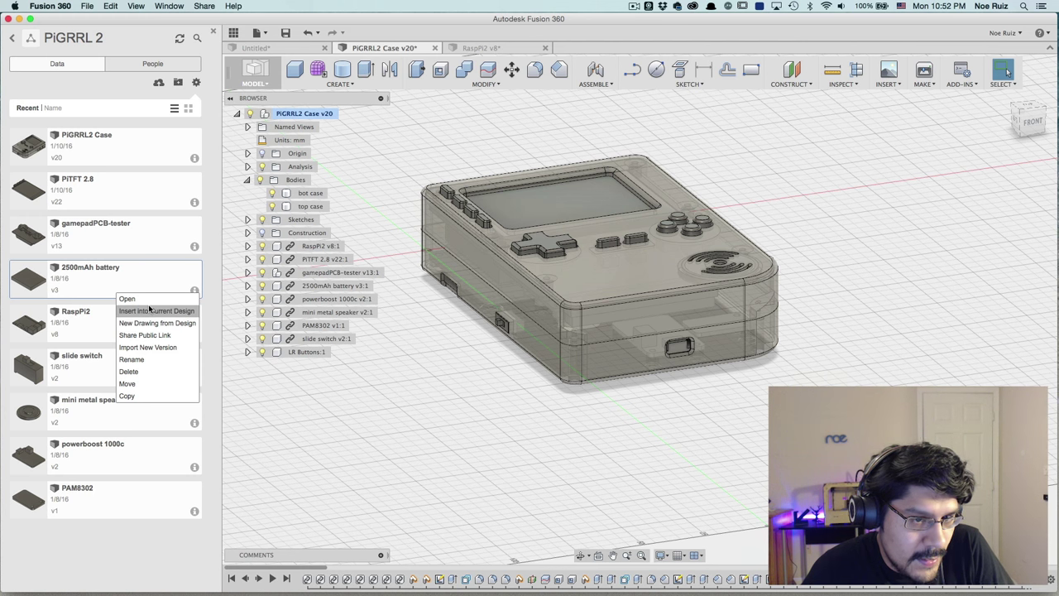
left_click(128, 212)
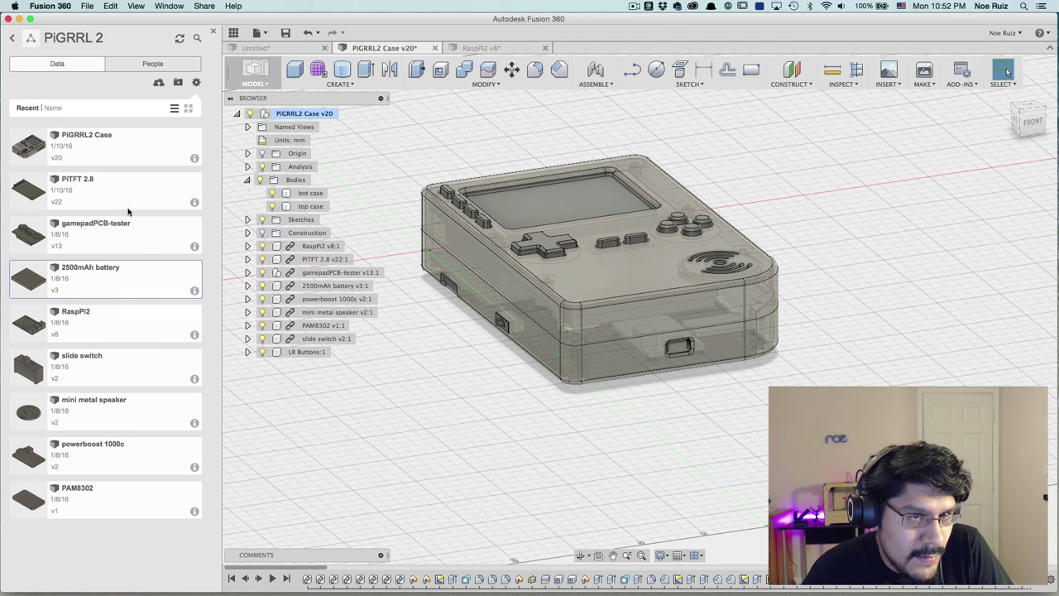
right_click(141, 282)
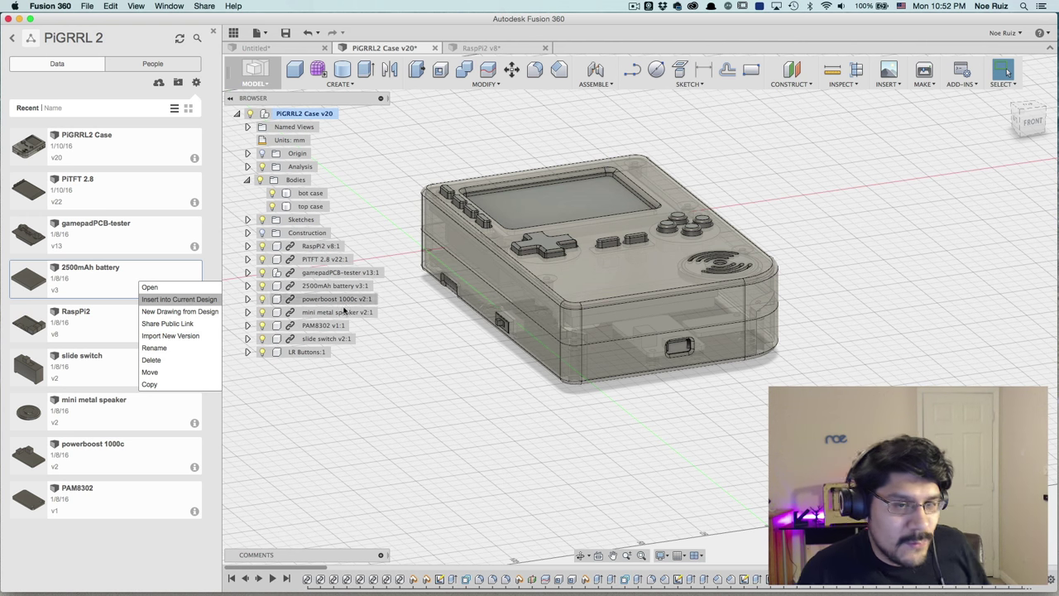
right_click(331, 272)
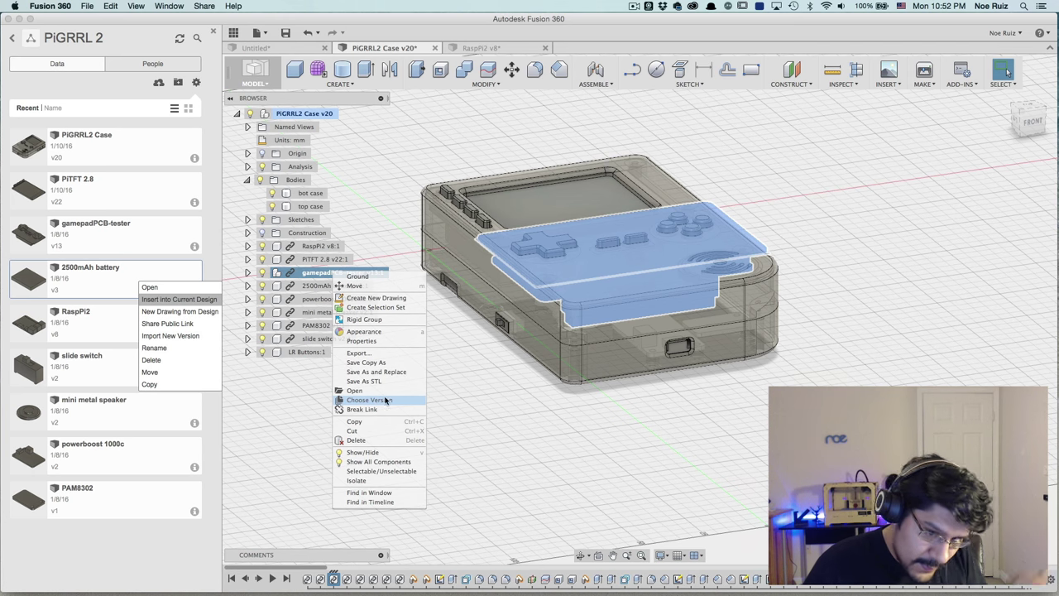
Switch from the battery design to the RaspPi2 v8 design.
key("Escape")
left_click(482, 47)
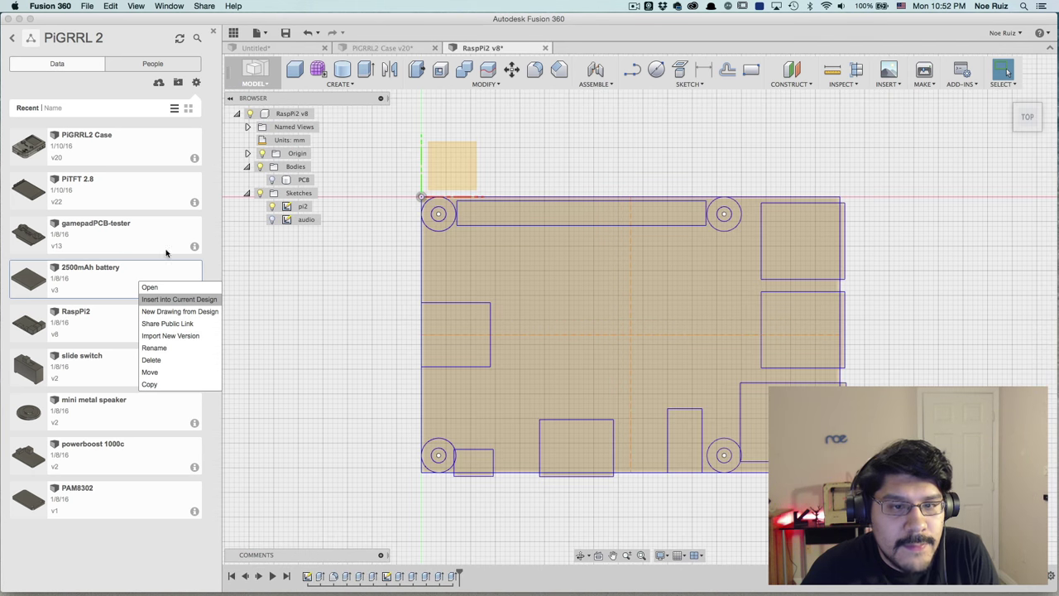
left_click(206, 266)
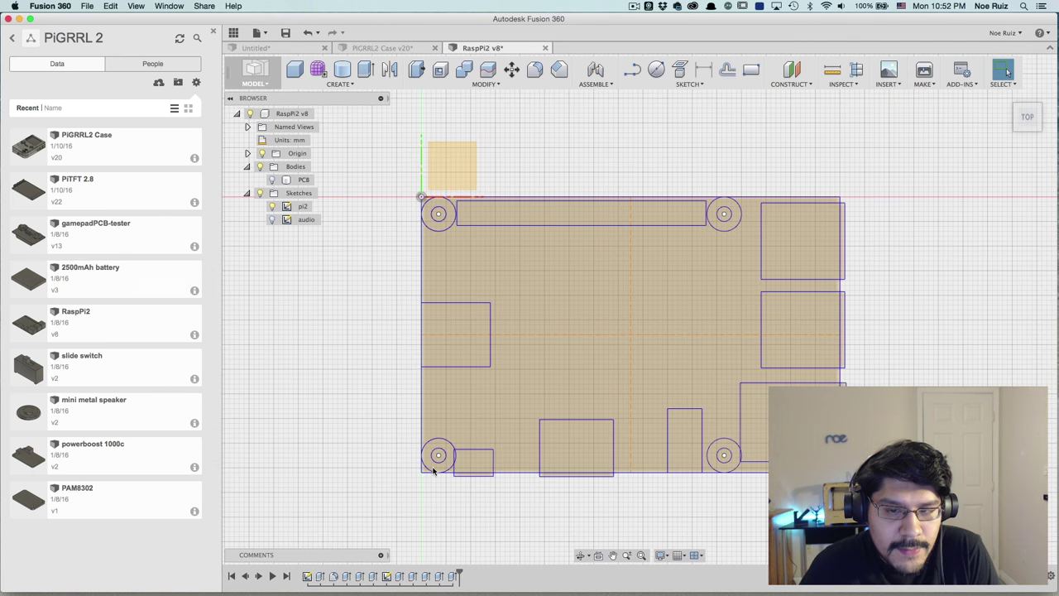
Hide the pi2 sketch, show the solid PCB body, and return to the home view.
left_click(272, 206)
left_click(272, 180)
scroll(358, 278, "down", 2)
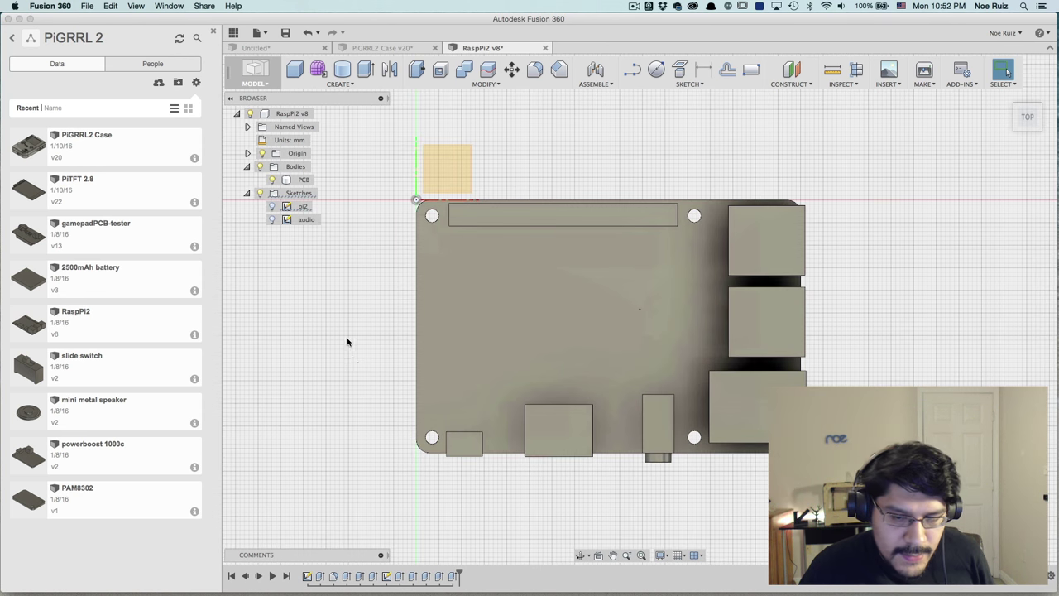
left_click(1008, 96)
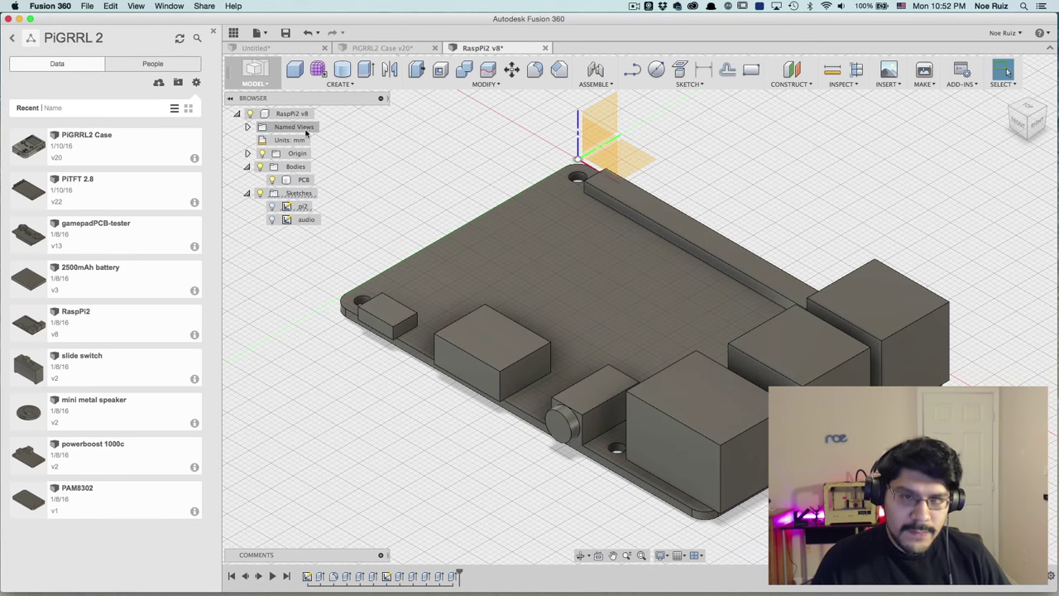
left_click(273, 181)
left_click(273, 181)
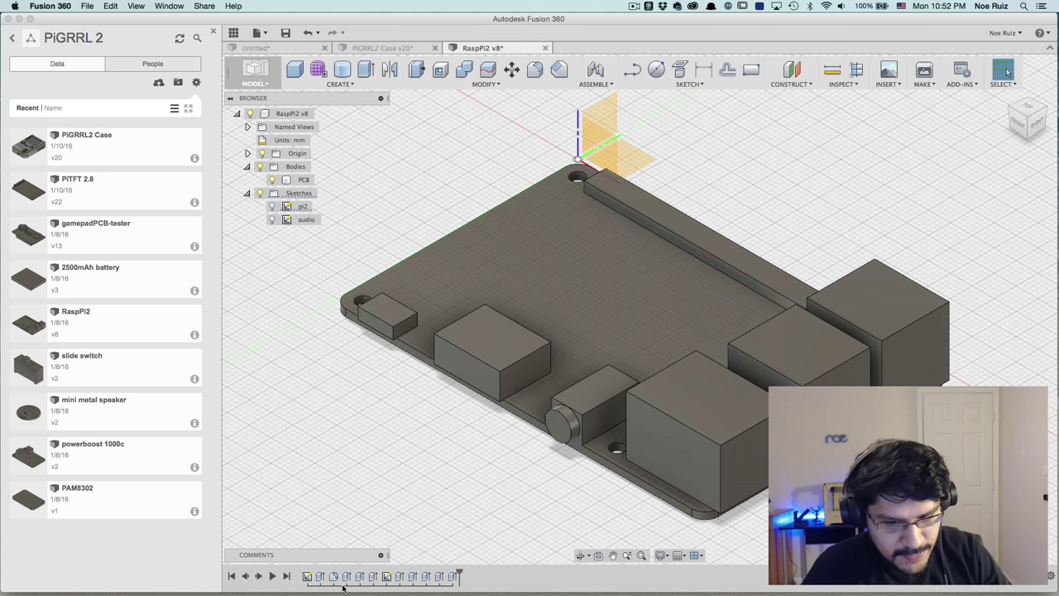
double_click(453, 576)
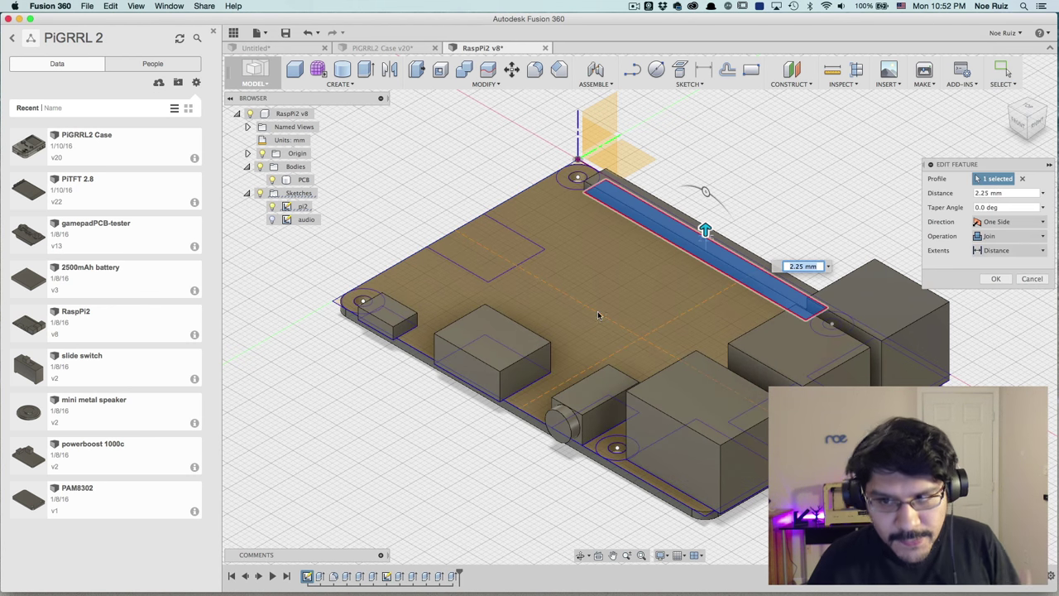
scroll(745, 209, "up", 5)
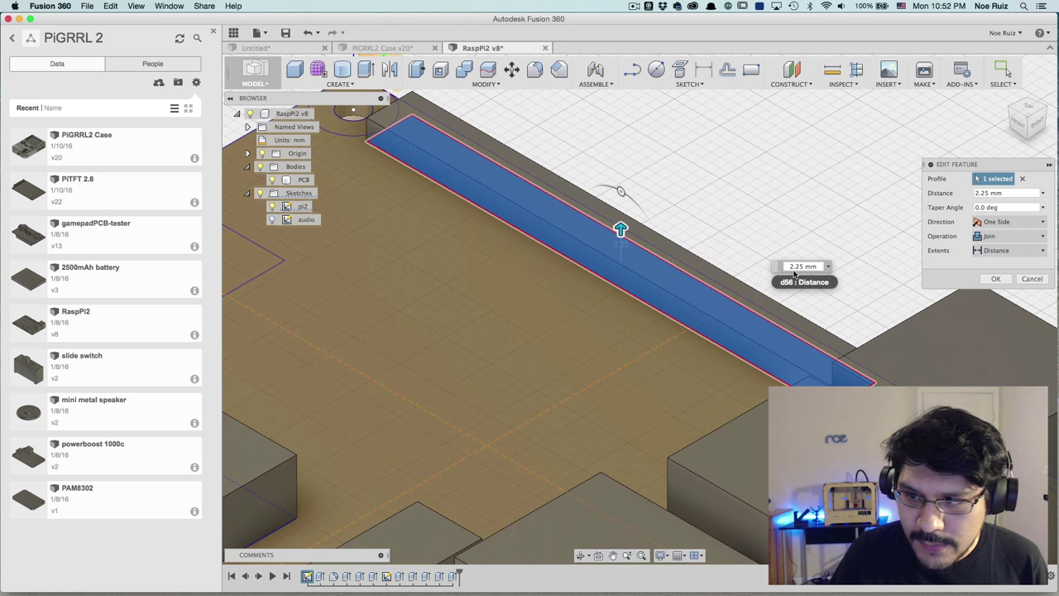
scroll(650, 245, "down", 2)
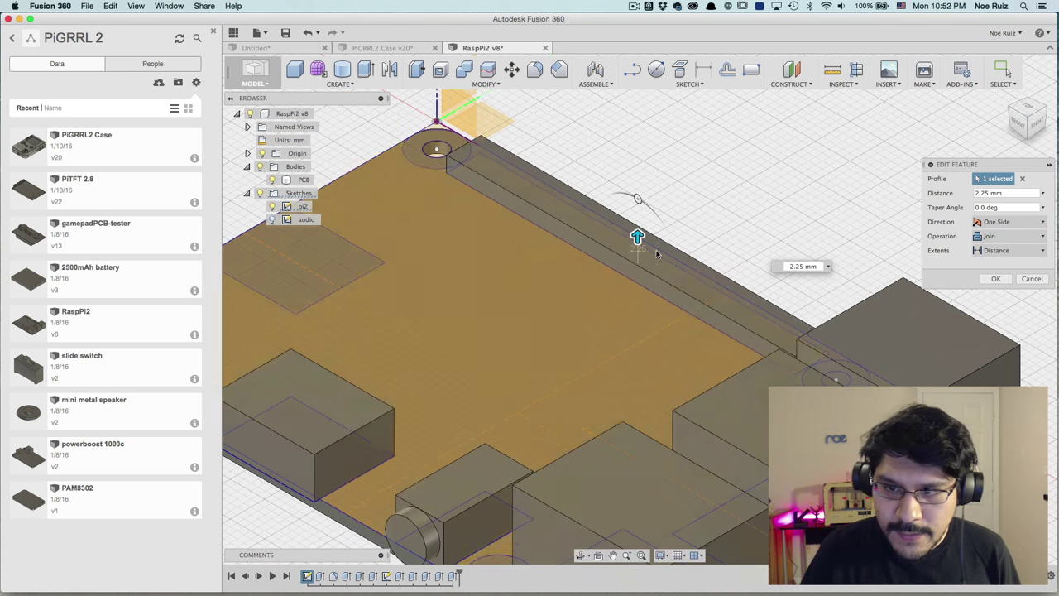
left_click_drag(636, 236, 648, 182)
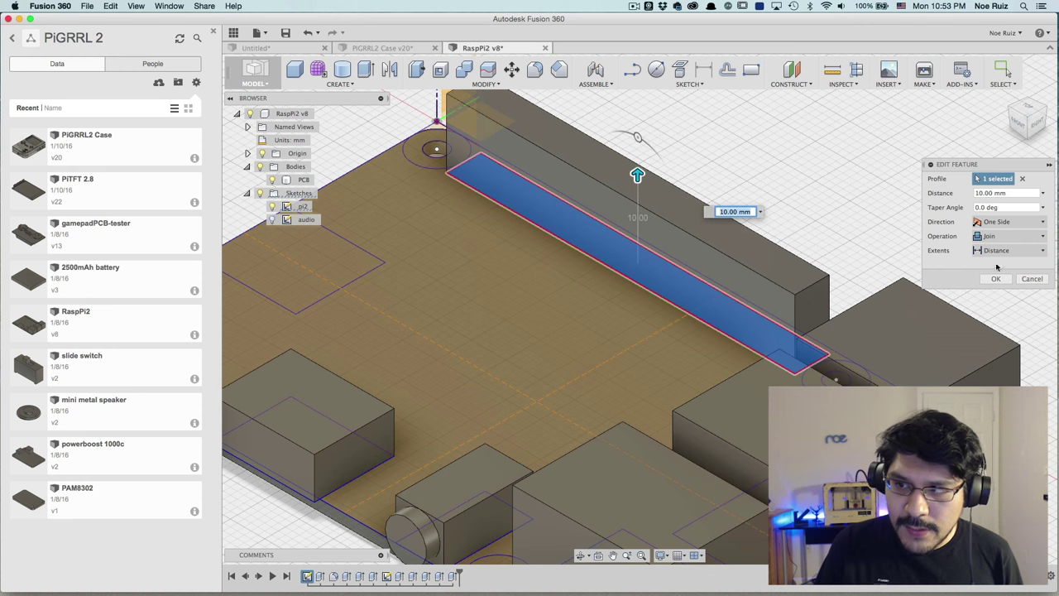
left_click(1001, 221)
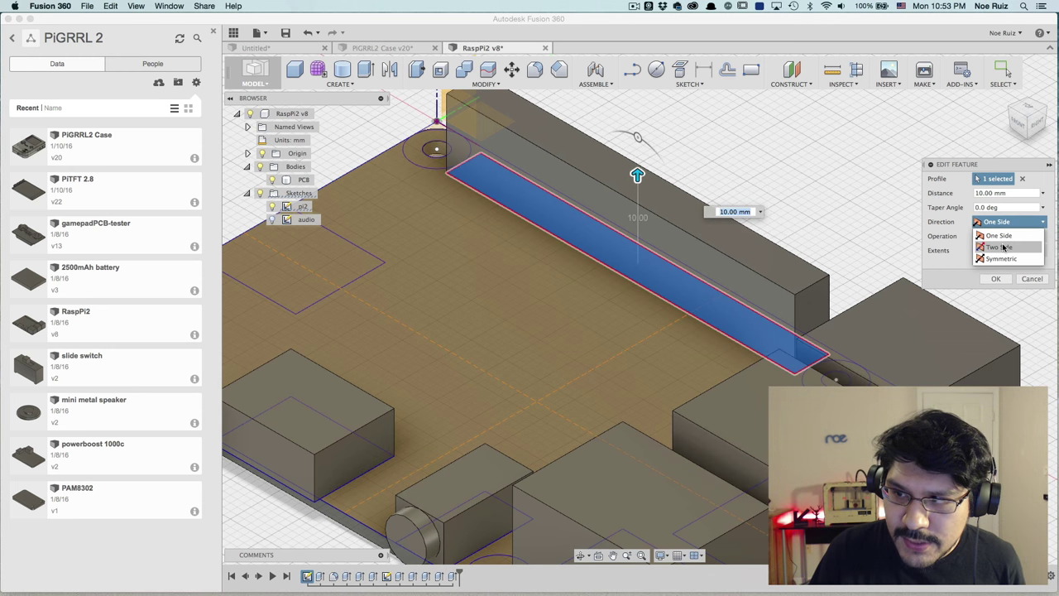
left_click(1003, 247)
left_click(1036, 124)
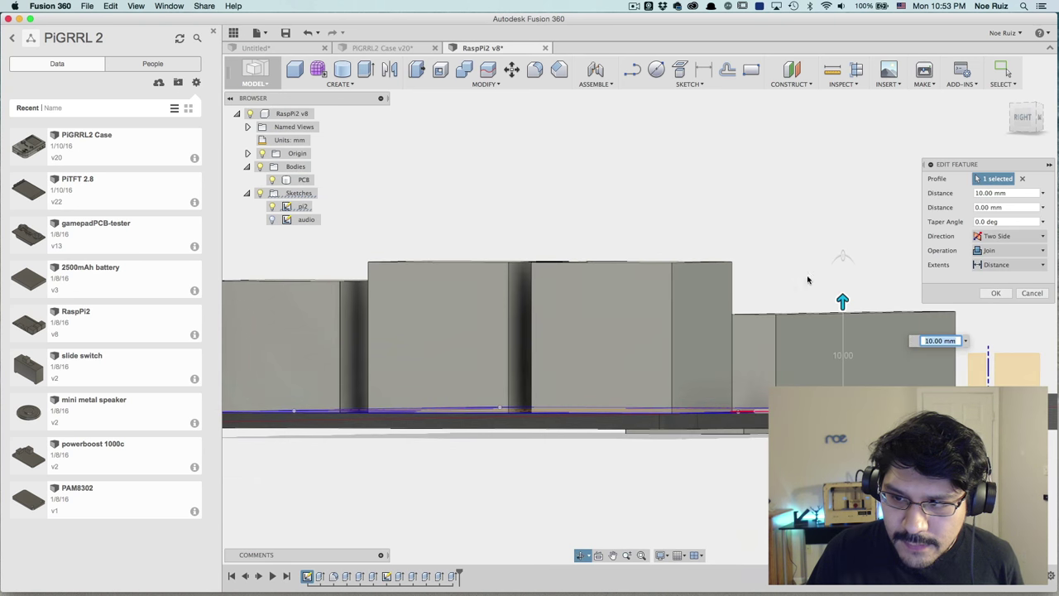
left_click_drag(842, 439, 843, 529)
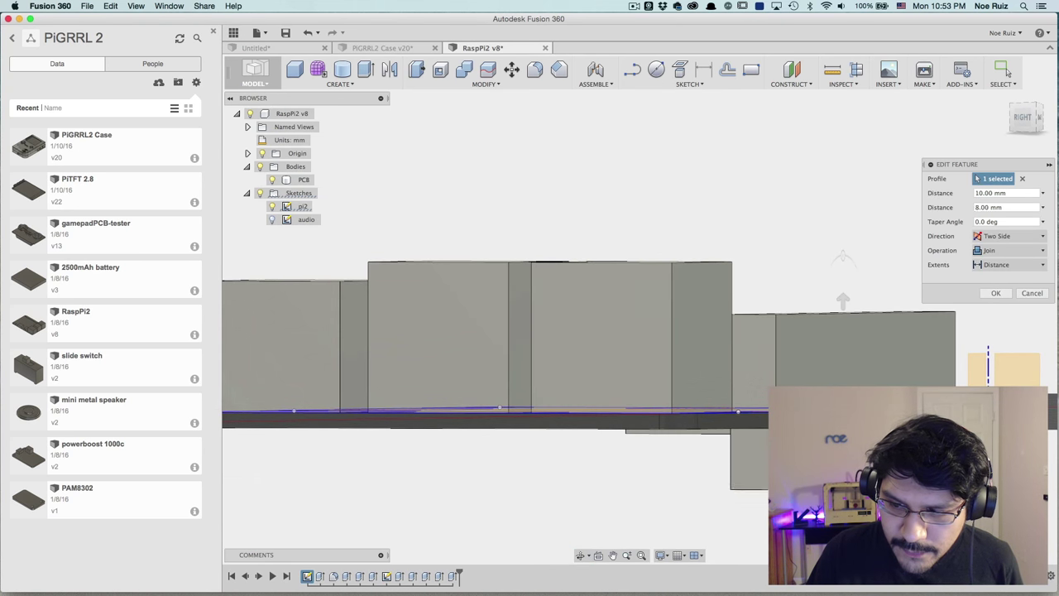
scroll(840, 306, "down", 3)
mouse_move(841, 248)
left_mouse_down()
mouse_move(839, 229)
mouse_move(845, 289)
mouse_move(841, 229)
mouse_move(842, 246)
left_mouse_up()
left_click(1009, 235)
left_click(1001, 264)
middle_click_drag(841, 246, 856, 212, "shift")
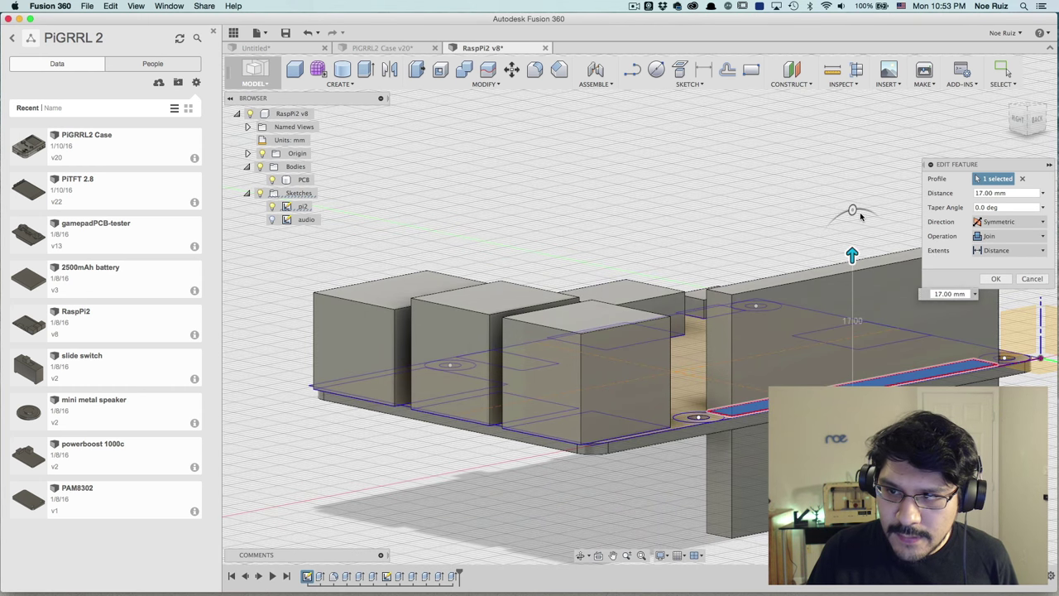
mouse_move(860, 212)
left_mouse_down()
mouse_move(870, 208)
mouse_move(846, 207)
mouse_move(869, 208)
left_mouse_up()
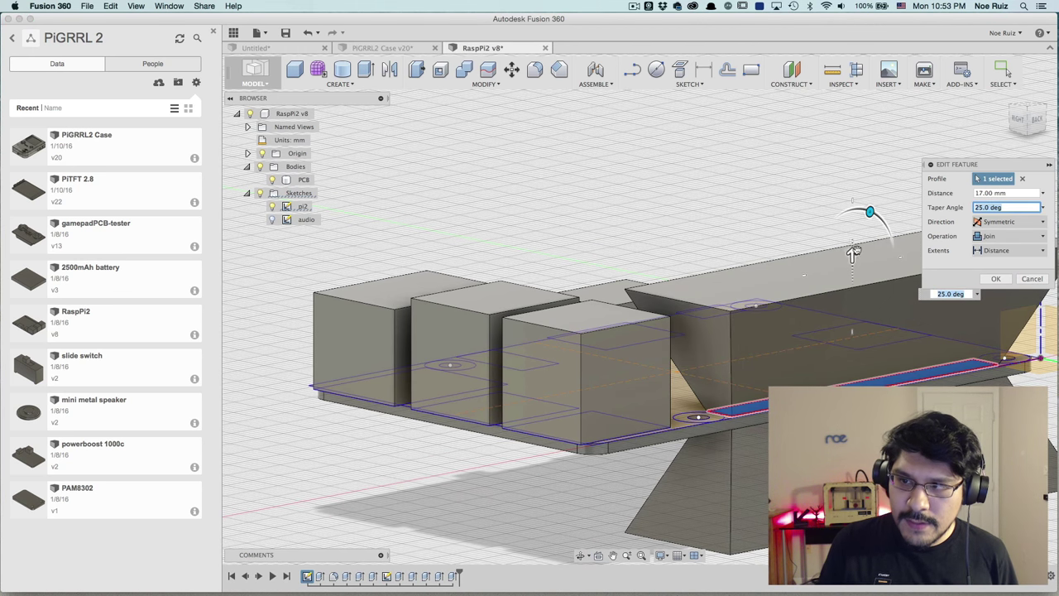
scroll(853, 253, "down", 2)
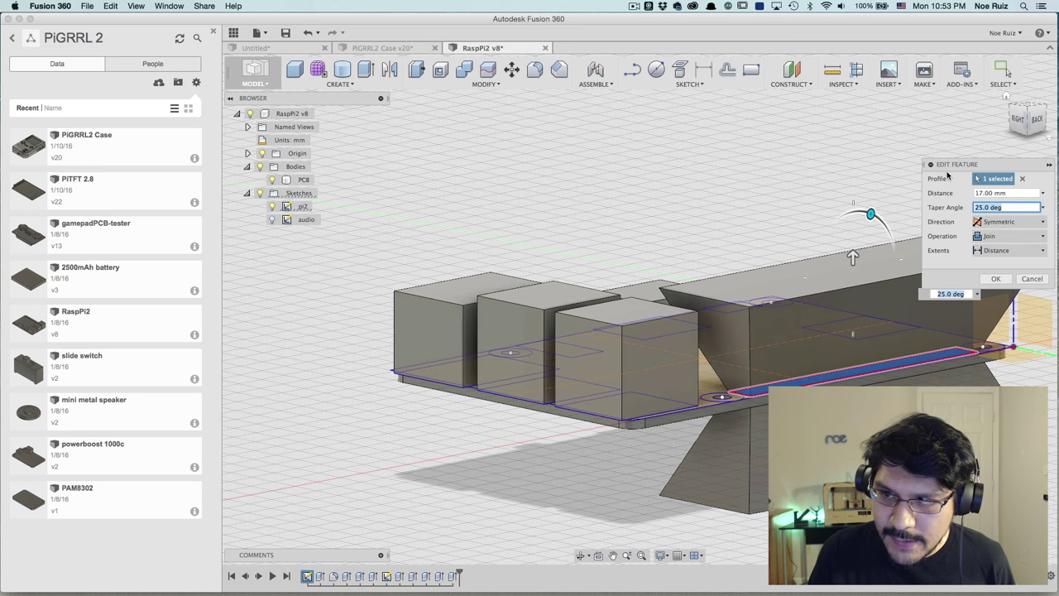
left_click(1032, 279)
middle_click_drag(560, 270, 600, 309, "shift")
Edit the early Fillet feature and drag its handle to change the plate's corner radius.
key("Escape")
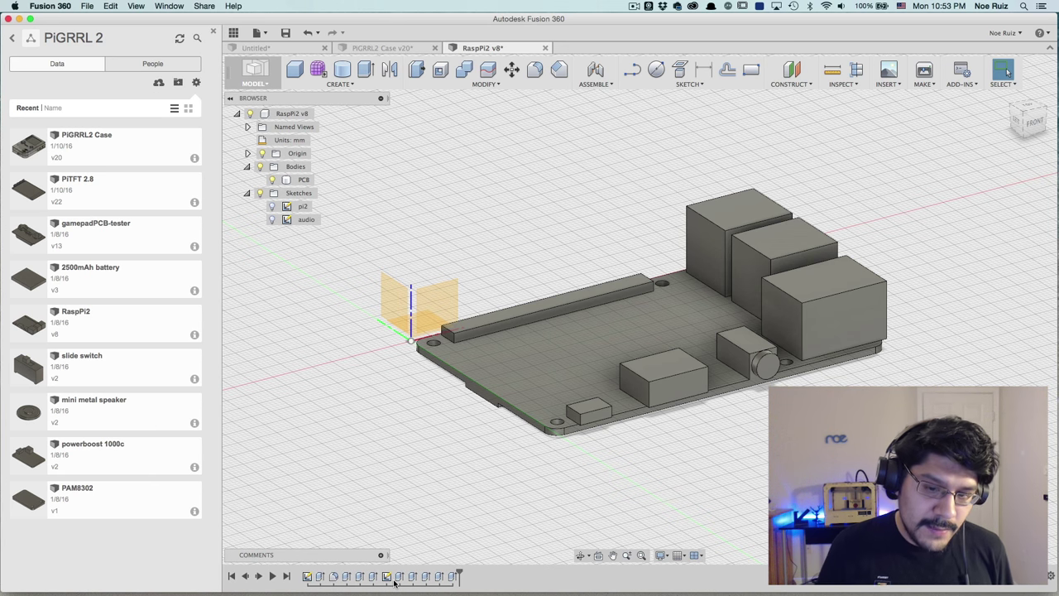
double_click(333, 576)
scroll(486, 477, "up", 3)
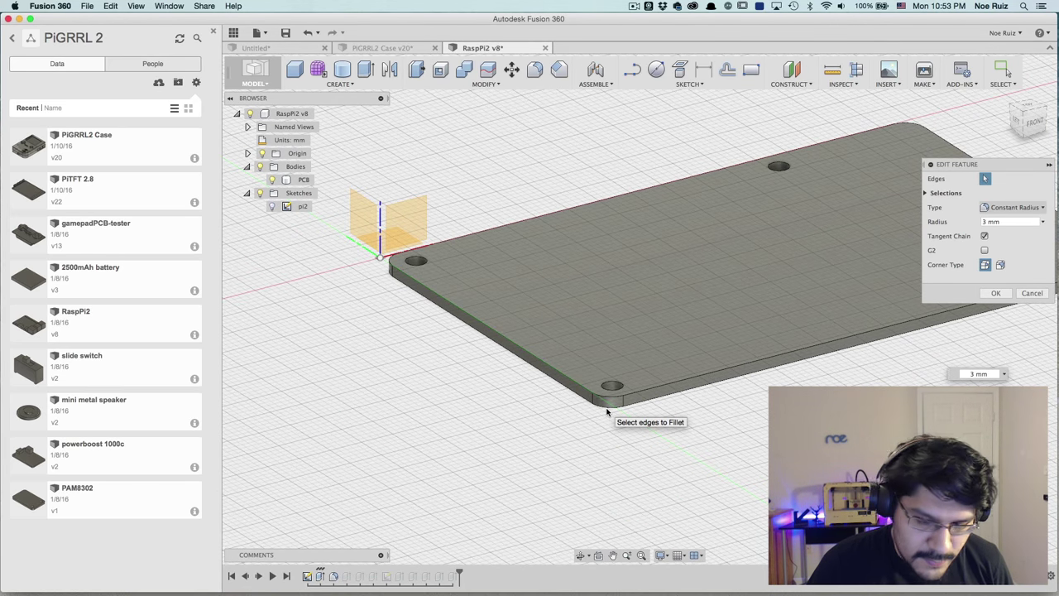
scroll(606, 411, "up", 3)
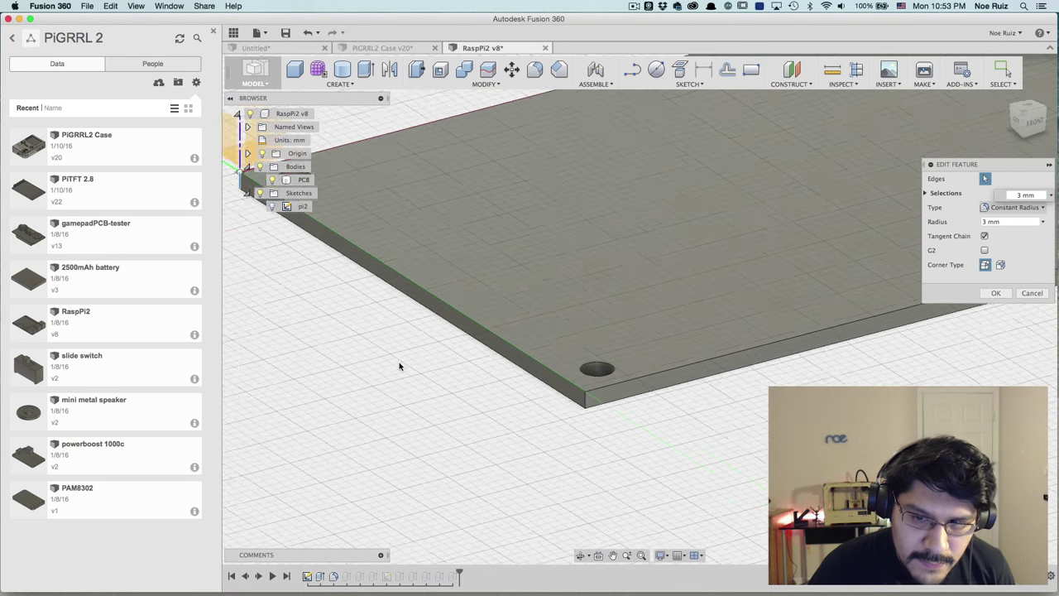
scroll(399, 366, "down", 5)
scroll(320, 336, "down", 2)
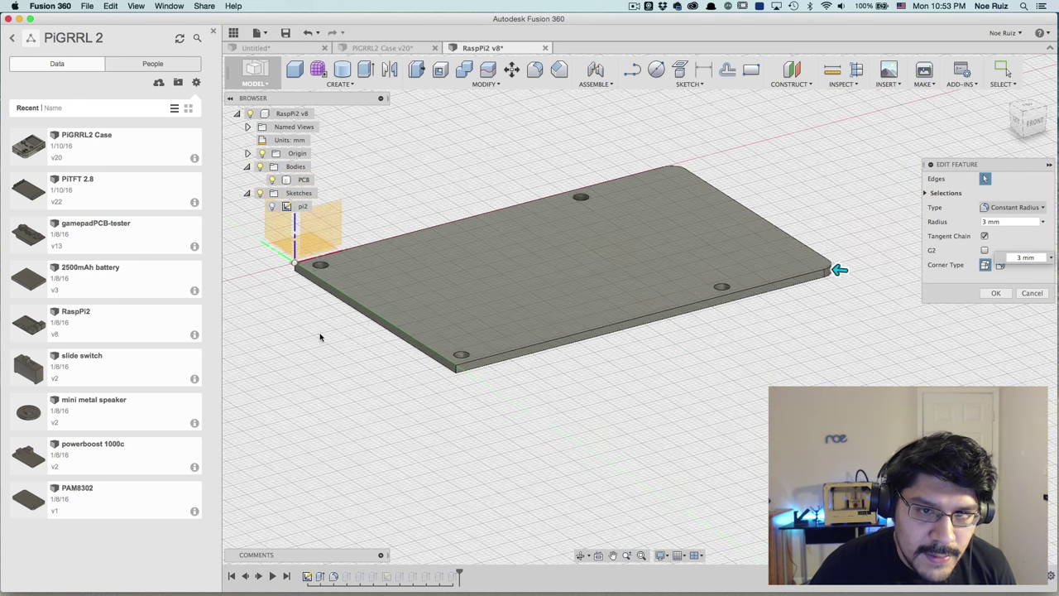
middle_click_drag(729, 346, 671, 331, "shift")
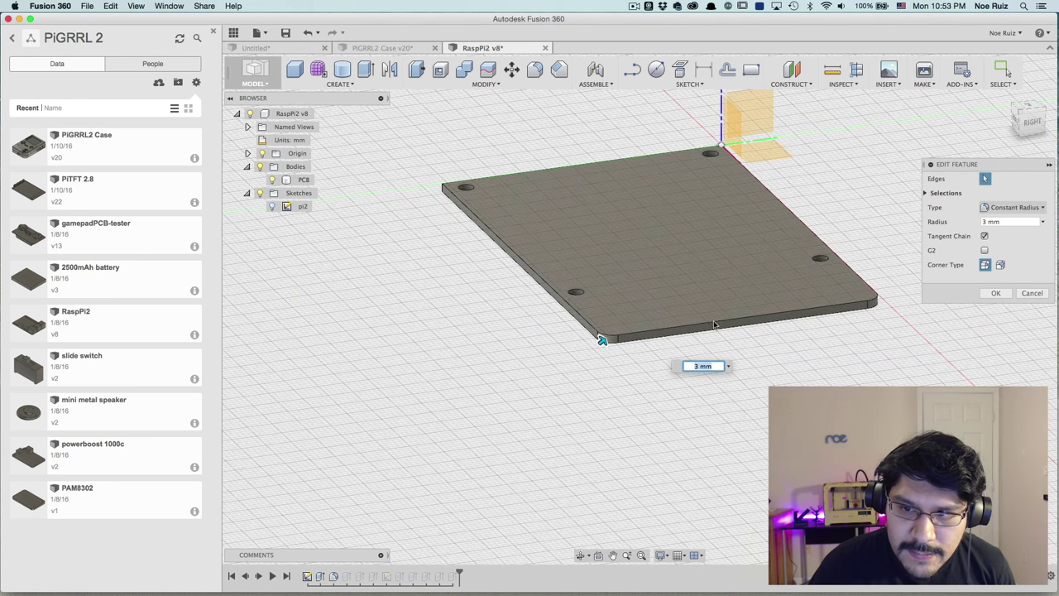
mouse_move(607, 342)
left_mouse_down()
mouse_move(626, 309)
mouse_move(610, 331)
mouse_move(614, 356)
mouse_move(620, 331)
mouse_move(604, 338)
mouse_move(619, 345)
mouse_move(610, 336)
left_mouse_up()
left_click(1031, 294)
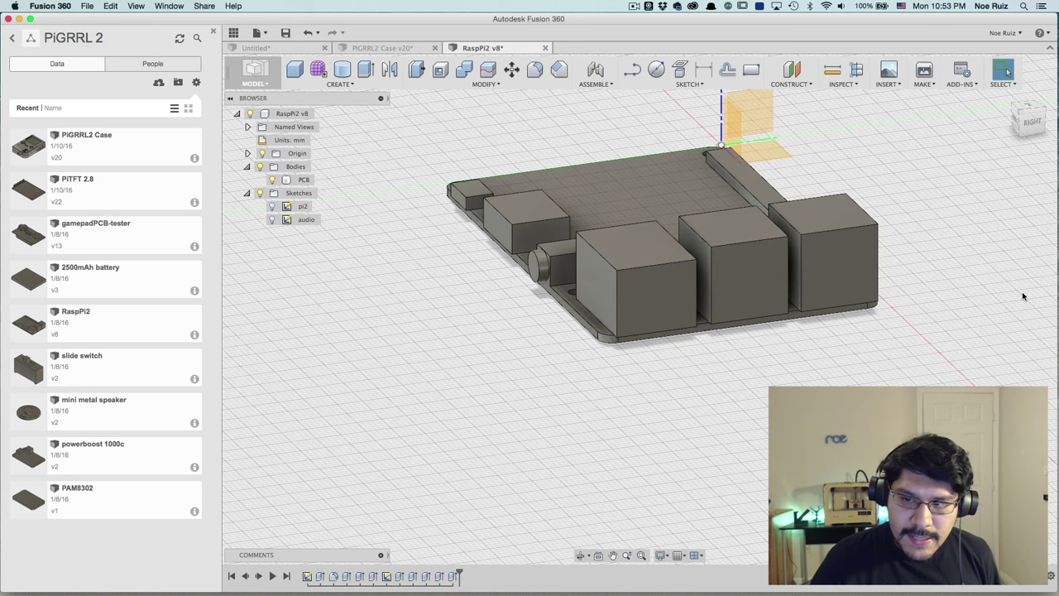
mouse_move(390, 589)
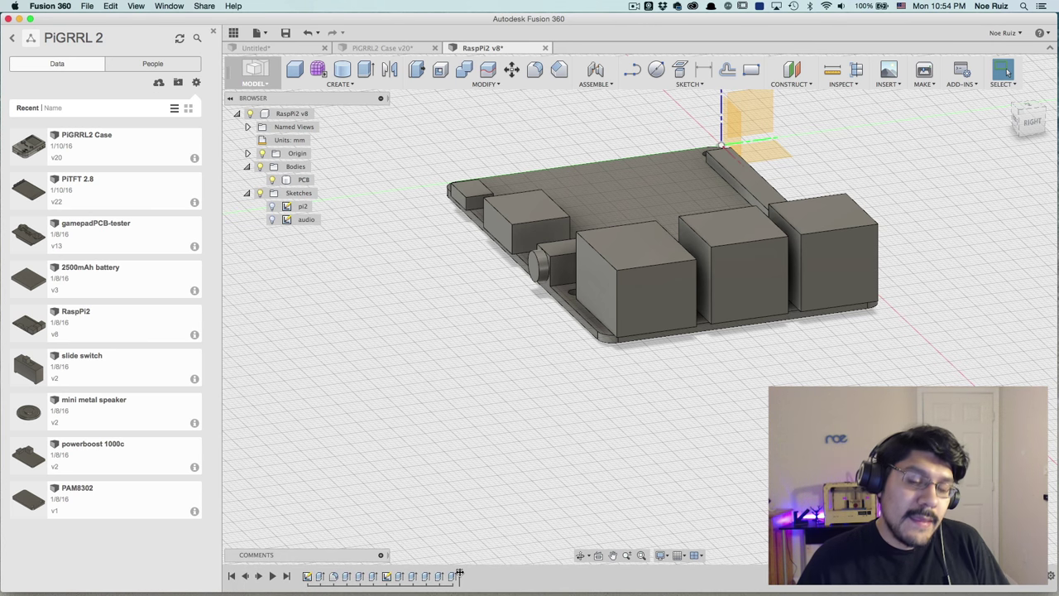
mouse_move(459, 574)
left_mouse_down()
mouse_move(351, 575)
mouse_move(379, 575)
left_mouse_up()
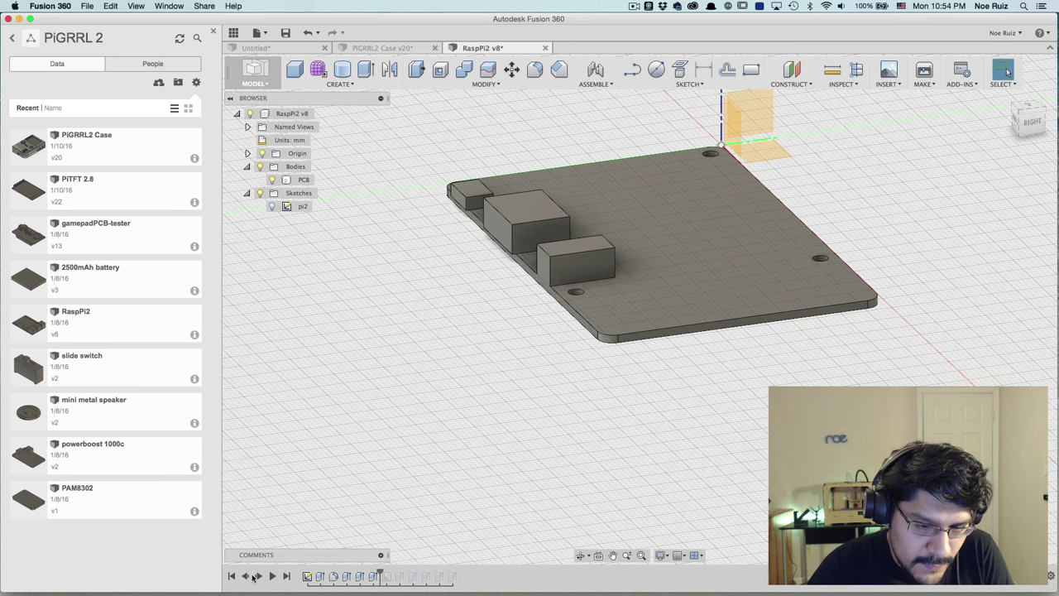
left_click(255, 577)
left_click(258, 577)
left_click(258, 576)
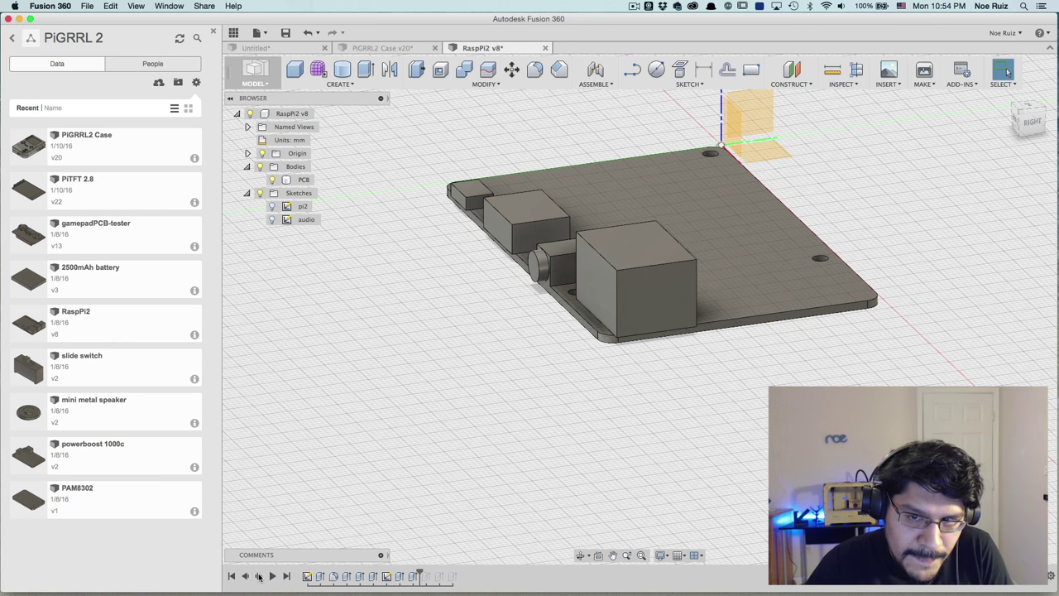
left_click(258, 577)
left_click(258, 577)
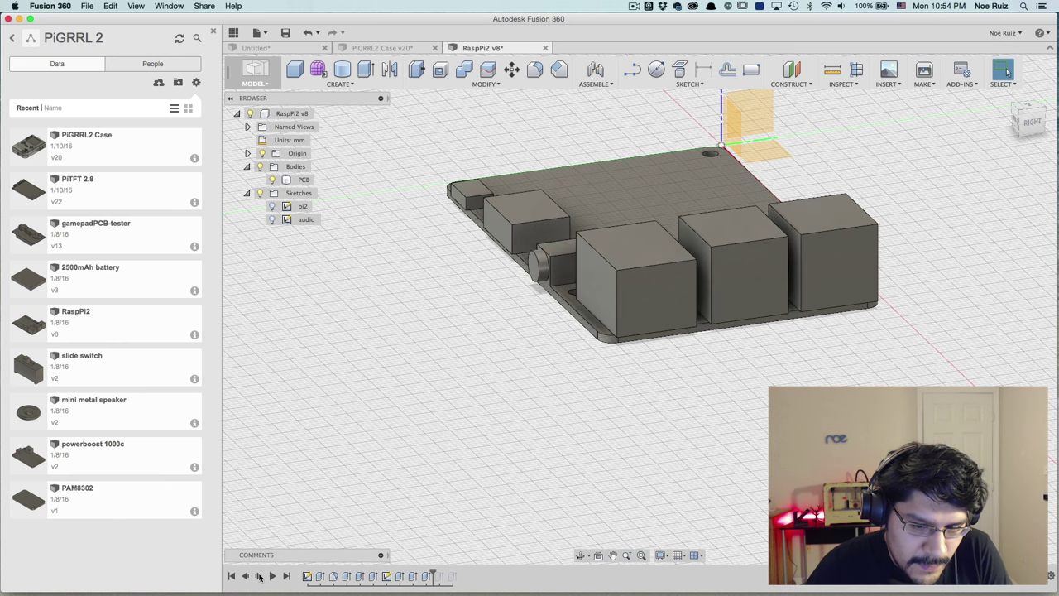
left_click(258, 577)
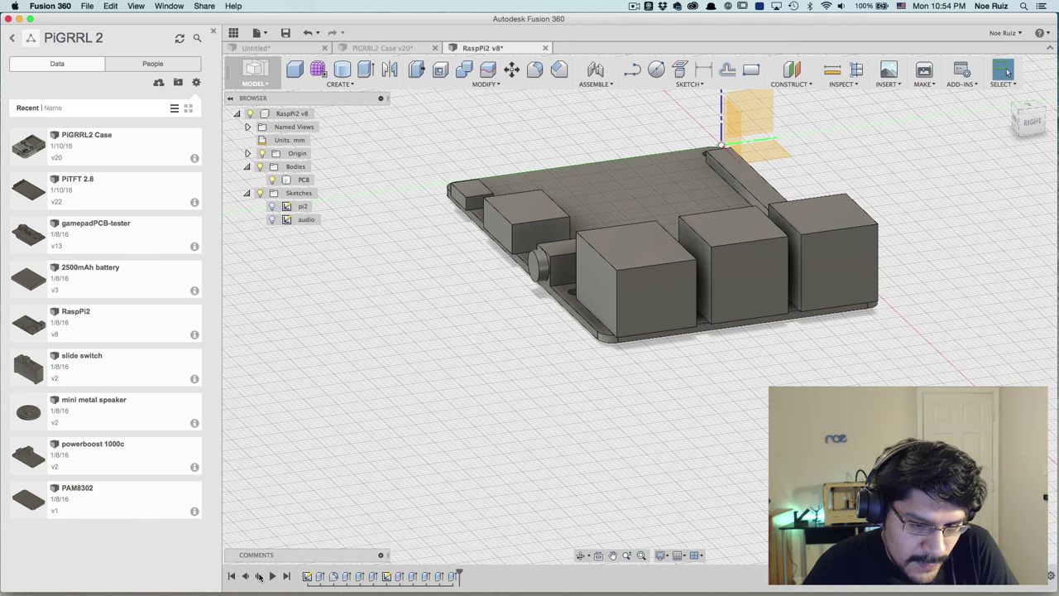
left_click(333, 576)
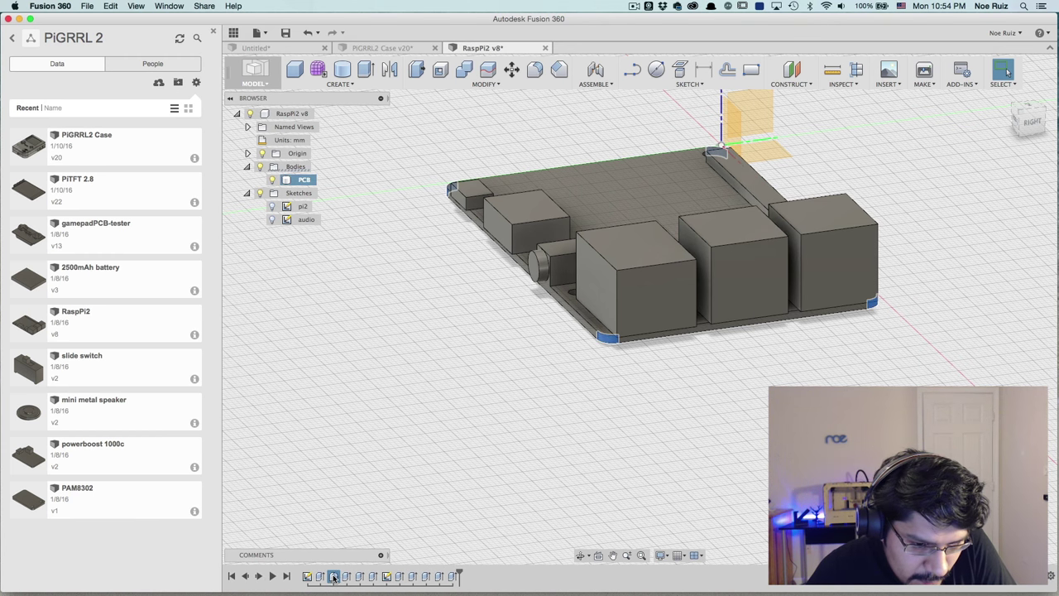
left_click(463, 578)
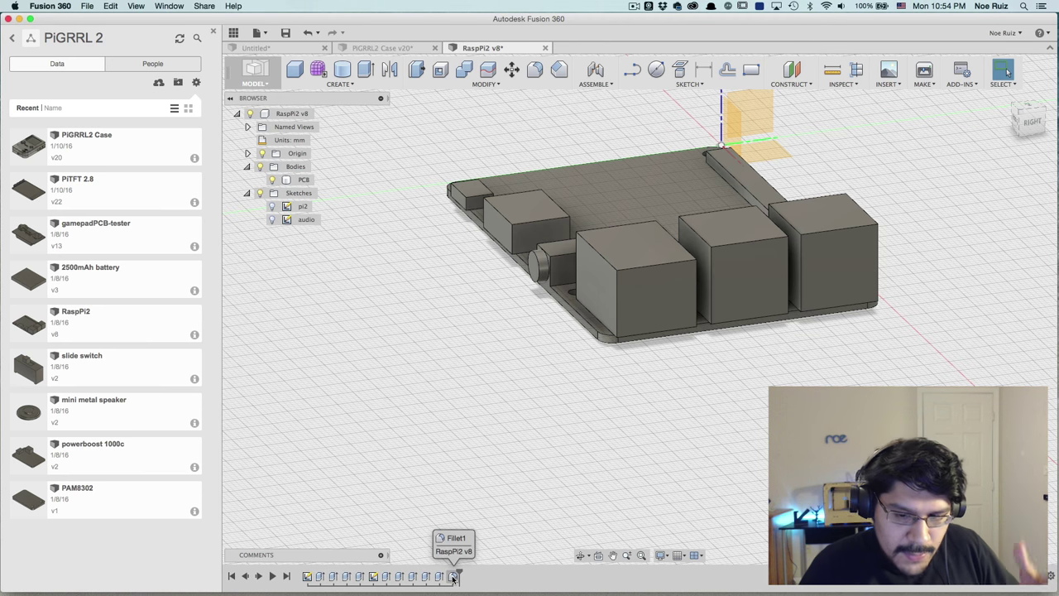
left_click(454, 577)
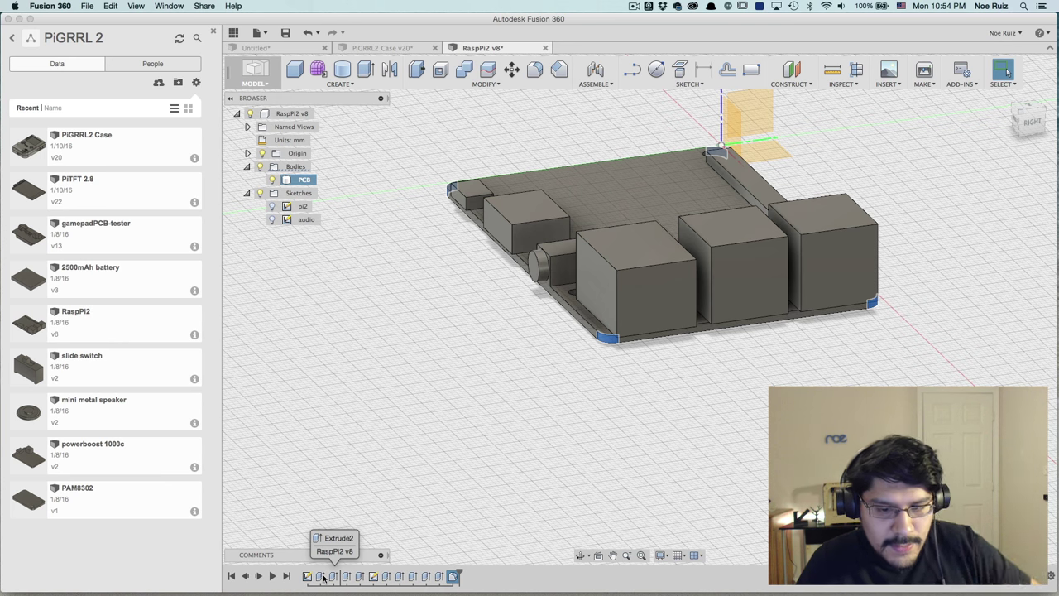
left_click(344, 578)
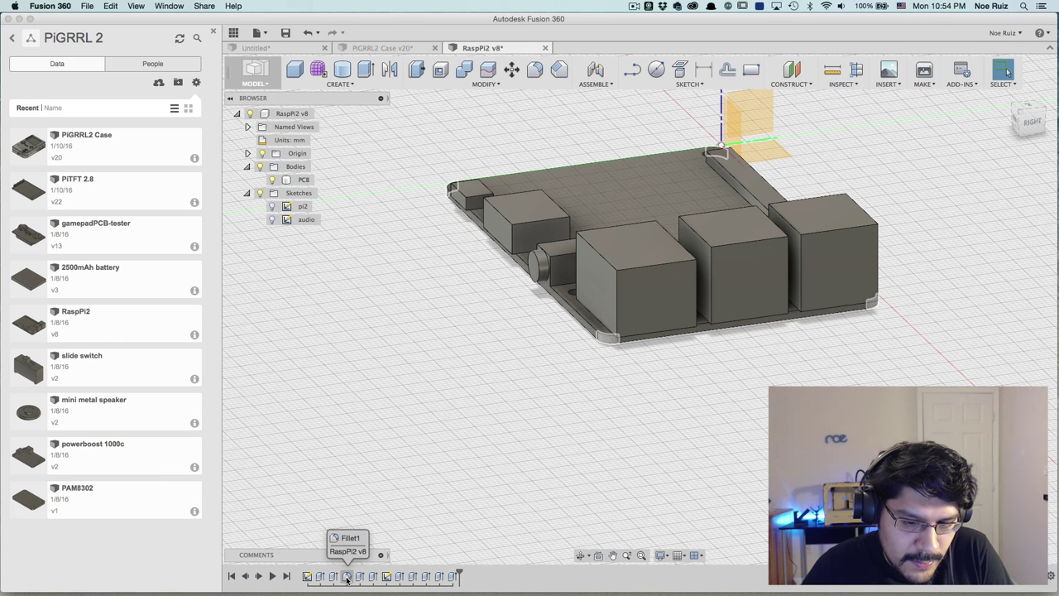
left_click(347, 578)
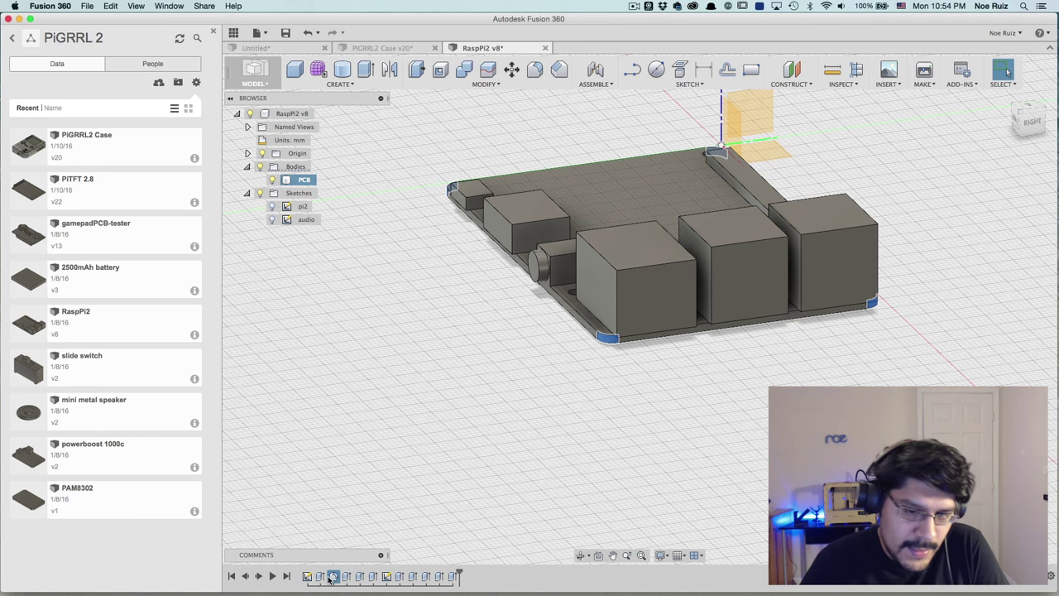
Edit the board's extrude and add the bottom-left mounting hole to its profile.
left_click(320, 577)
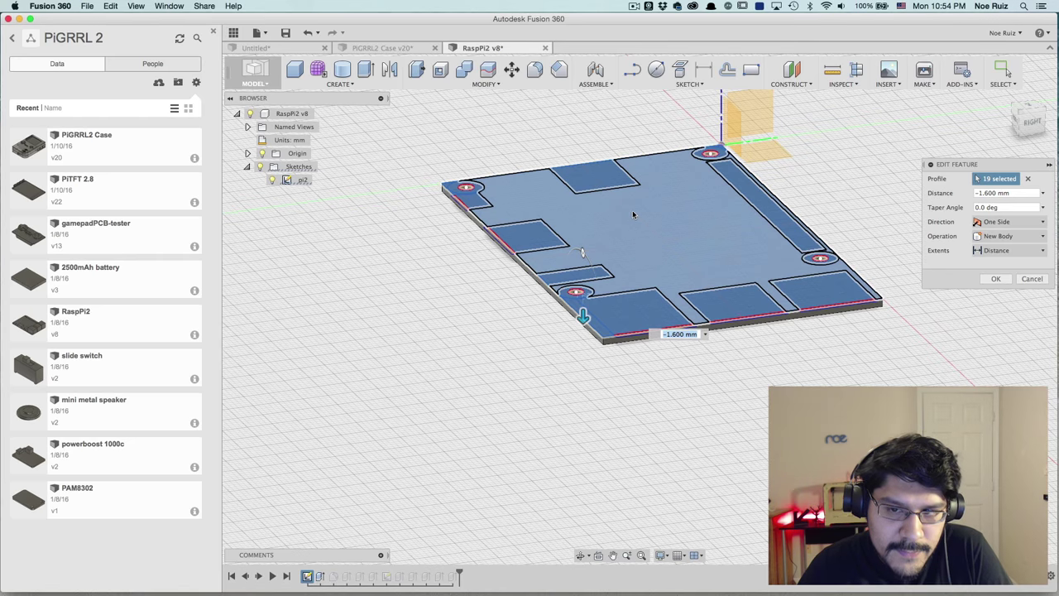
scroll(576, 265, "up", 5)
scroll(558, 331, "down", 3)
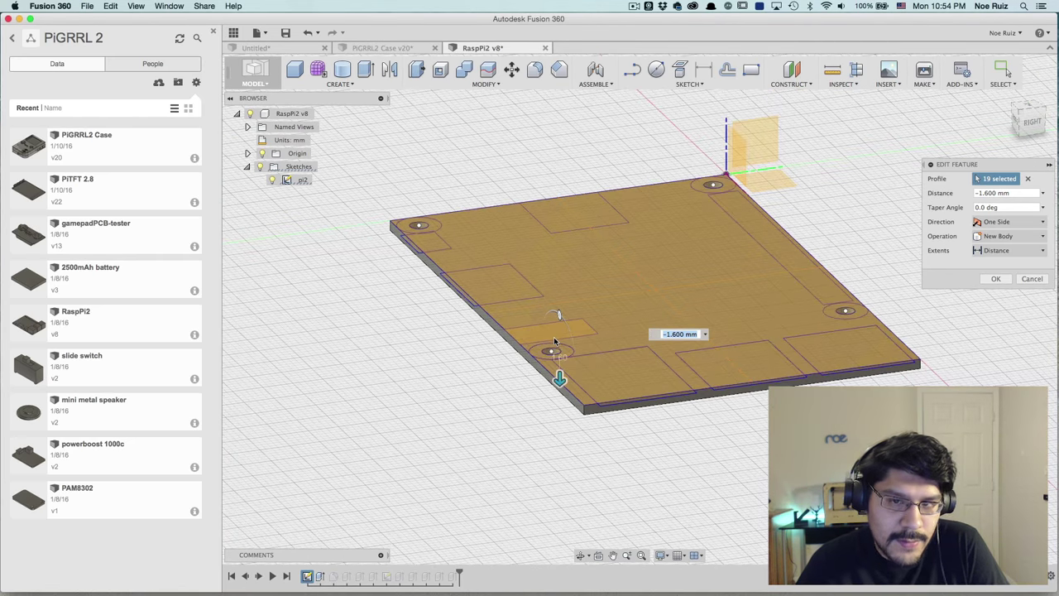
key("Return")
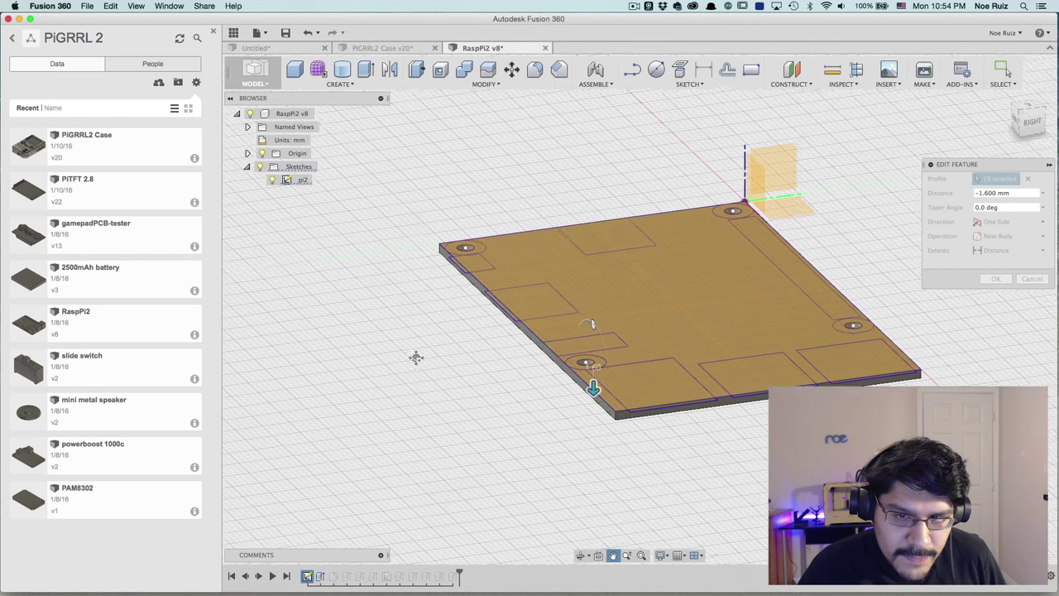
middle_click_drag(409, 362, 455, 375, "shift")
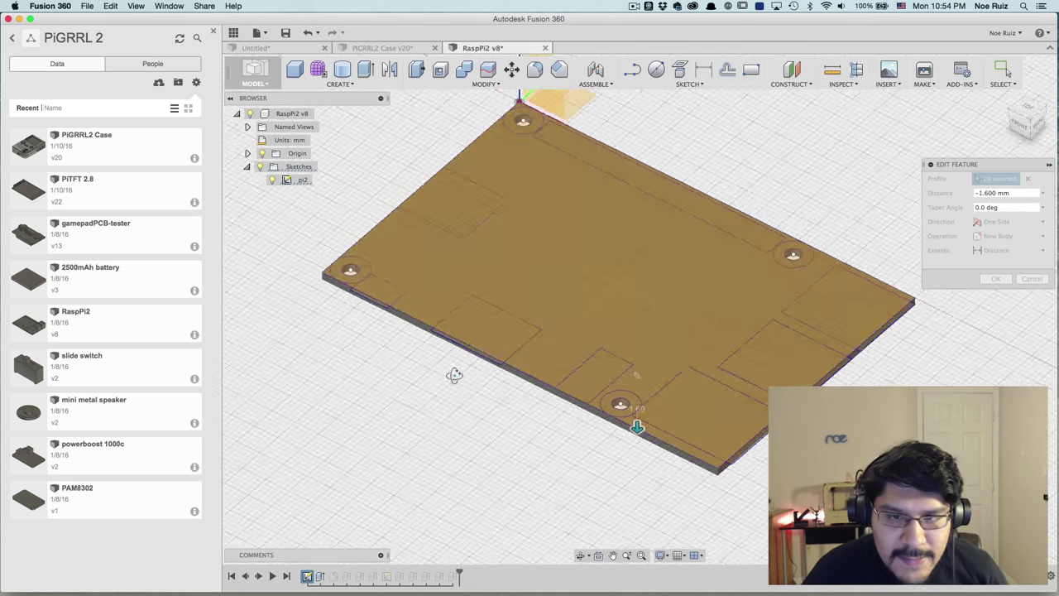
scroll(367, 395, "up", 8)
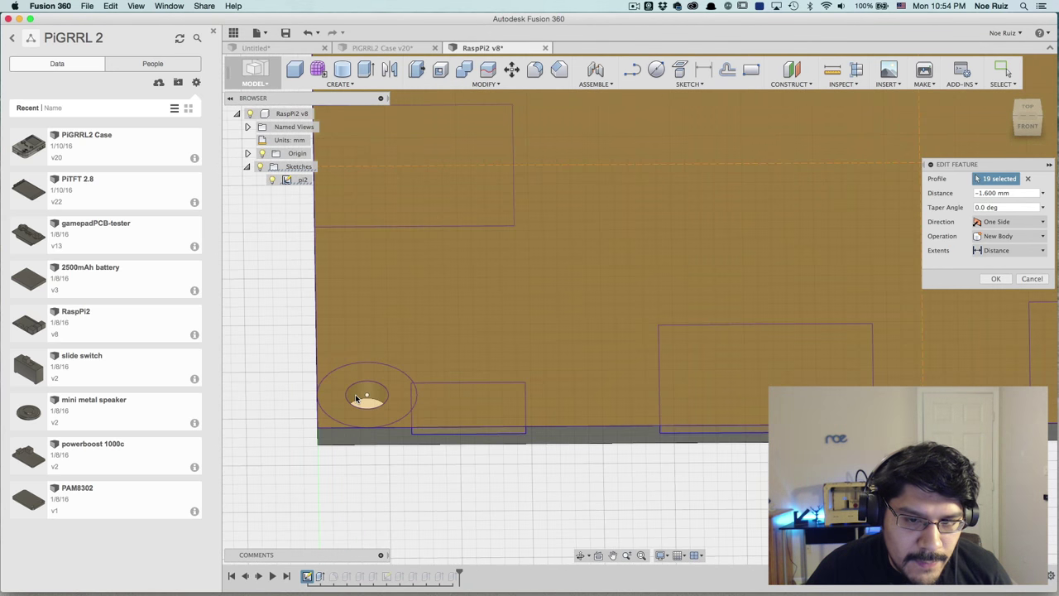
left_click(355, 399)
scroll(372, 394, "down", 2)
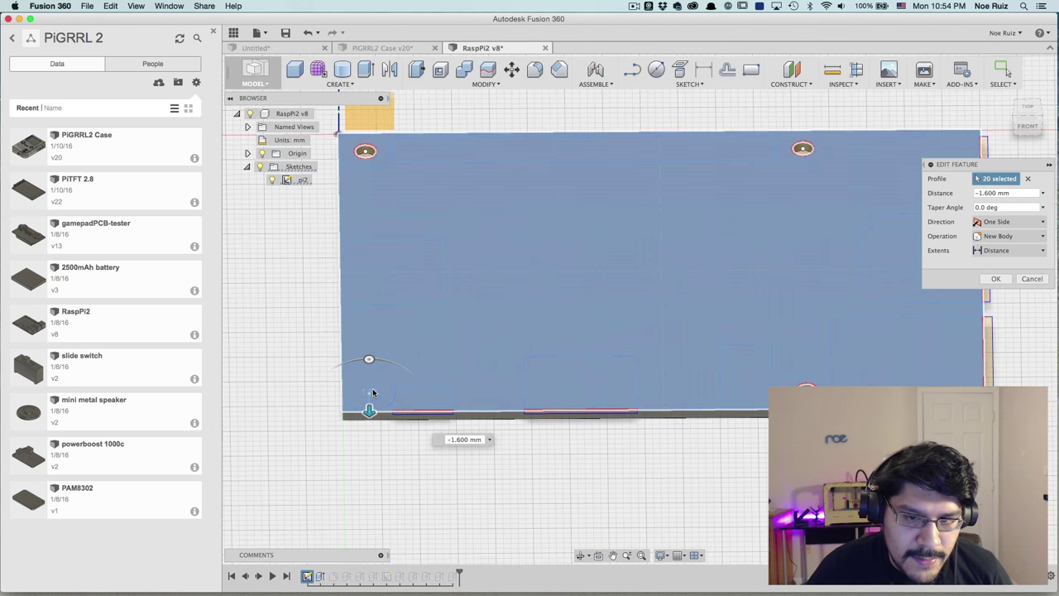
scroll(372, 394, "down", 2)
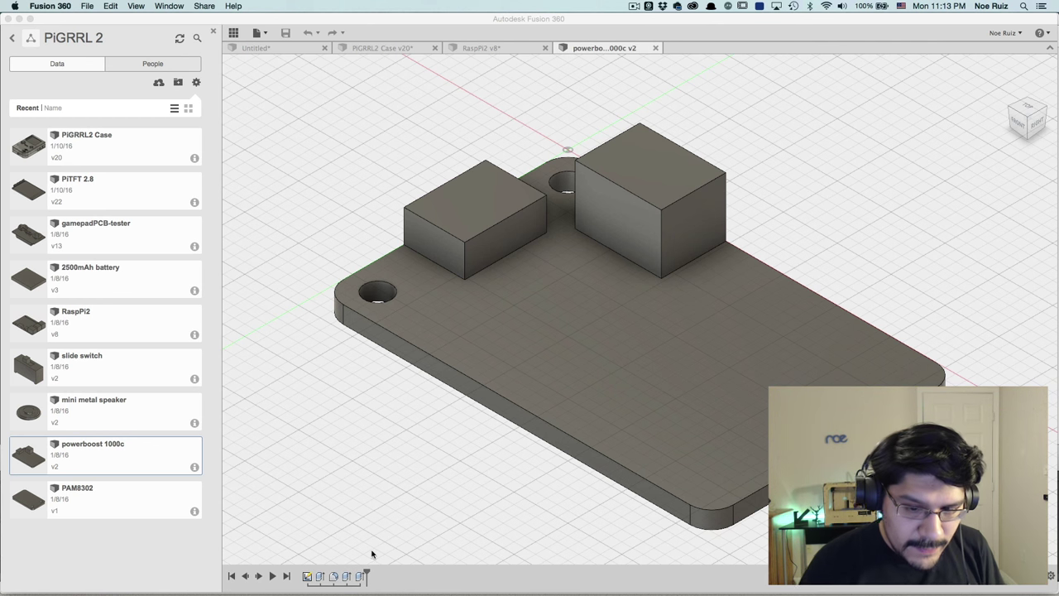
Bring the RaspPi2 v8 design back from the powerboost 1000c tab.
left_click(488, 48)
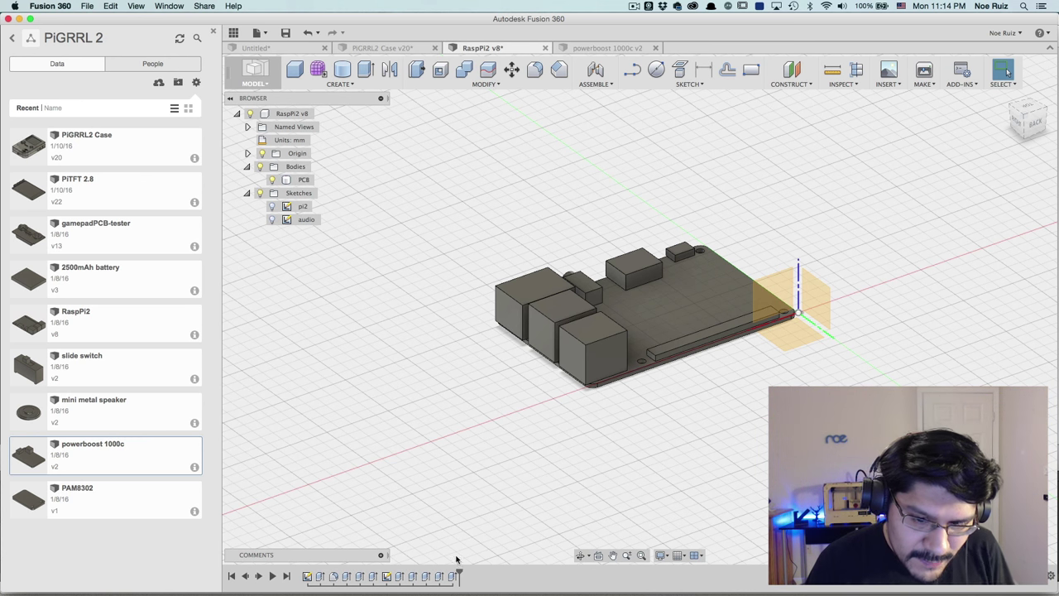
Set the Pi board's port-block extrude distance to 30, then bring up the PiGRRL2 Case v20 assembly.
double_click(413, 575)
type("30")
key("Return")
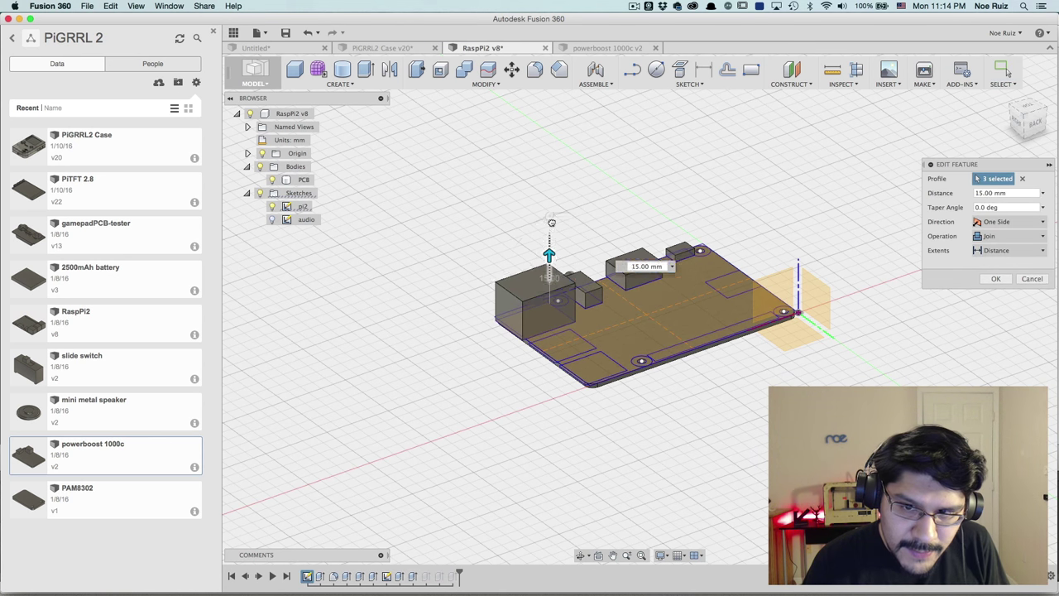
left_click(997, 279)
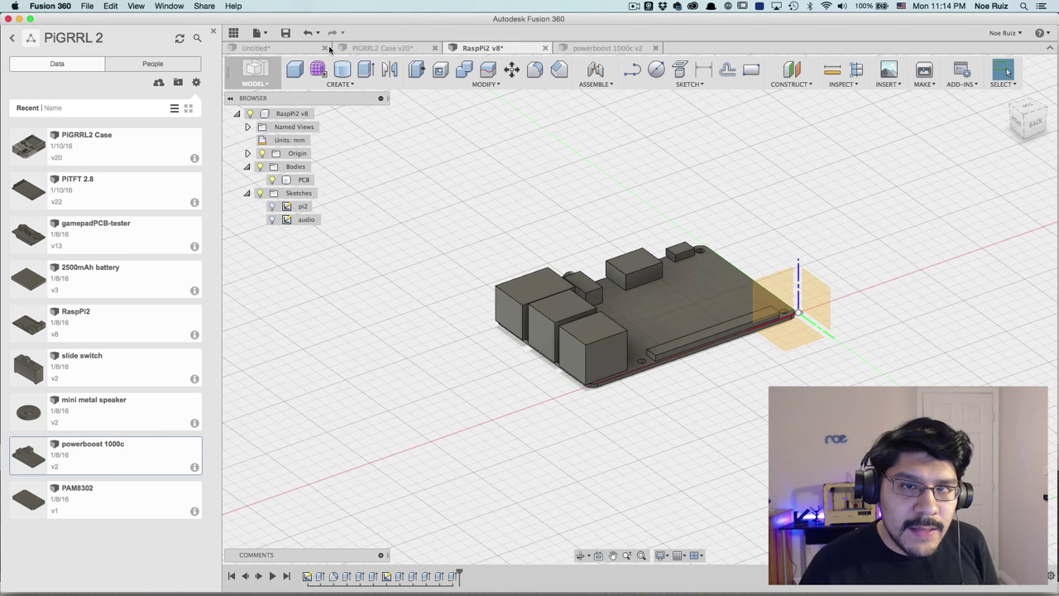
left_click(372, 48)
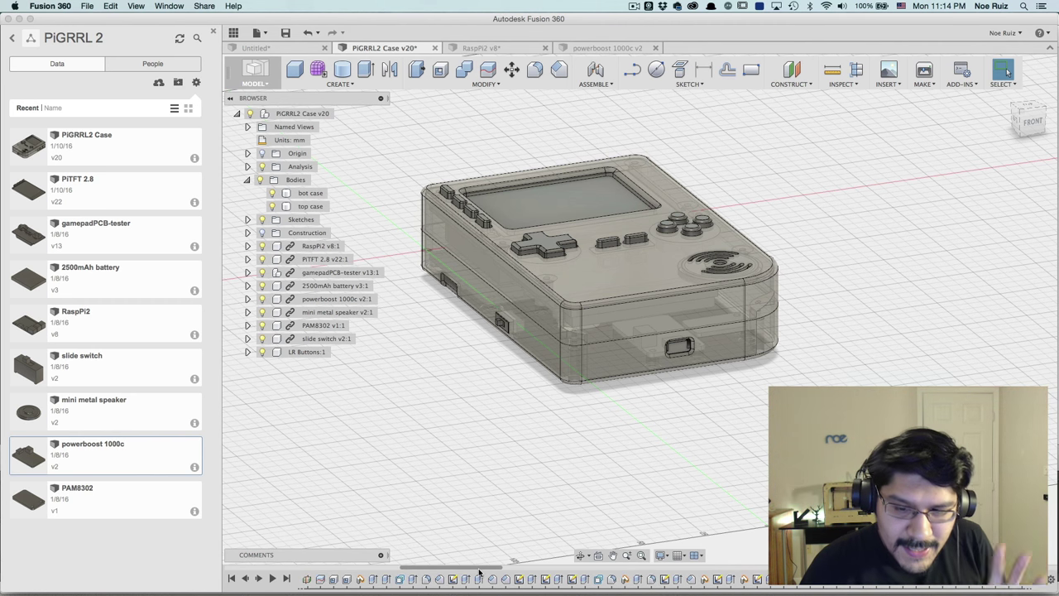
Zoom around the PiGRRL2 Case assembly, then switch back to the RaspPi2 v8 design.
scroll(478, 530, "down", 5)
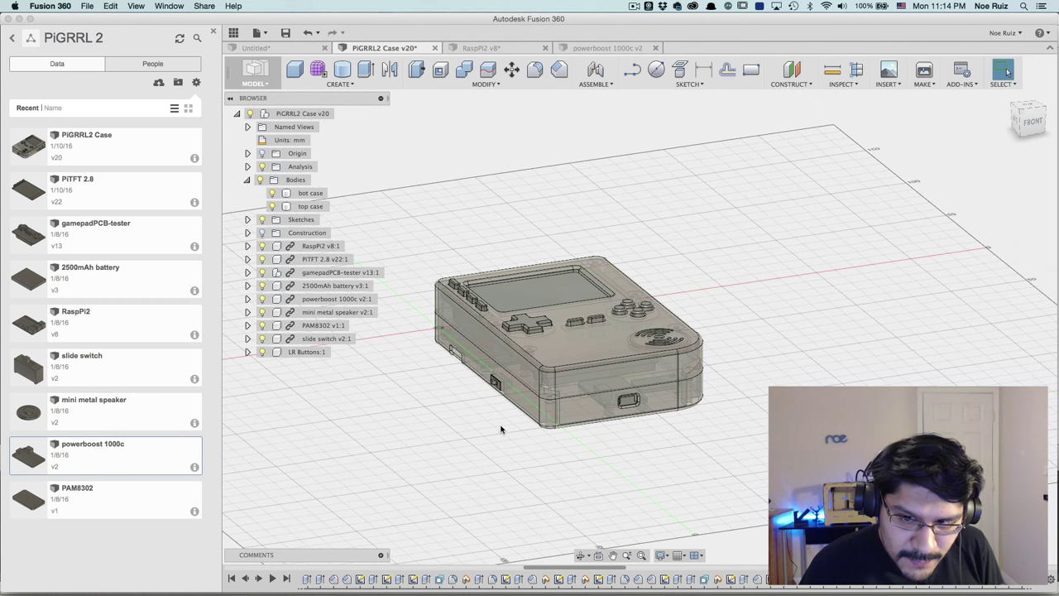
scroll(502, 430, "up", 3)
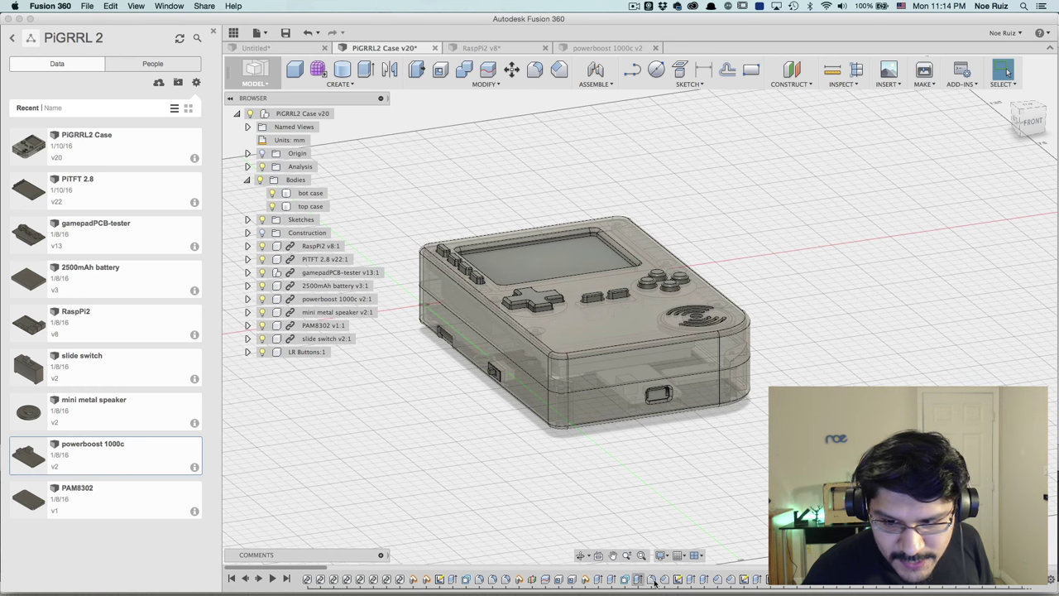
scroll(683, 438, "up", 3)
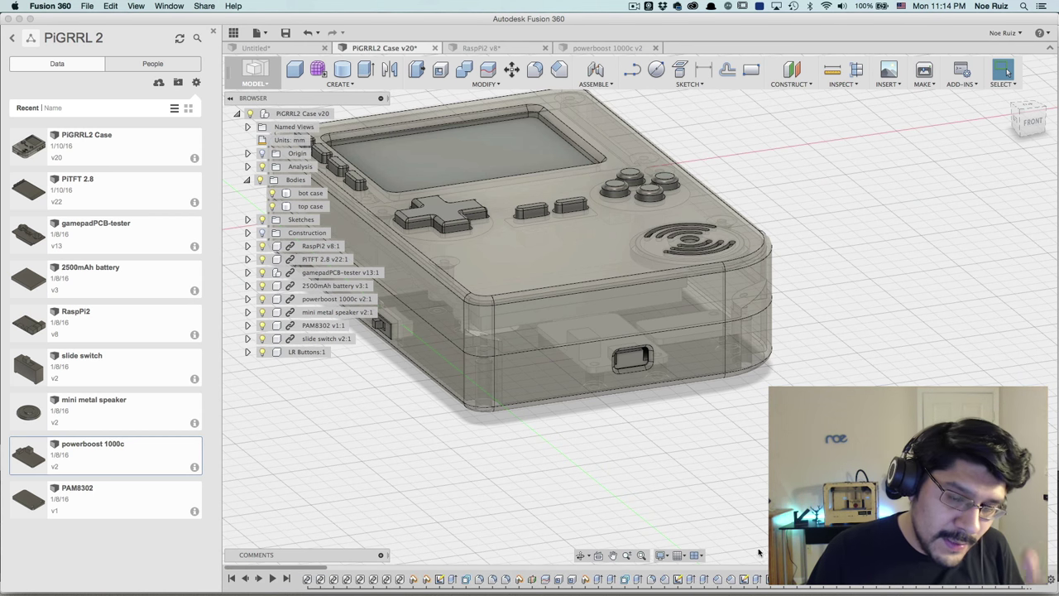
left_click(472, 48)
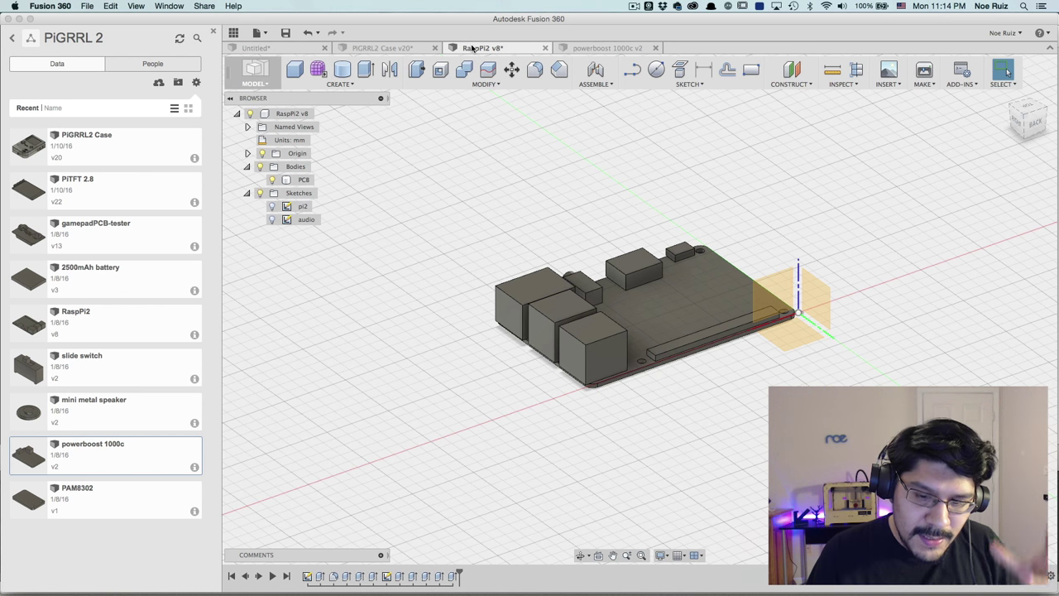
double_click(360, 577)
left_click(1026, 282)
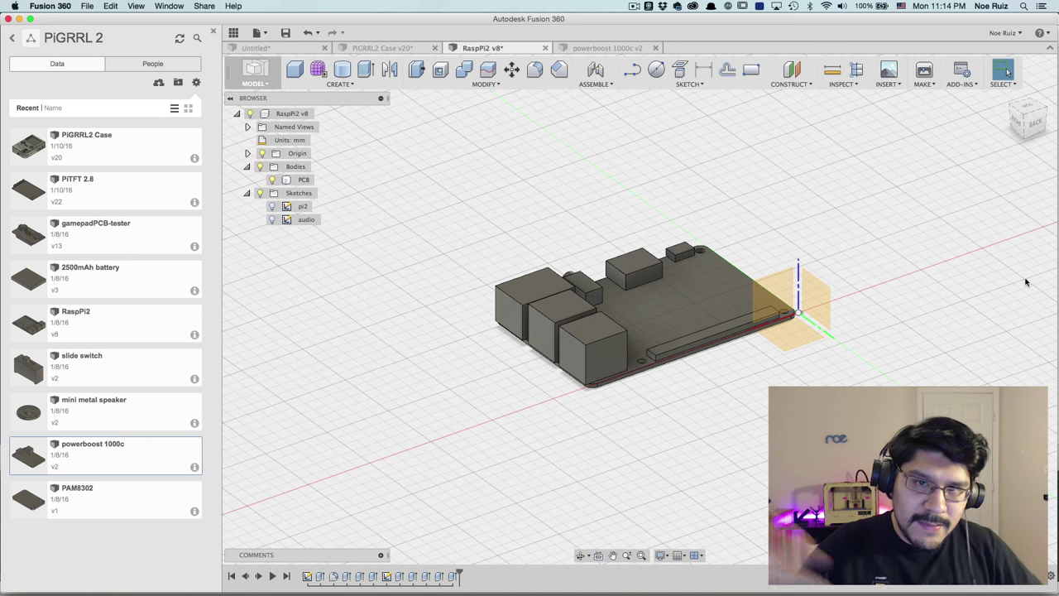
left_click(417, 69)
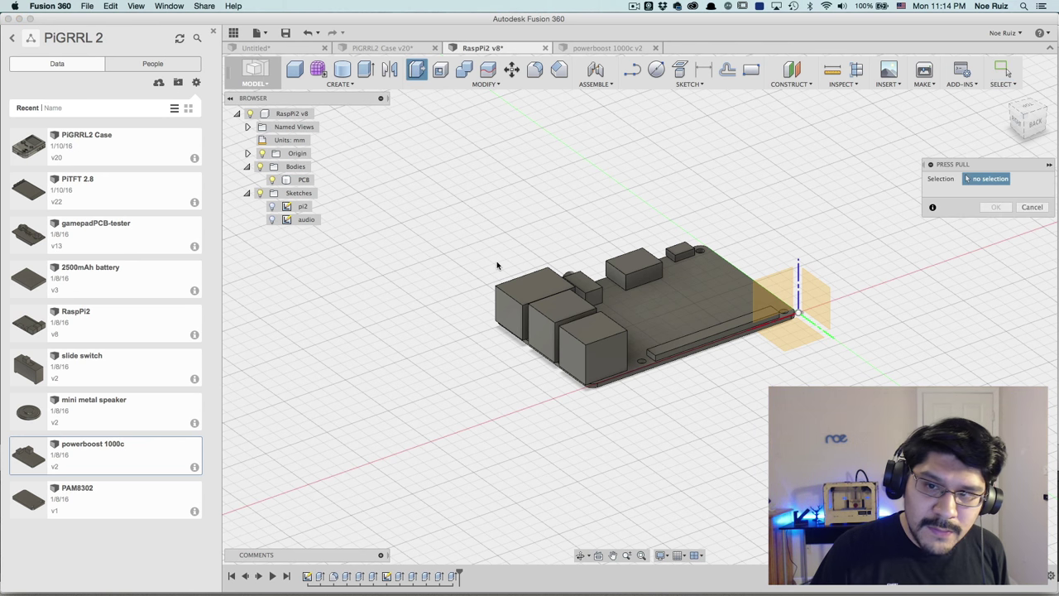
left_click(542, 287)
left_click_drag(540, 282, 541, 237)
left_click(1007, 192)
left_click(984, 219)
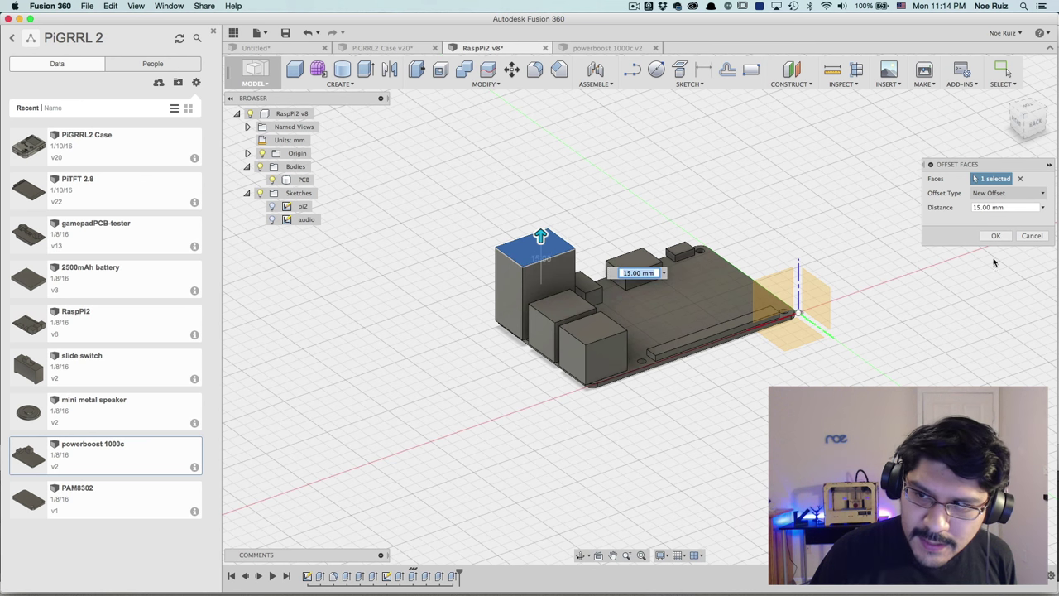
left_click(995, 236)
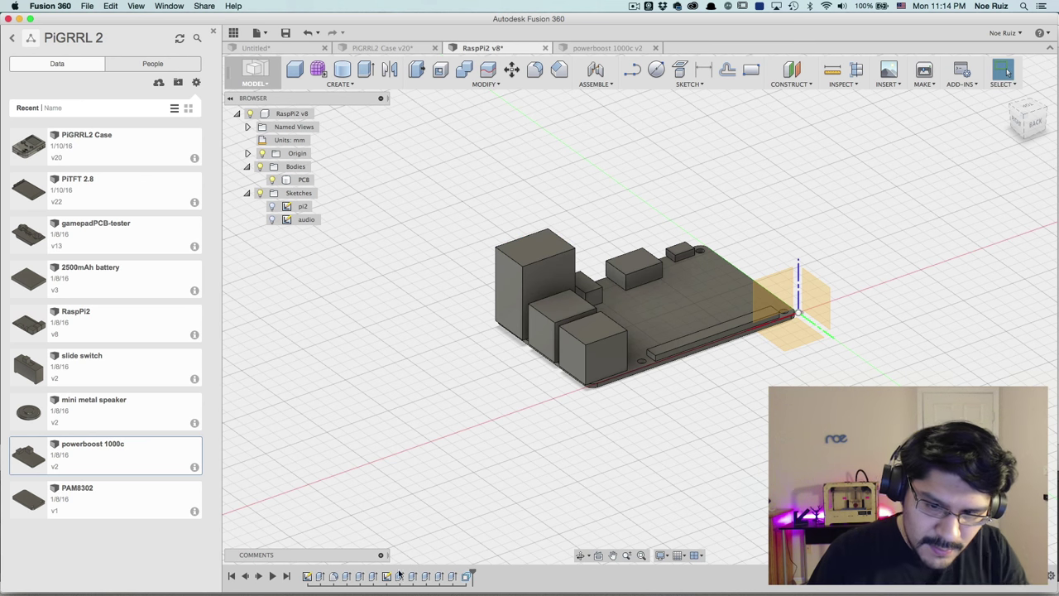
right_click(465, 575)
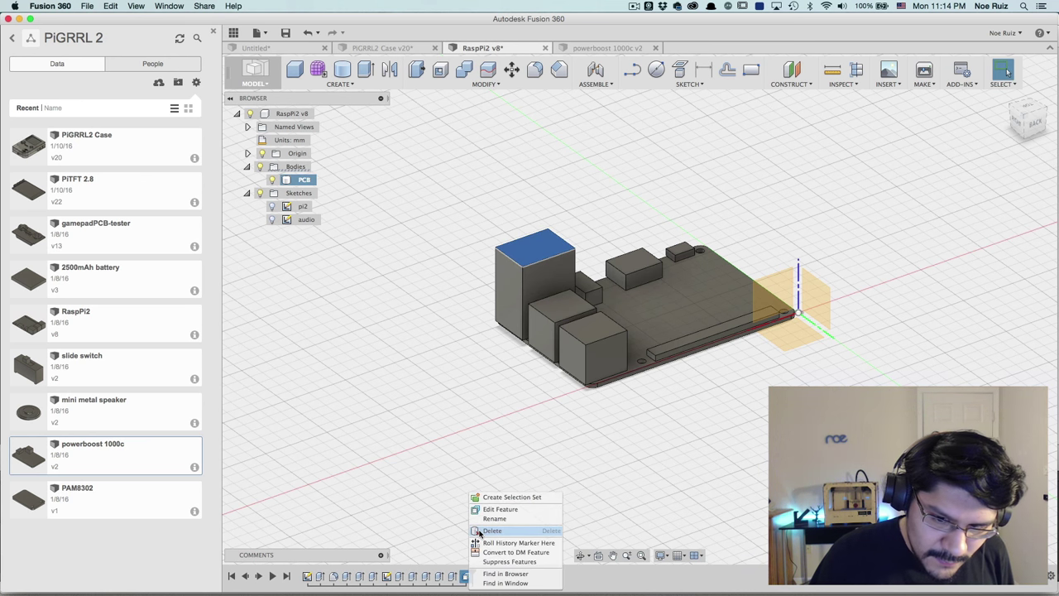
left_click(480, 530)
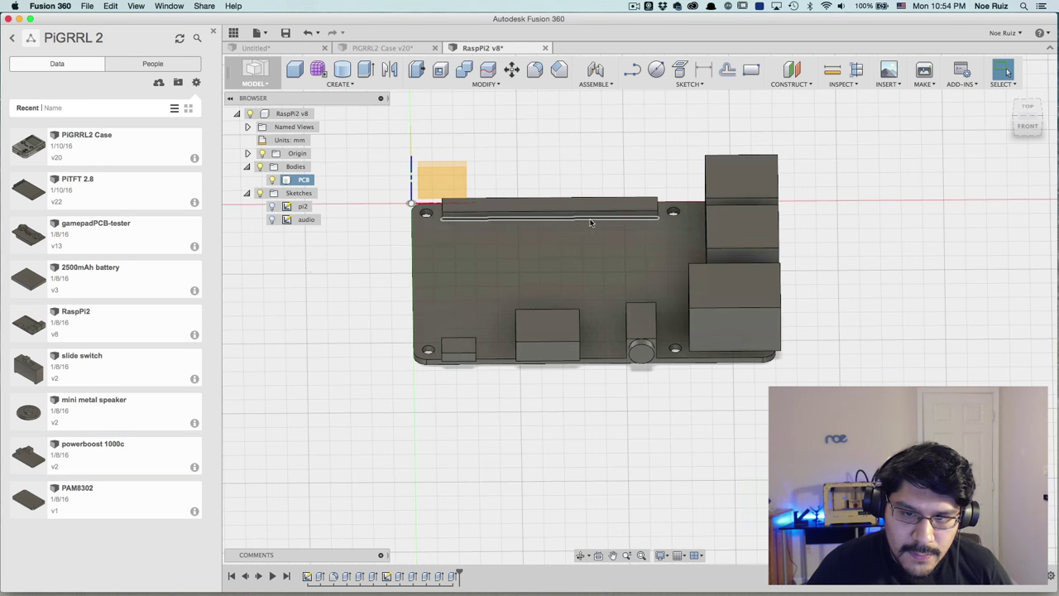
mouse_move(273, 281)
middle_mouse_down("shift")
mouse_move(346, 270)
mouse_move(414, 184)
mouse_move(344, 385)
middle_mouse_up("shift")
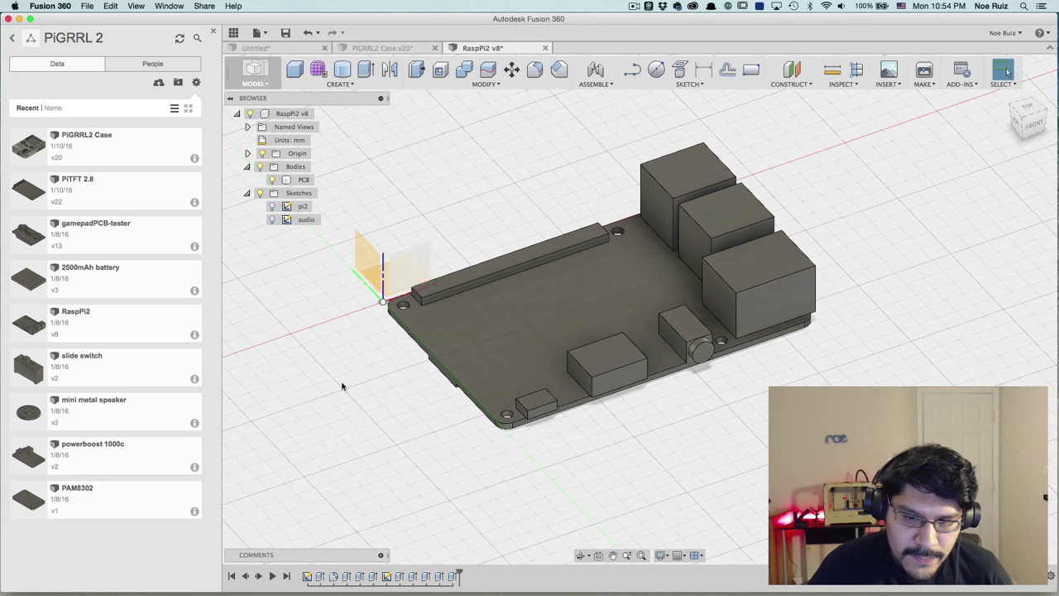
left_click(356, 48)
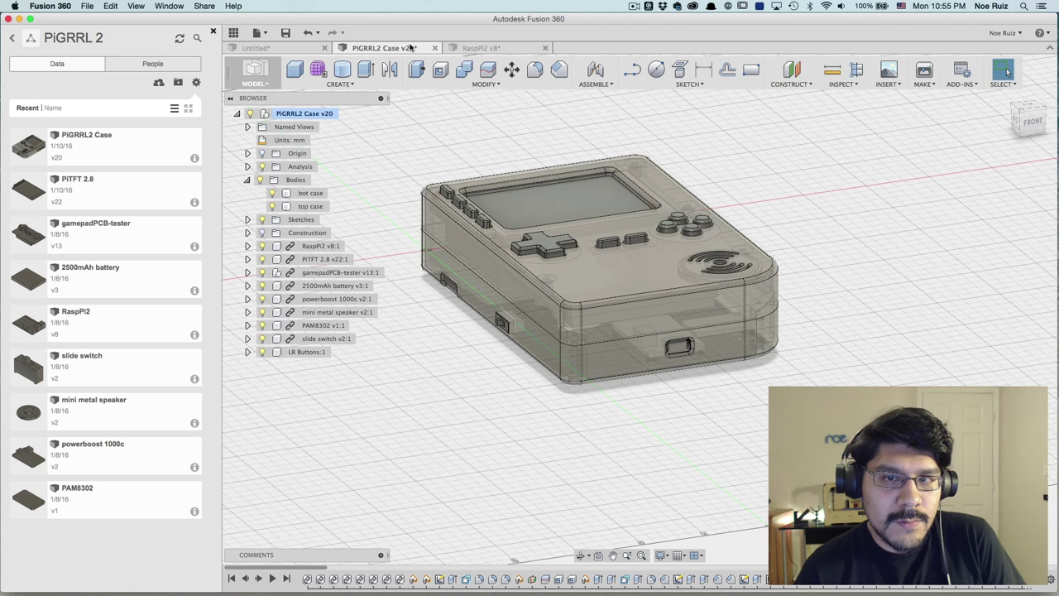
left_click(472, 48)
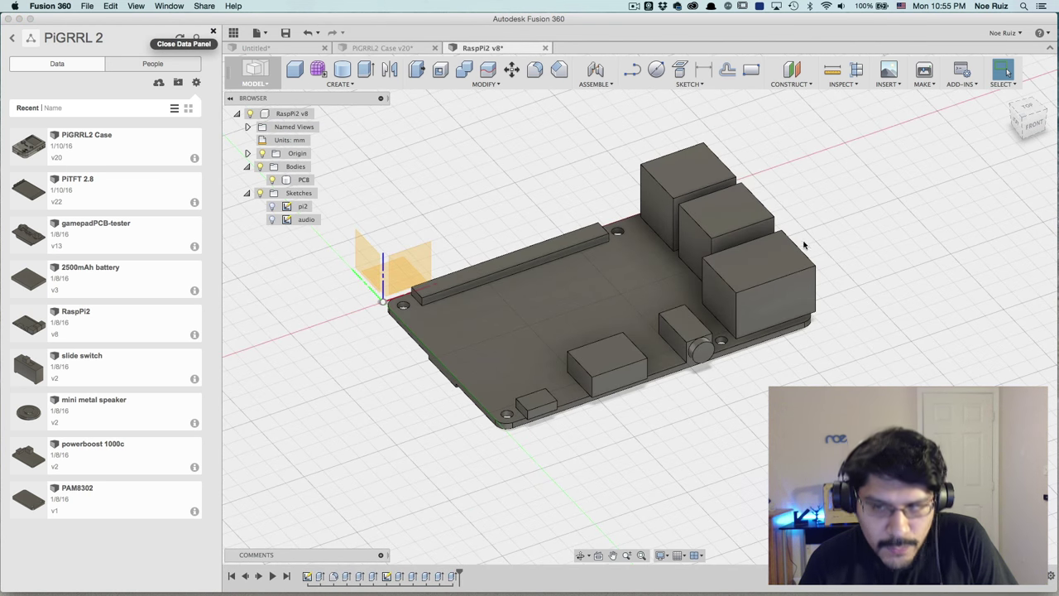
middle_click_drag(525, 162, 654, 187, "shift")
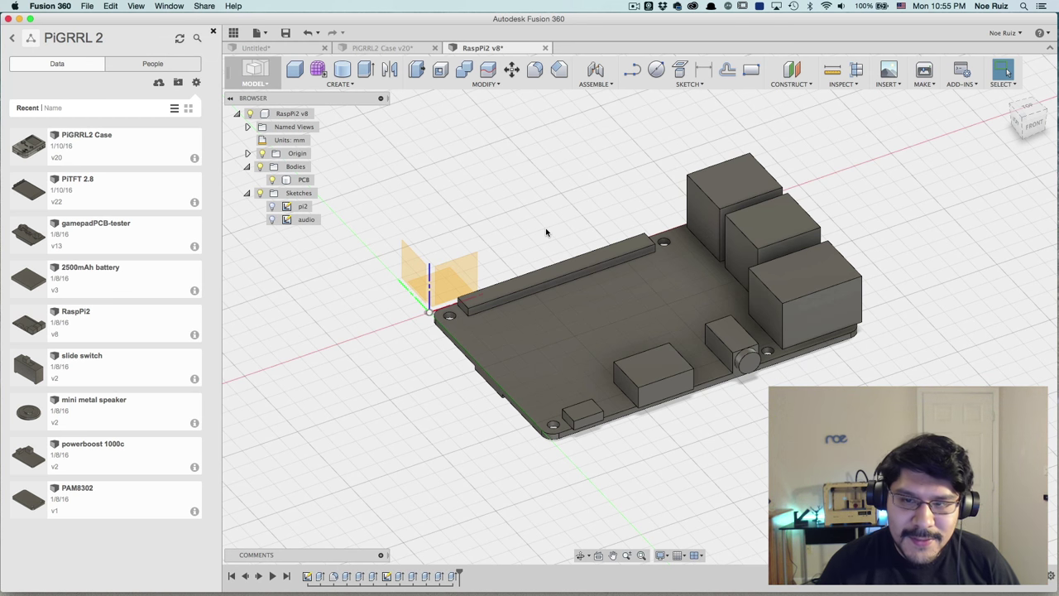
scroll(565, 253, "down", 2)
left_click(580, 283)
scroll(590, 286, "up", 2)
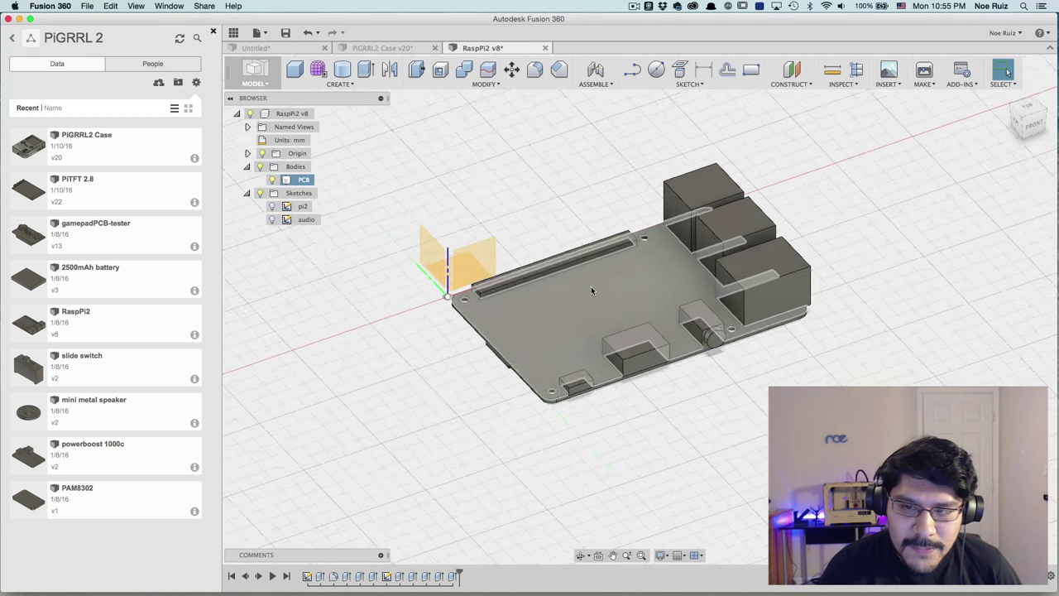
scroll(589, 288, "up", 2)
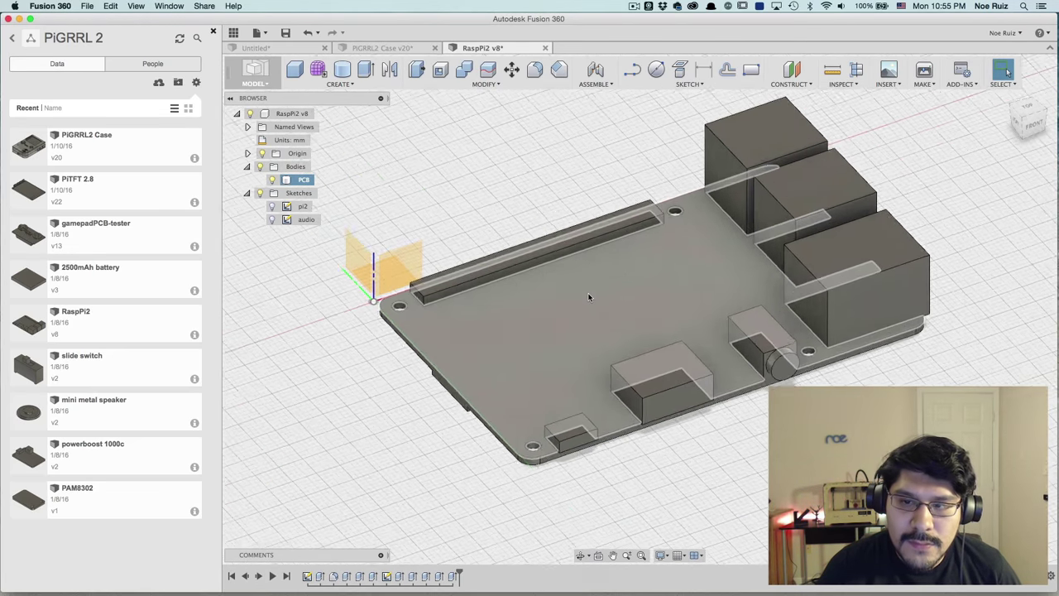
scroll(587, 298, "down", 2)
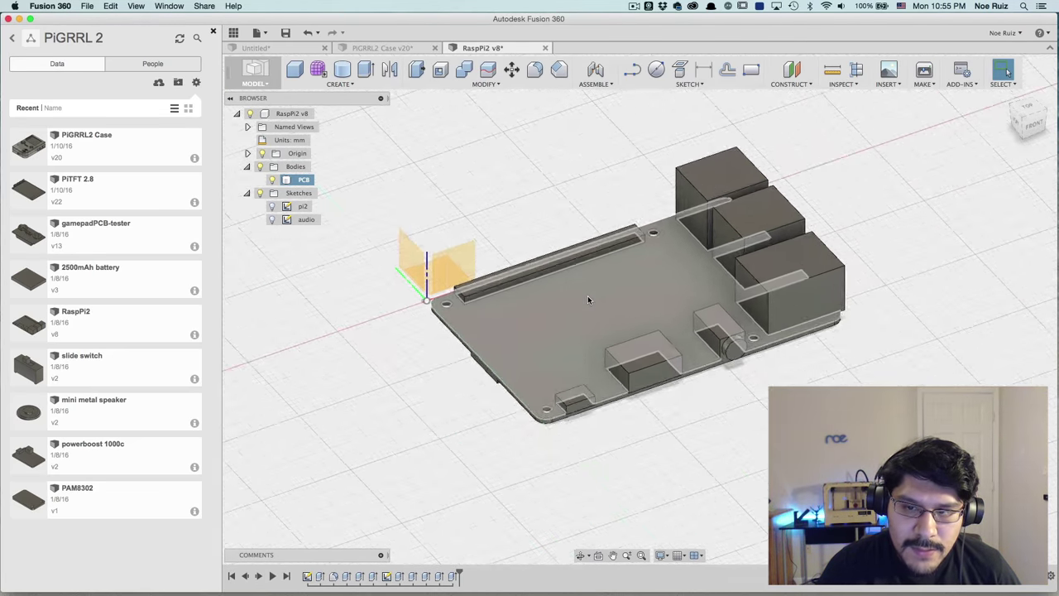
mouse_move(576, 298)
middle_mouse_down("shift")
mouse_move(604, 303)
mouse_move(526, 299)
mouse_move(777, 262)
mouse_move(619, 279)
mouse_move(703, 281)
mouse_move(498, 298)
mouse_move(662, 298)
mouse_move(562, 306)
mouse_move(591, 309)
middle_mouse_up("shift")
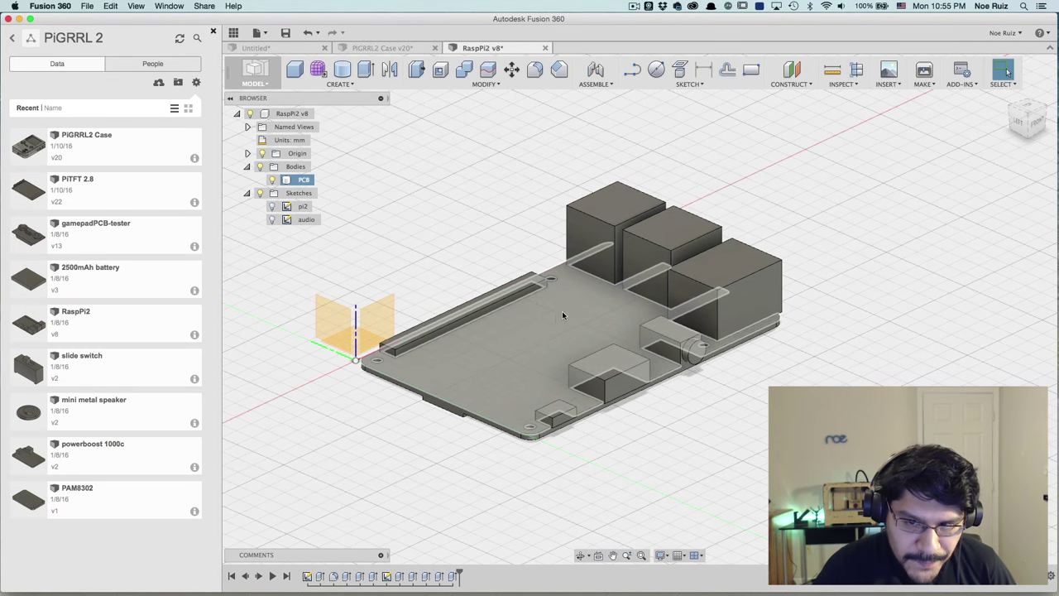
scroll(563, 310, "down", 5)
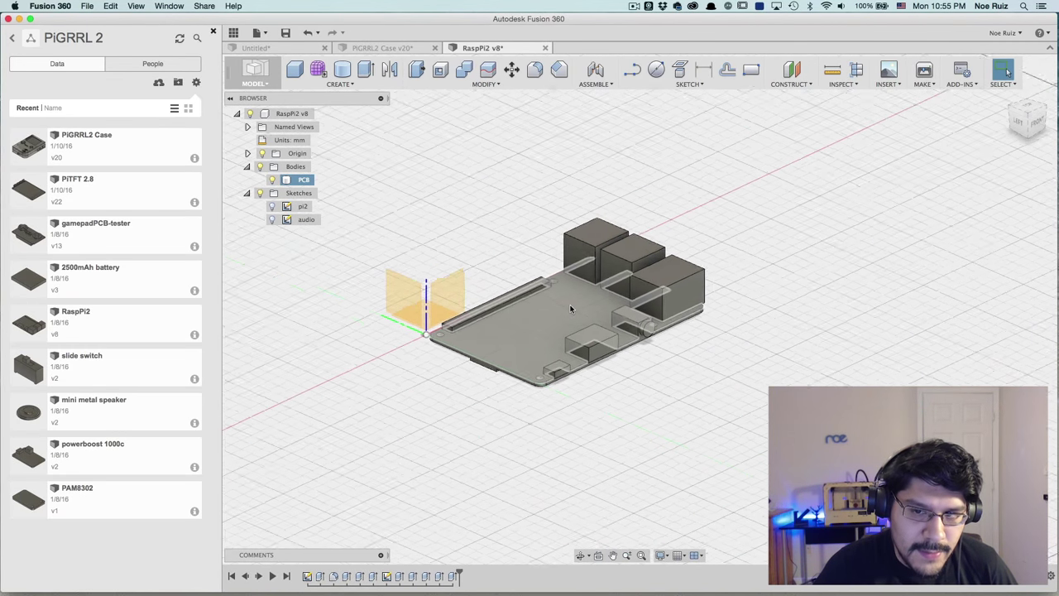
scroll(570, 310, "up", 5)
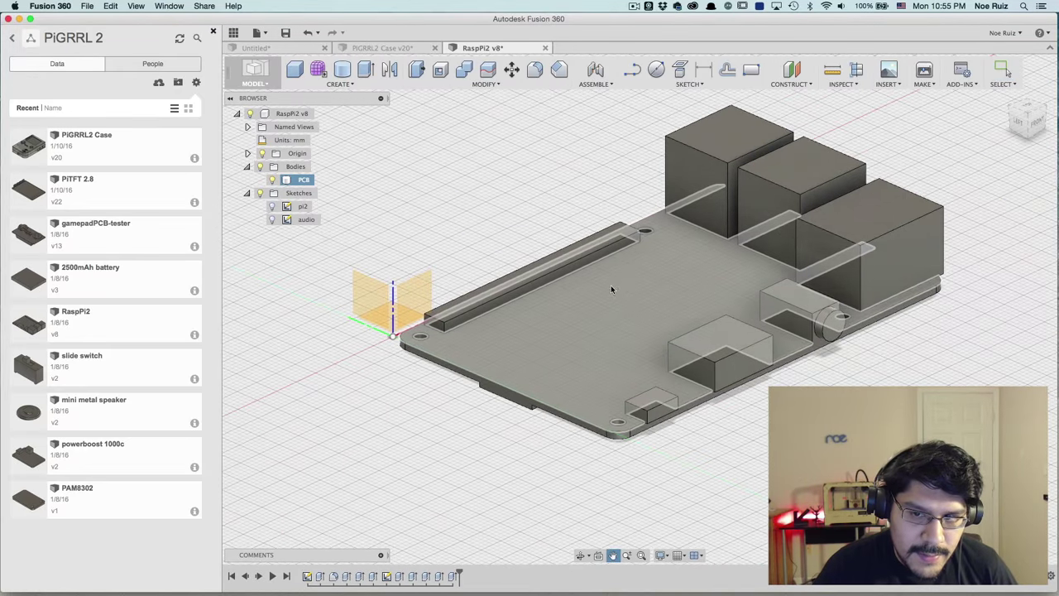
middle_click_drag(611, 289, 662, 257, "shift")
key("Escape")
middle_click_drag(1008, 72, 600, 277, "shift")
scroll(601, 278, "down", 3)
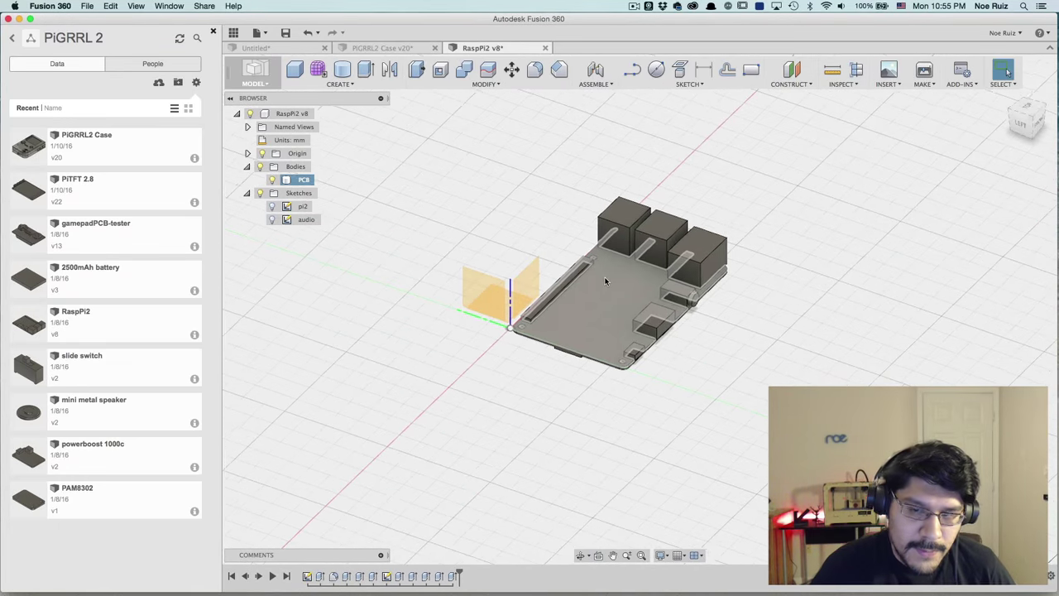
right_click(811, 305)
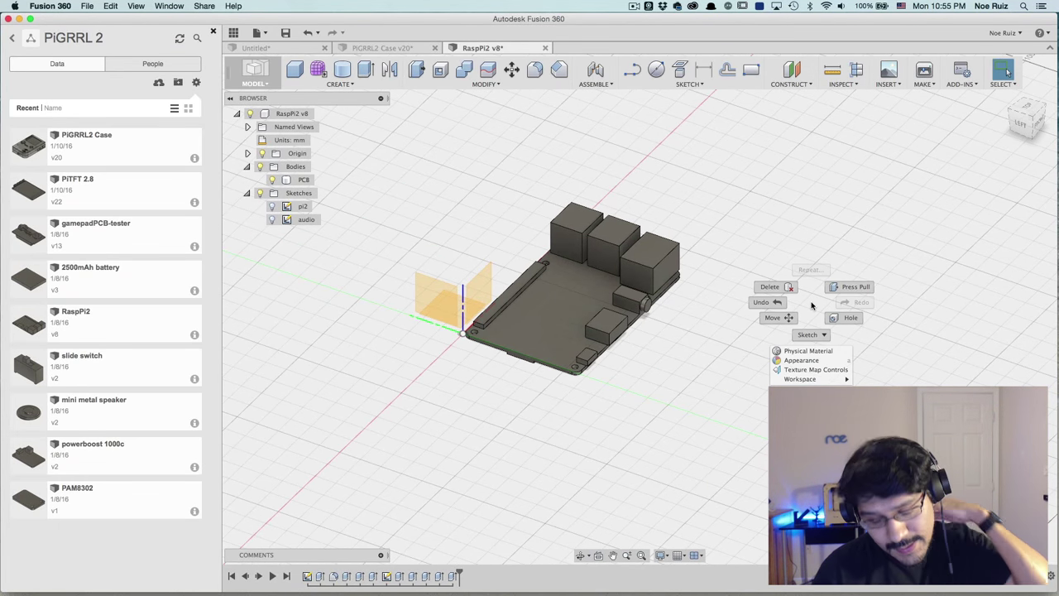
left_click(819, 301)
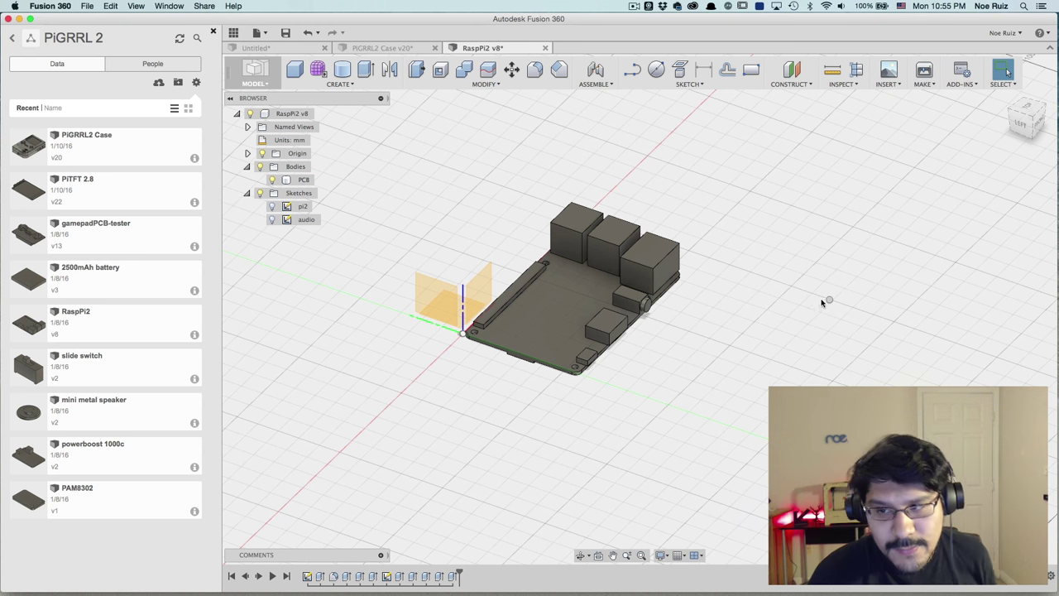
mouse_move(829, 300)
right_mouse_down()
mouse_move(850, 328)
mouse_move(827, 306)
right_mouse_up()
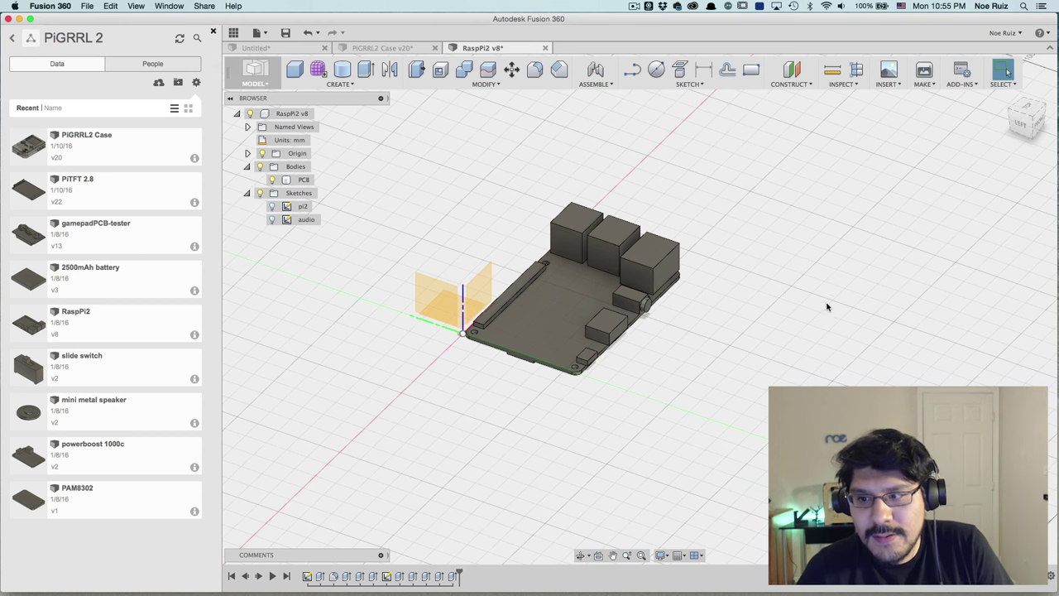
right_click(825, 303)
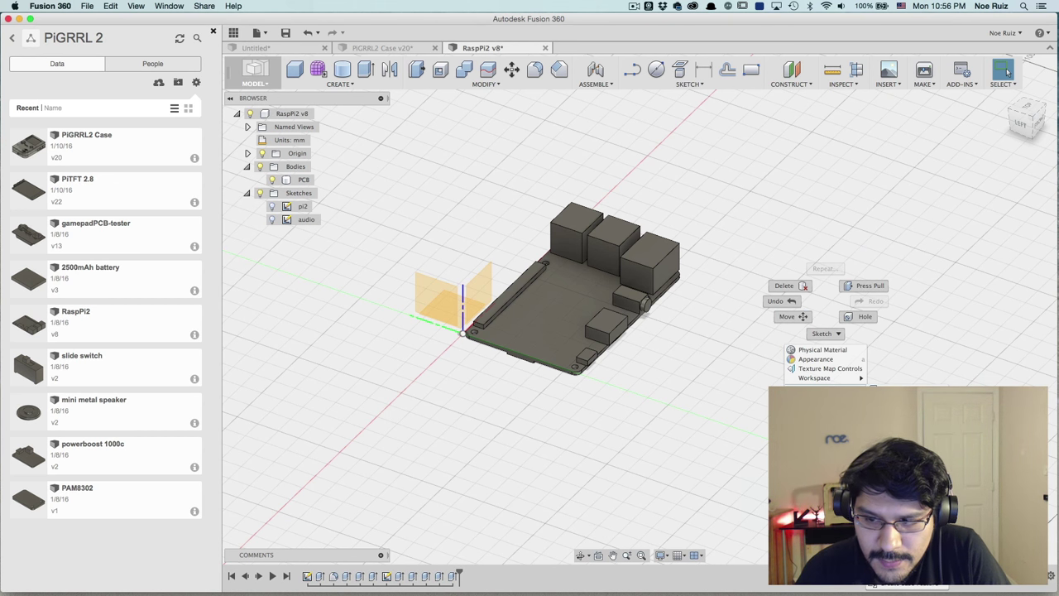
mouse_move(819, 378)
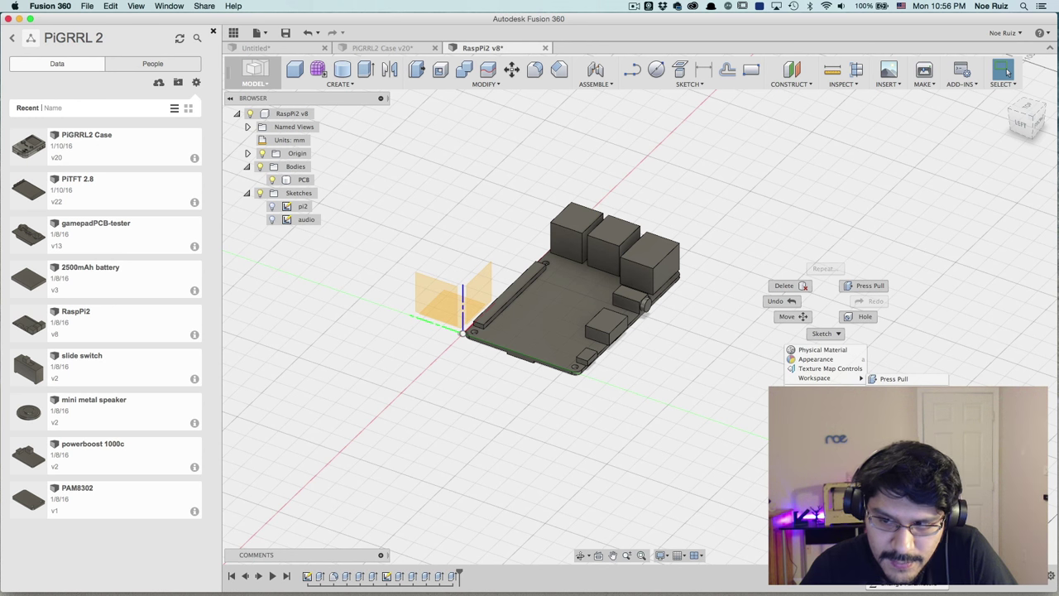
left_click(744, 329)
right_click(745, 322)
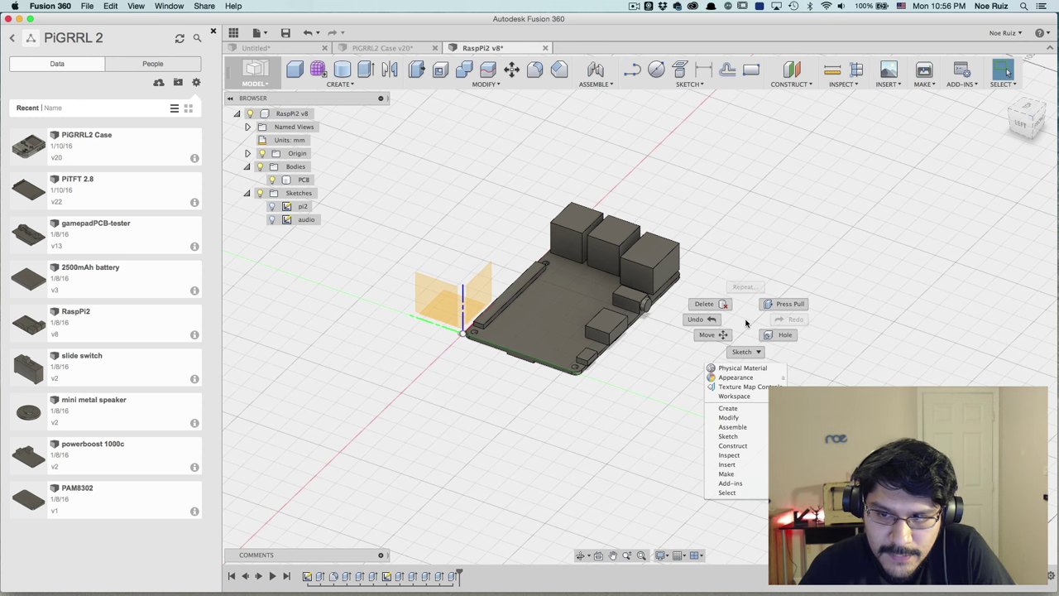
left_click(417, 408)
right_click(424, 393)
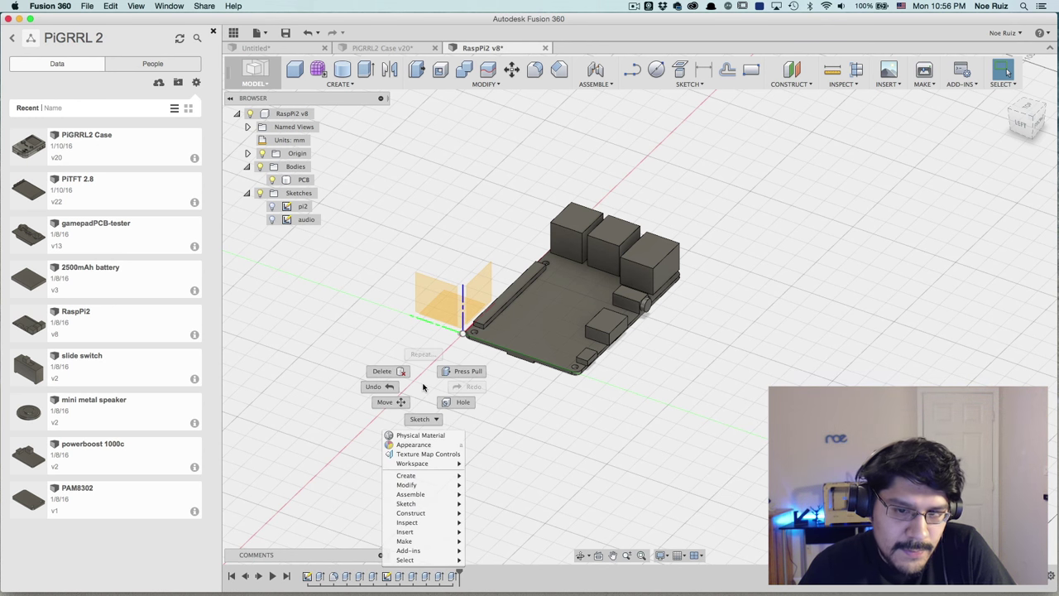
left_click(380, 291)
scroll(394, 267, "down", 2)
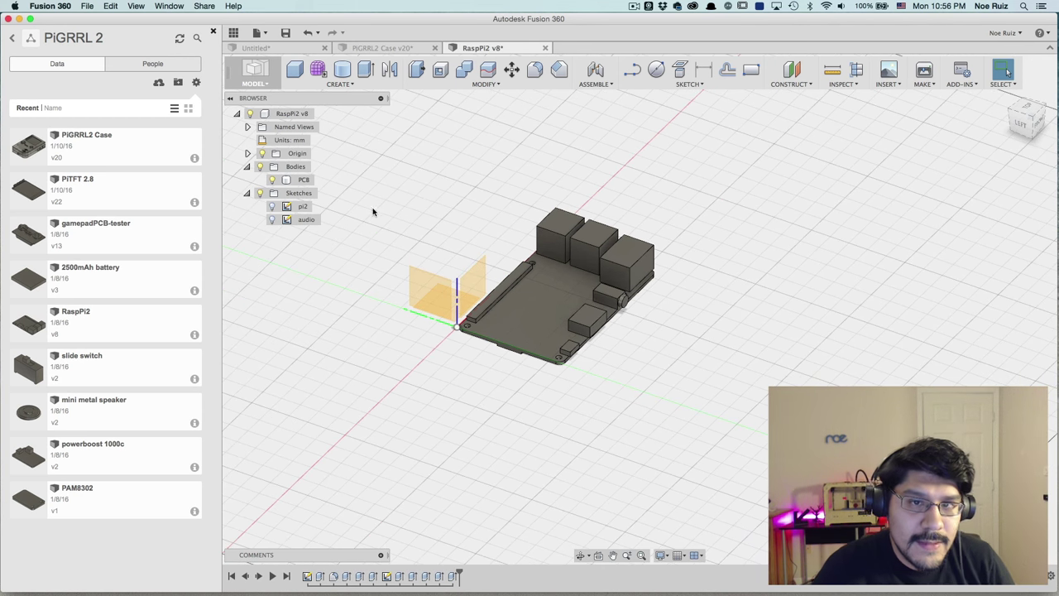
middle_click_drag(467, 217, 671, 206, "shift")
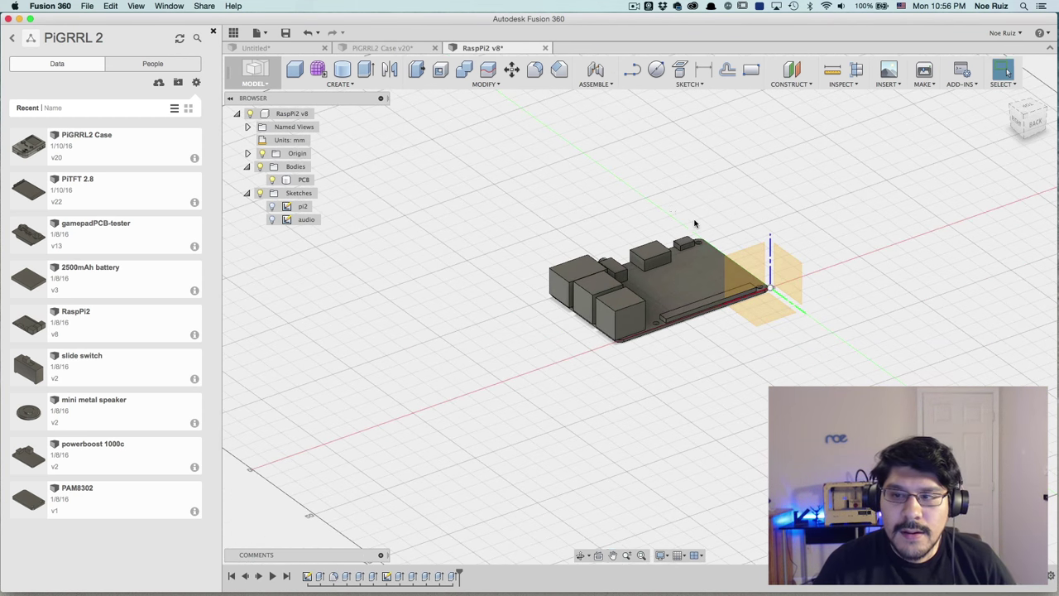
scroll(695, 223, "up", 2)
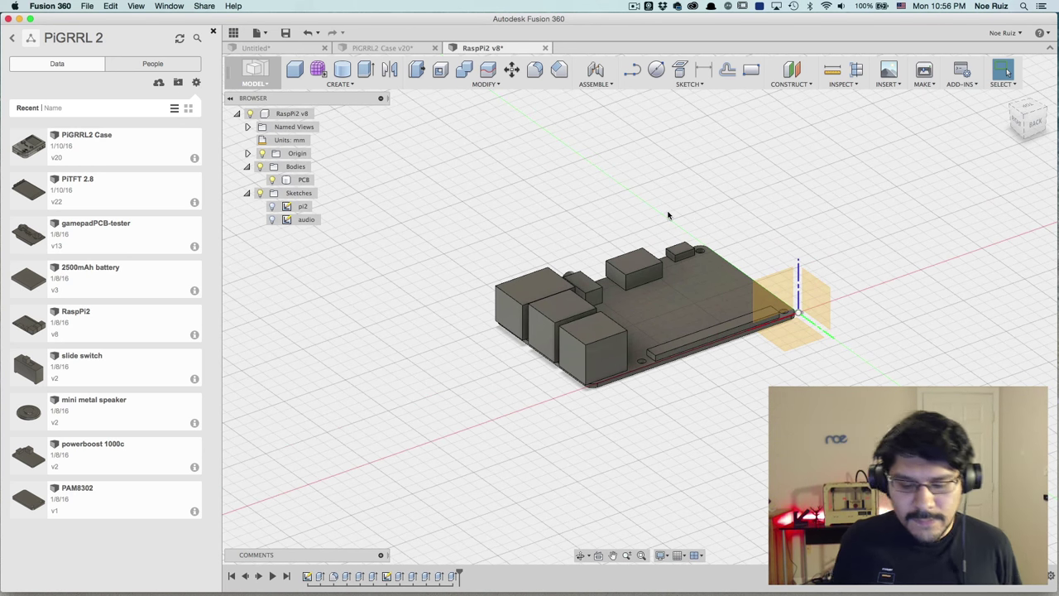